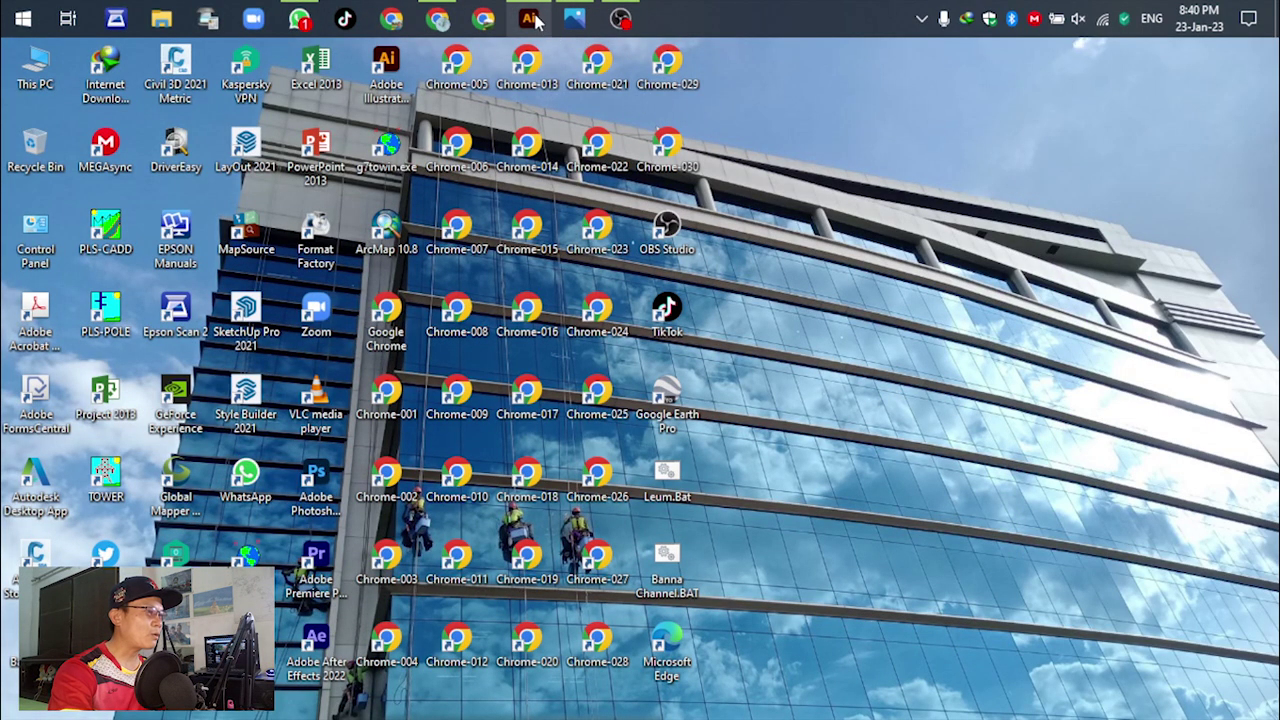
Switch to the finished two-bottle artwork, inspect the medicine bottle, and open the File menu
{"action": "left_click", "coordinate": [531, 19]}
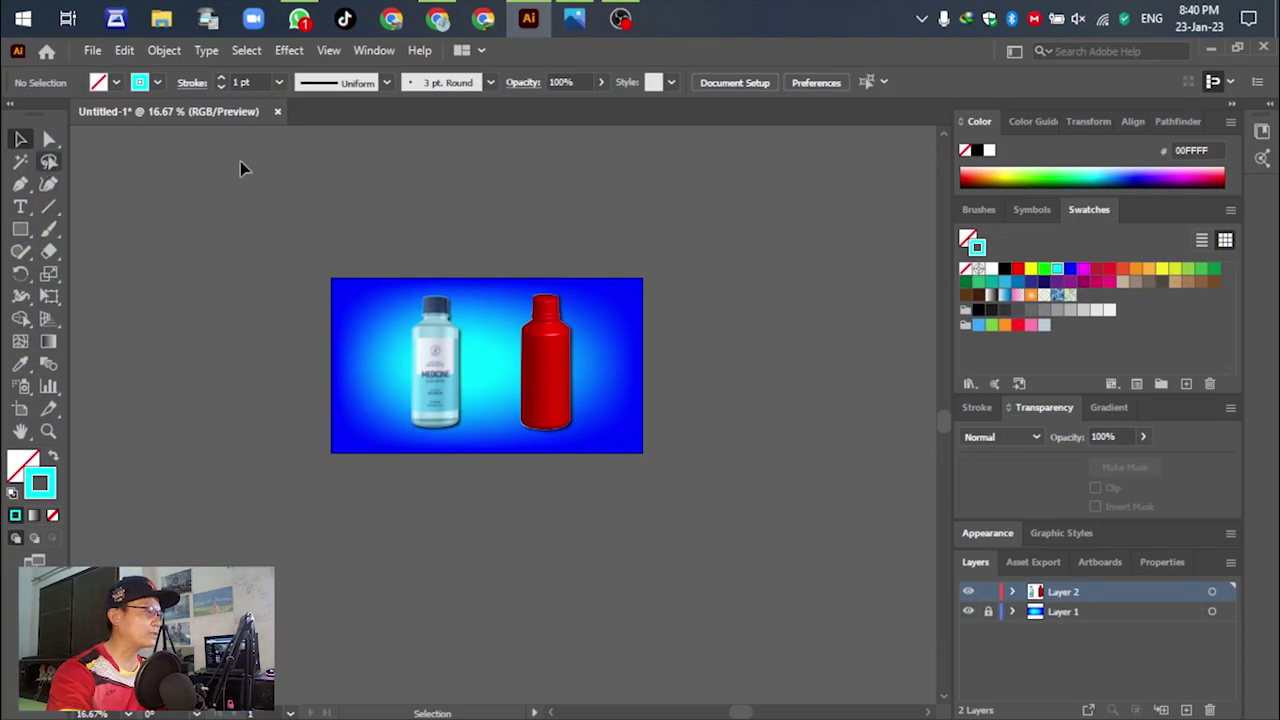
{"action": "left_click", "coordinate": [410, 345]}
{"action": "scroll", "coordinate": [400, 340], "scroll_direction": "up", "scroll_amount": 5}
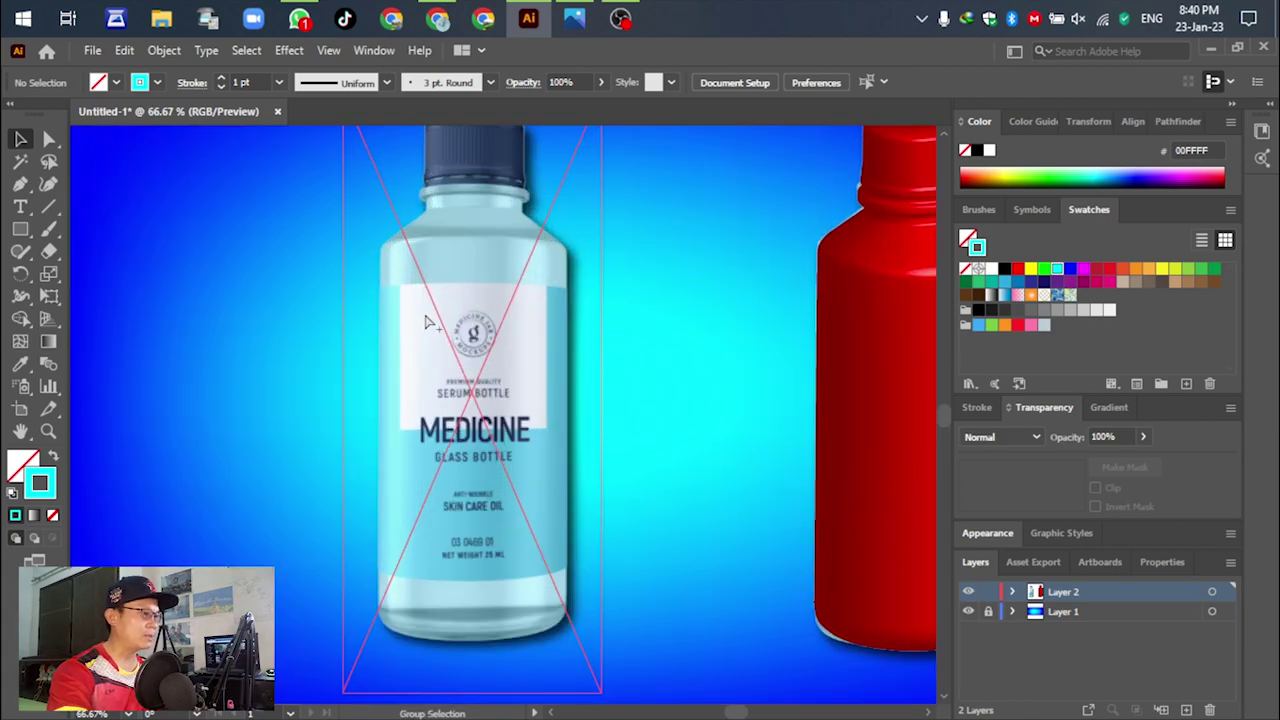
{"action": "scroll", "coordinate": [390, 337], "scroll_direction": "down", "scroll_amount": 4}
{"action": "left_click", "coordinate": [495, 355]}
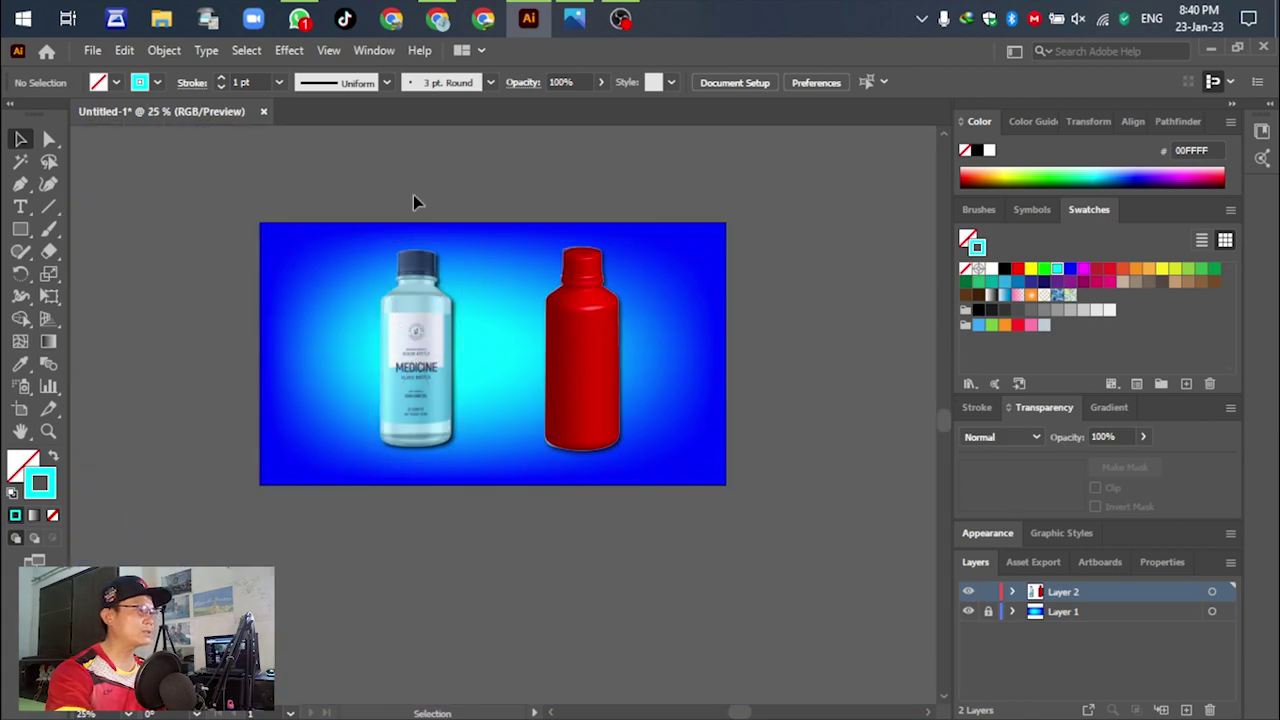
{"action": "left_click", "coordinate": [92, 50]}
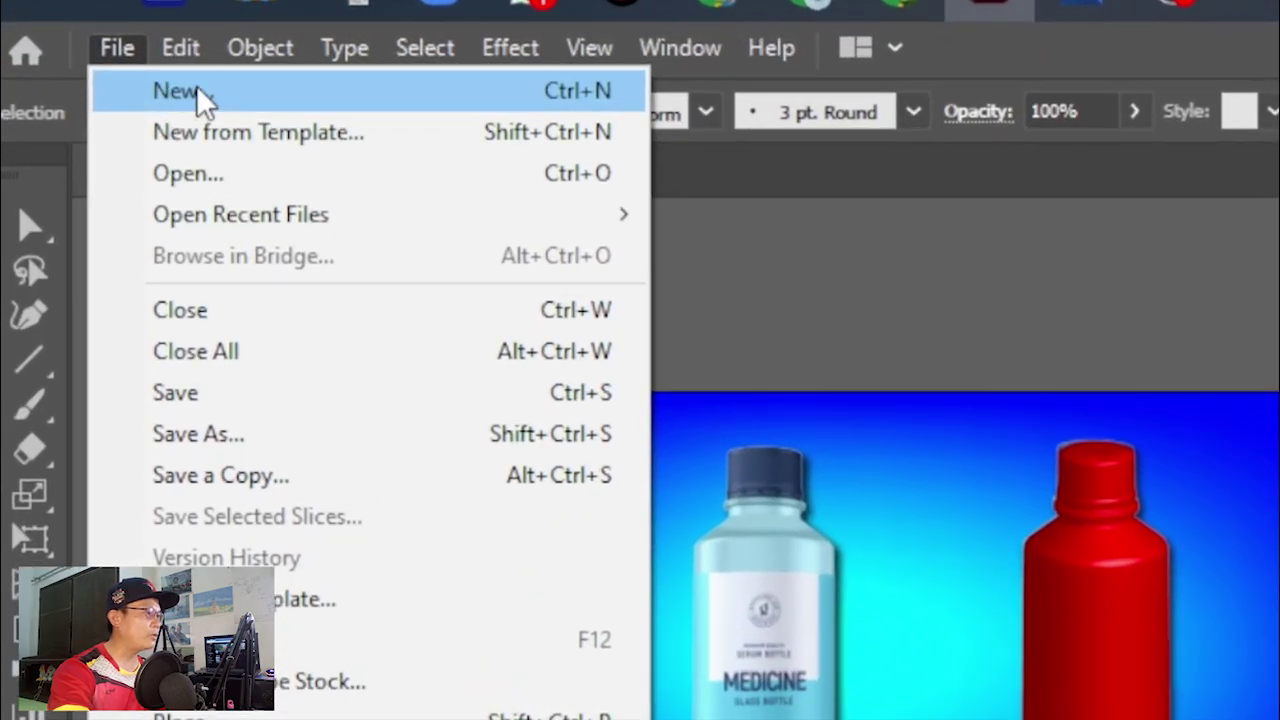
Create a new 1280 × 720 px RGB document named Medicine Glass Bottle
{"action": "left_click", "coordinate": [196, 92]}
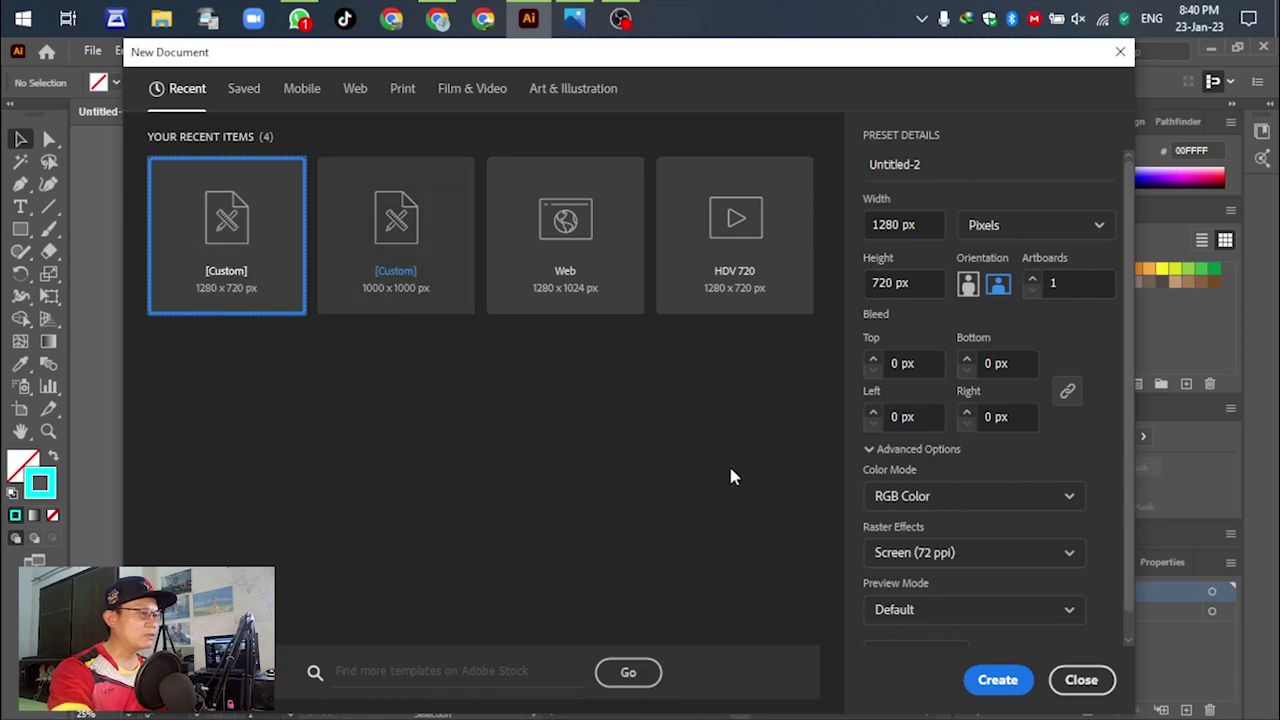
{"action": "left_click", "coordinate": [916, 164]}
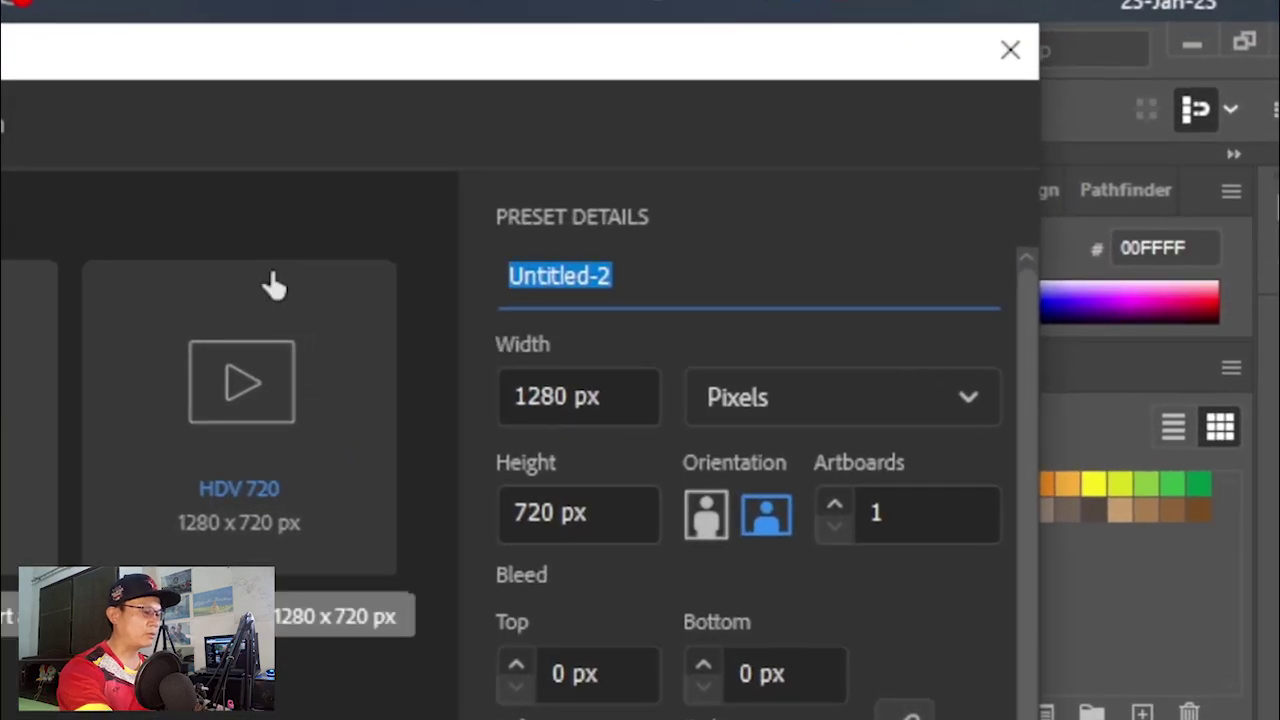
{"action": "type", "text": "B"}
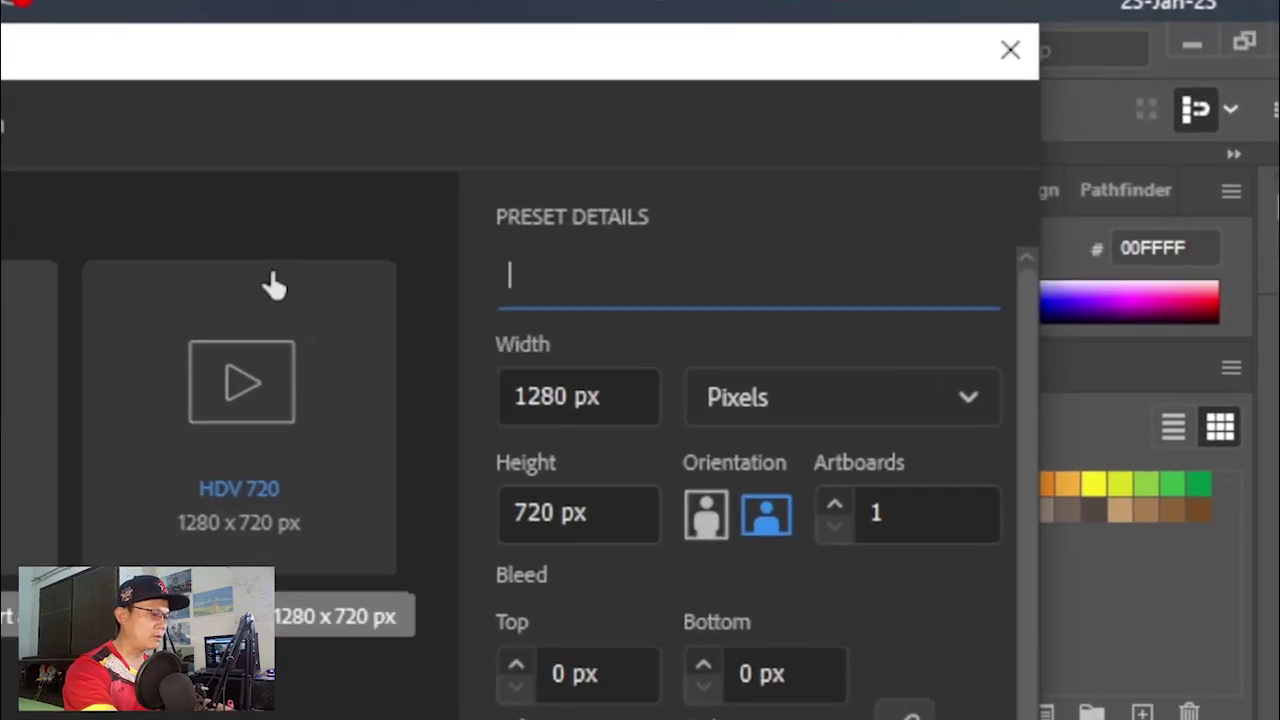
{"action": "type", "text": "Bottle"}
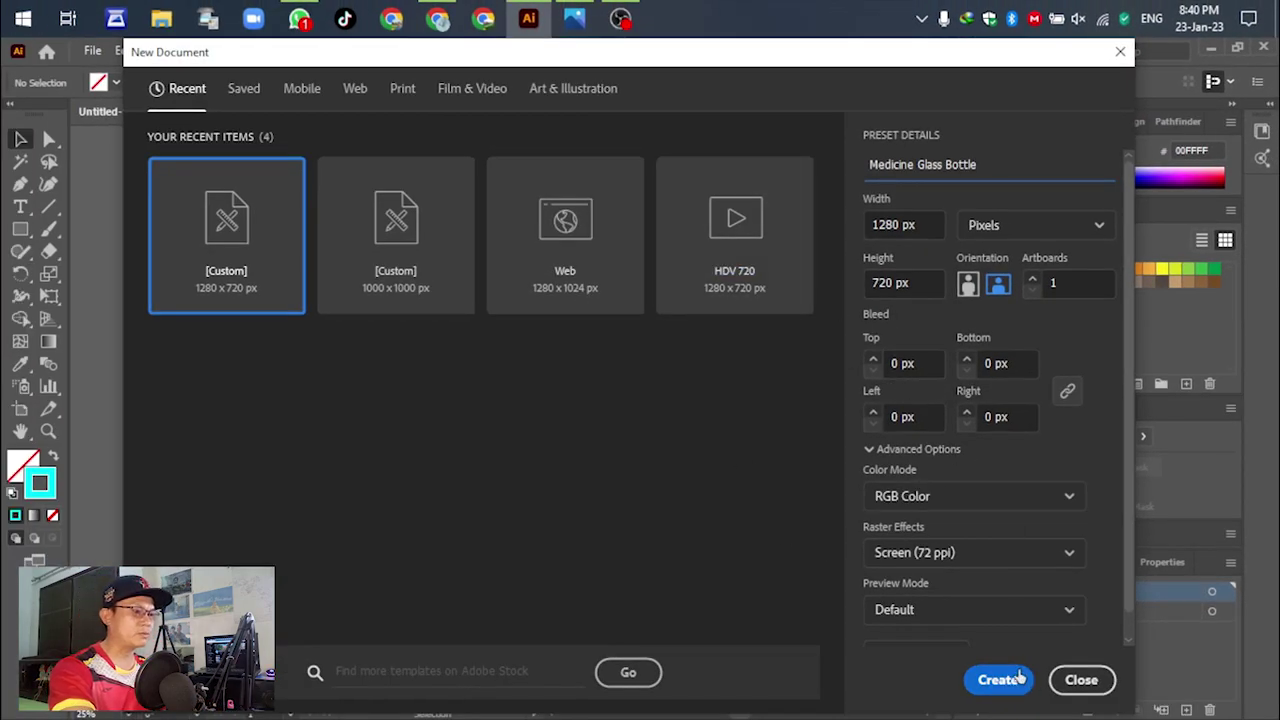
{"action": "left_click", "coordinate": [990, 683]}
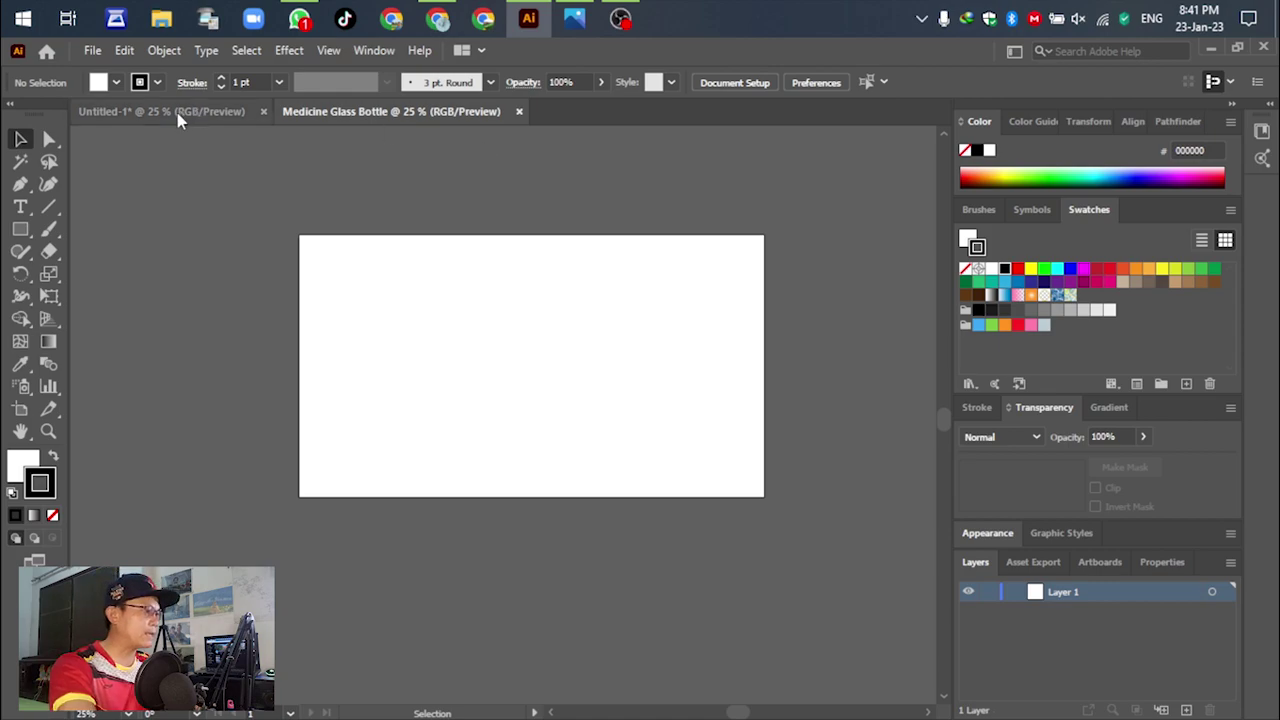
Load the medicine glass bottle PNG for placing using File > Place
{"action": "left_click", "coordinate": [92, 51]}
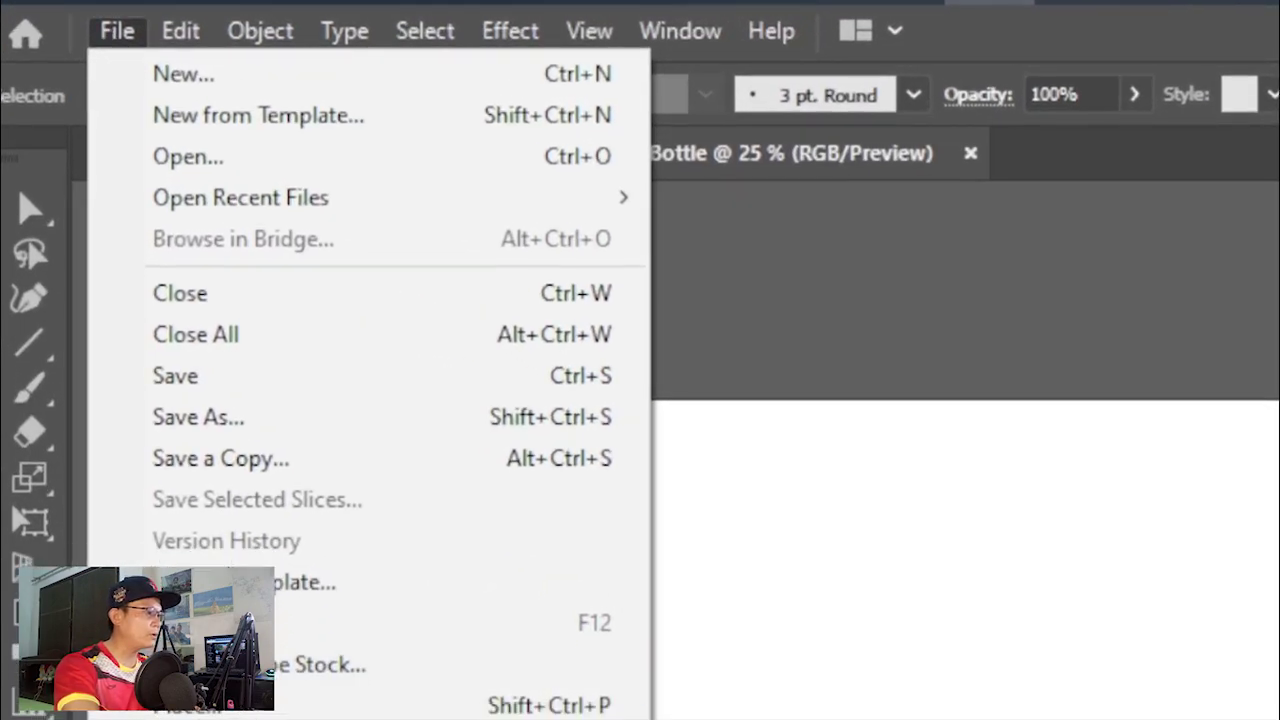
{"action": "mouse_move", "coordinate": [236, 297]}
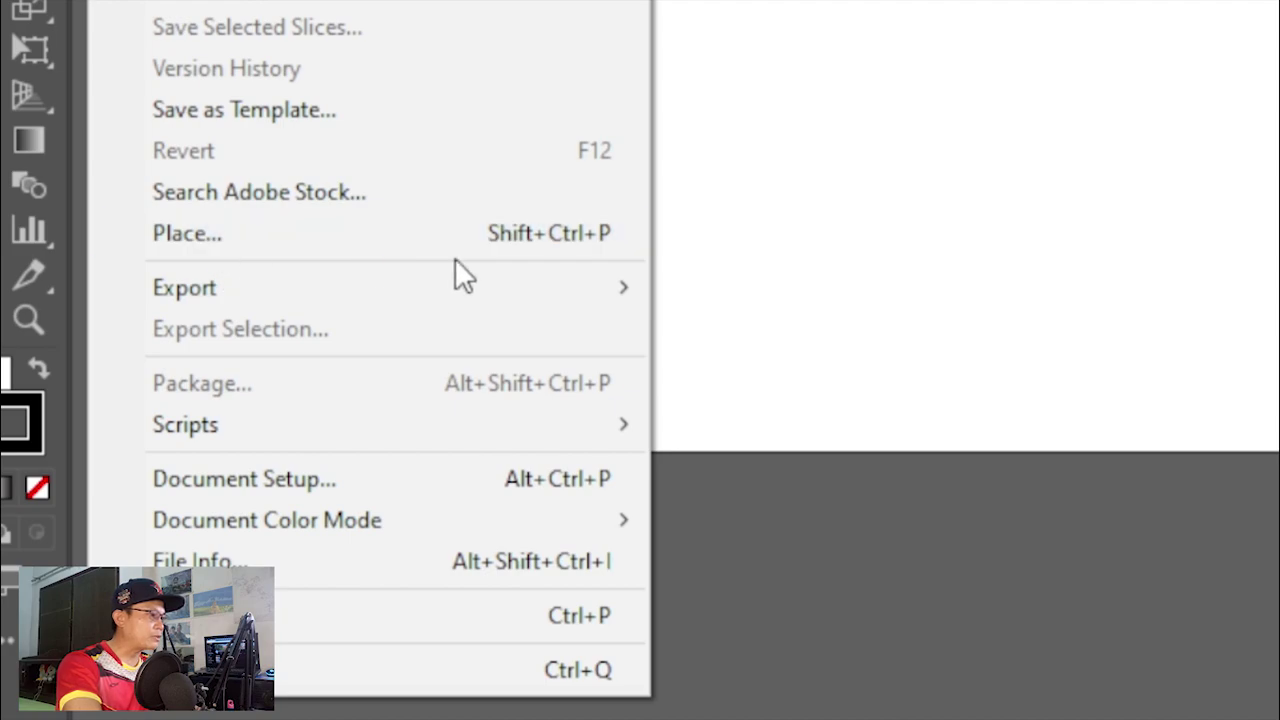
{"action": "left_click", "coordinate": [530, 240]}
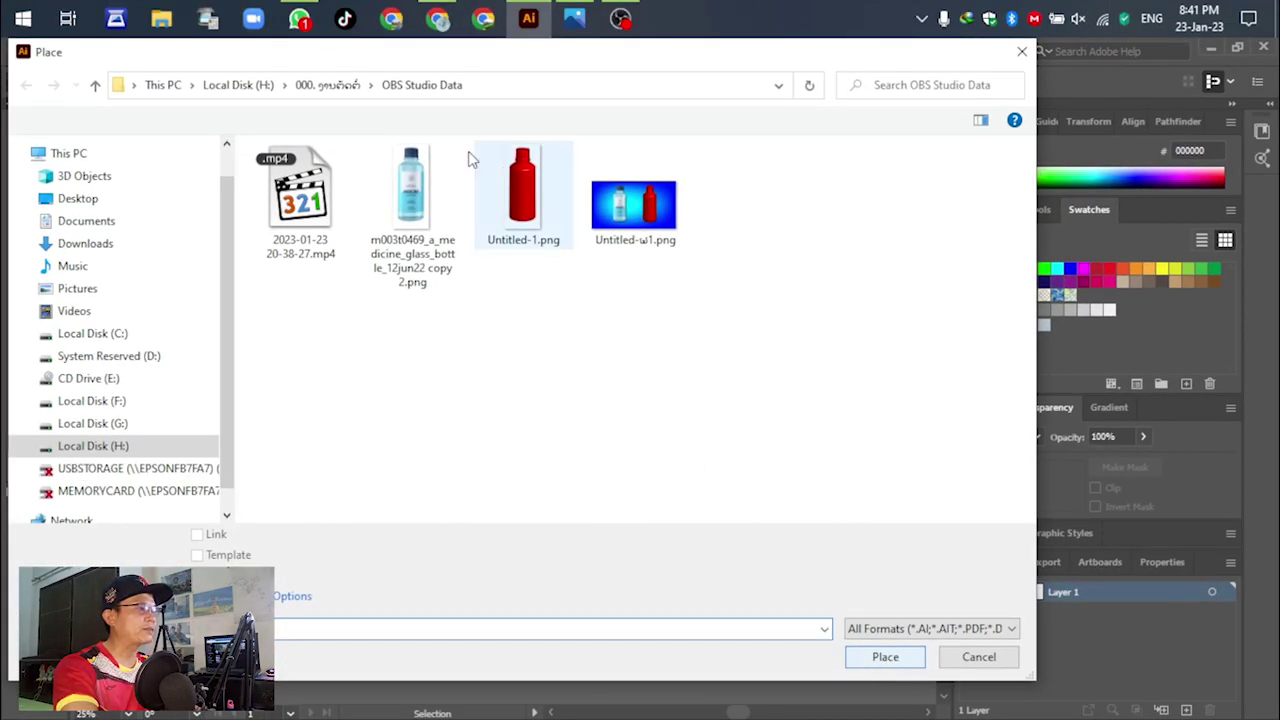
{"action": "left_click", "coordinate": [412, 180]}
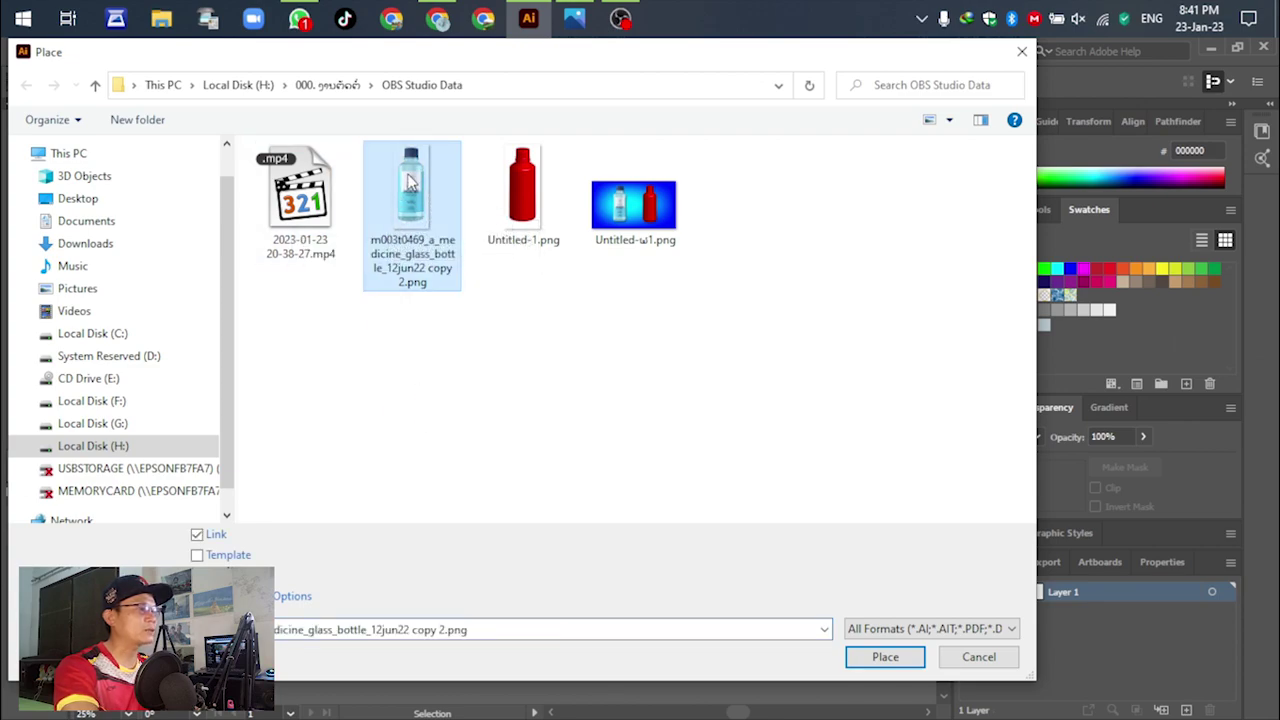
{"action": "left_click", "coordinate": [884, 657]}
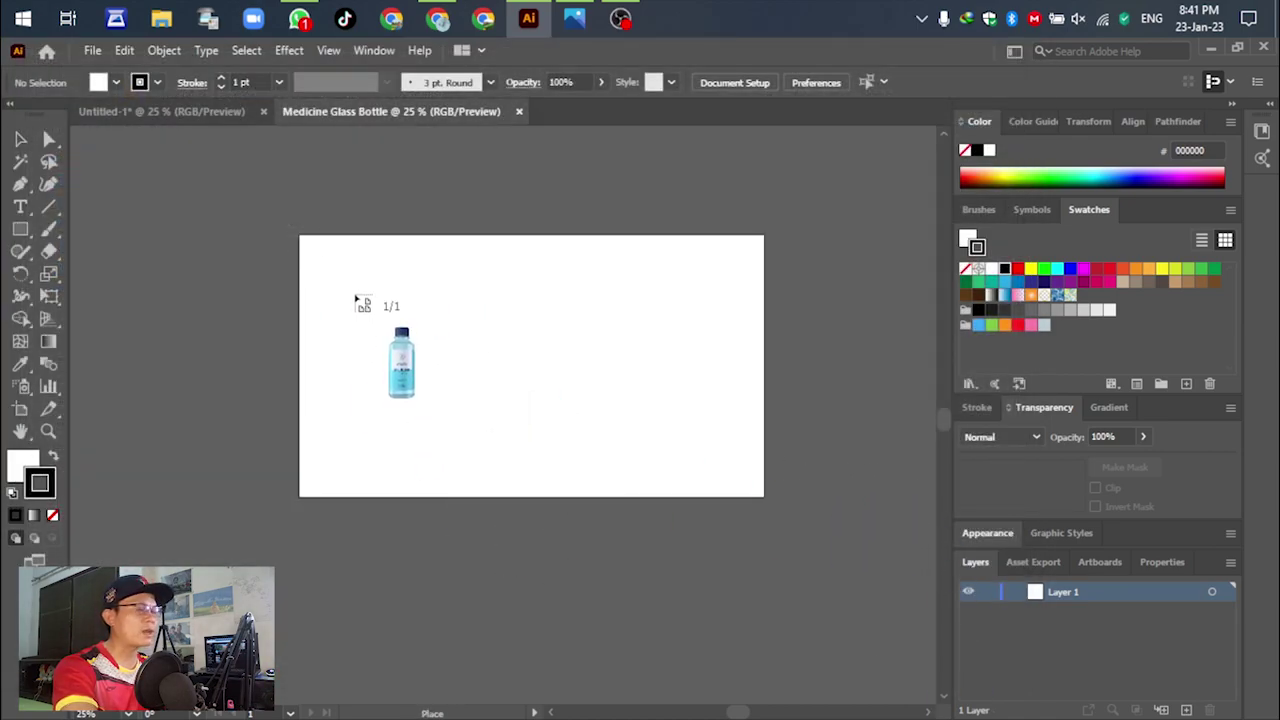
Drop the bottle photo onto the artboard, scaled down proportionally to fit inside it
{"action": "left_click", "coordinate": [357, 300]}
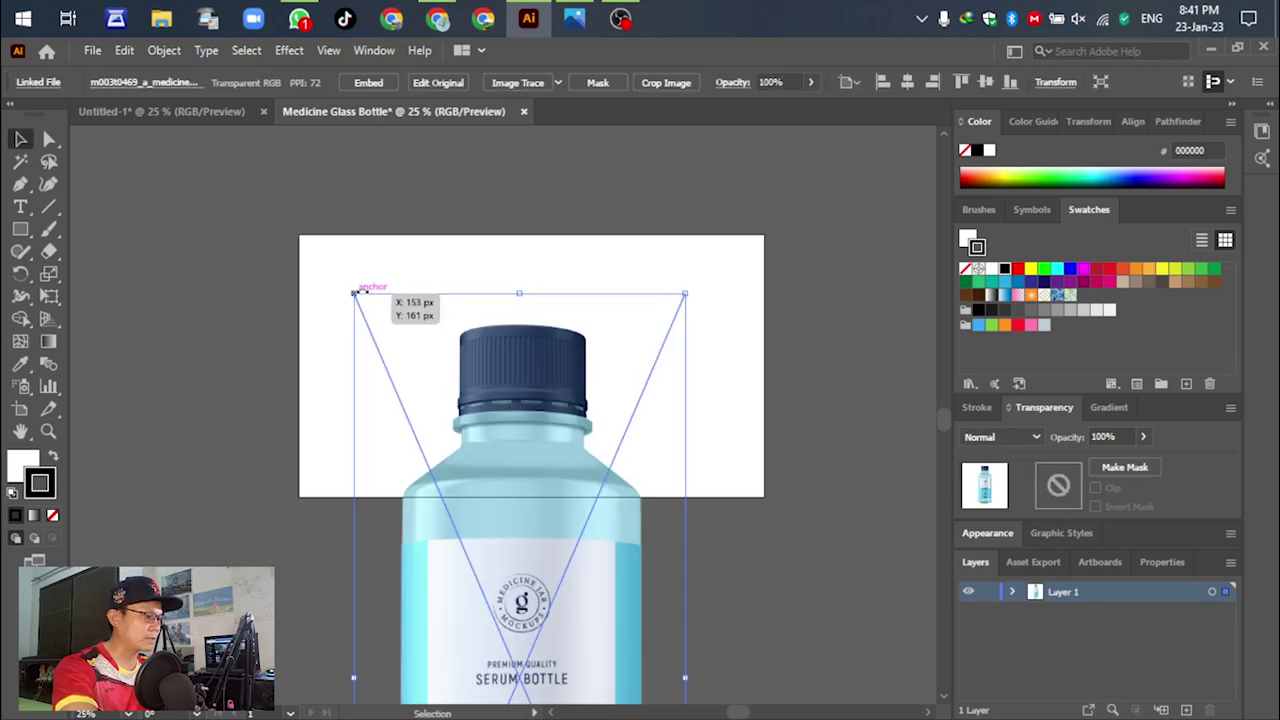
{"action": "scroll", "coordinate": [402, 265], "scroll_direction": "down", "scroll_amount": 3}
{"action": "scroll", "coordinate": [407, 274], "scroll_direction": "up", "scroll_amount": 2}
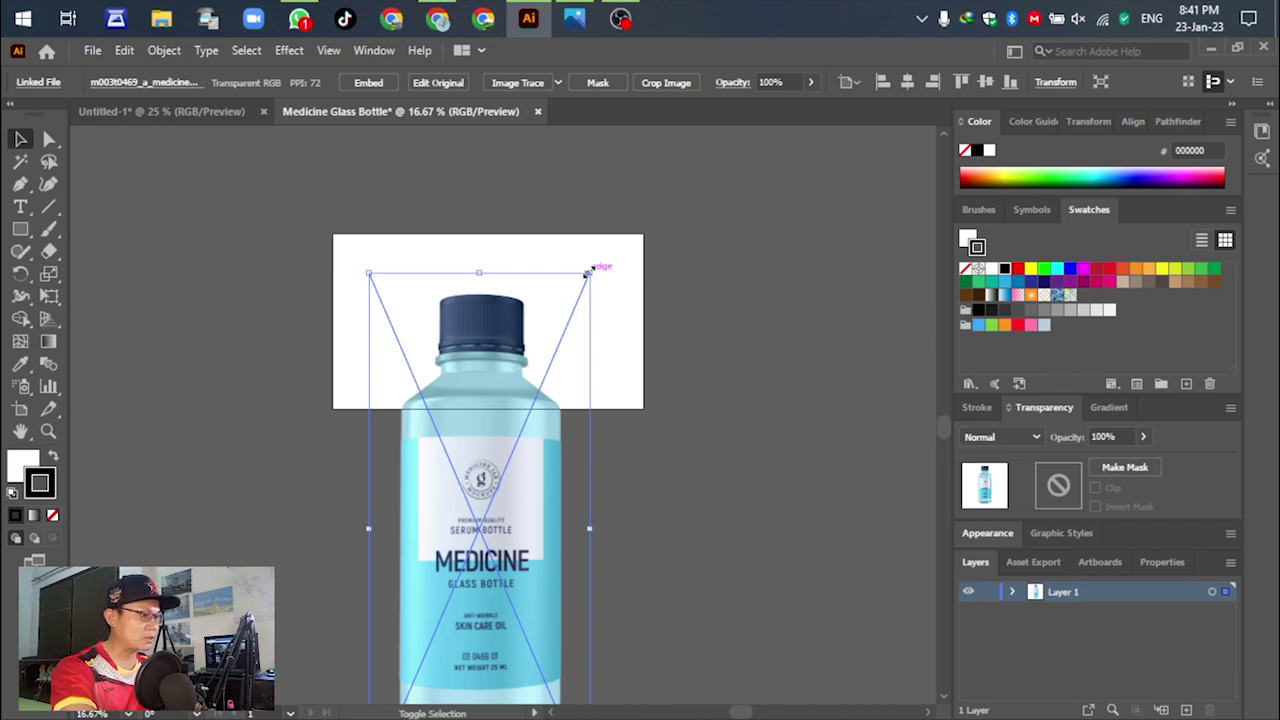
{"action": "left_click_drag", "start_coordinate": [588, 270], "coordinate": [523, 505]}
{"action": "left_click_drag", "start_coordinate": [478, 604], "coordinate": [520, 308]}
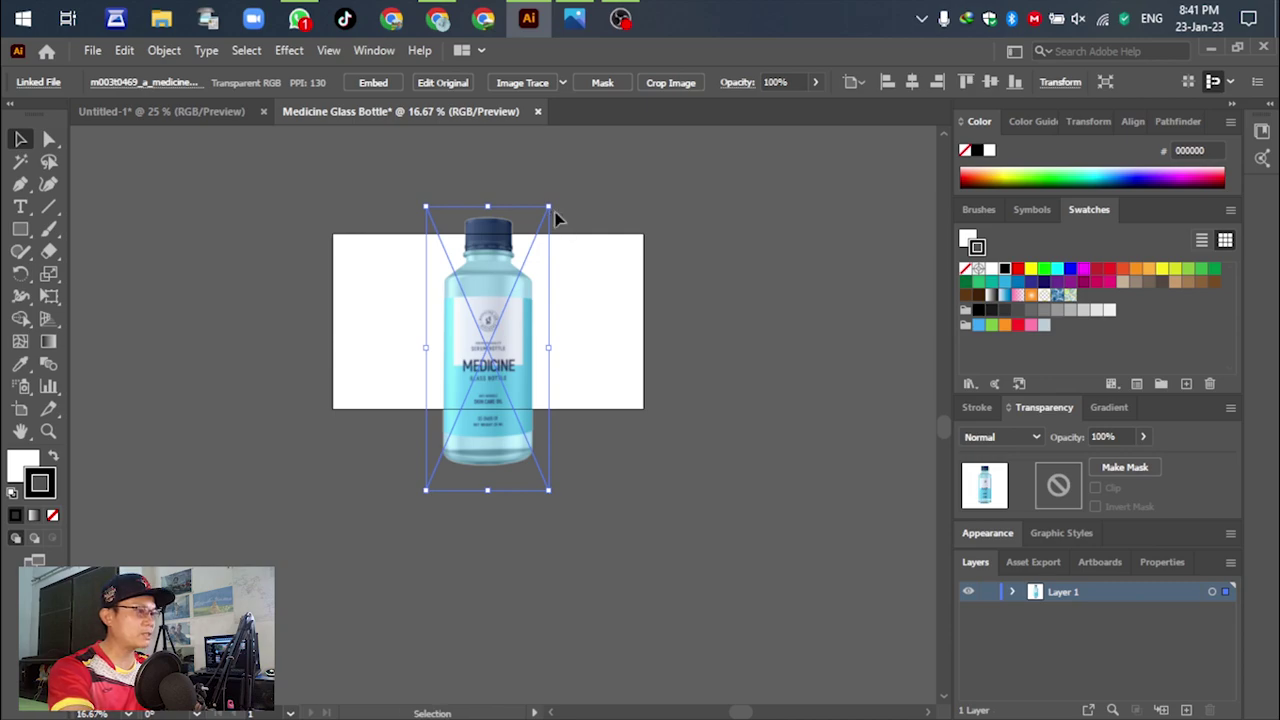
{"action": "left_click_drag", "start_coordinate": [551, 204], "coordinate": [630, 222]}
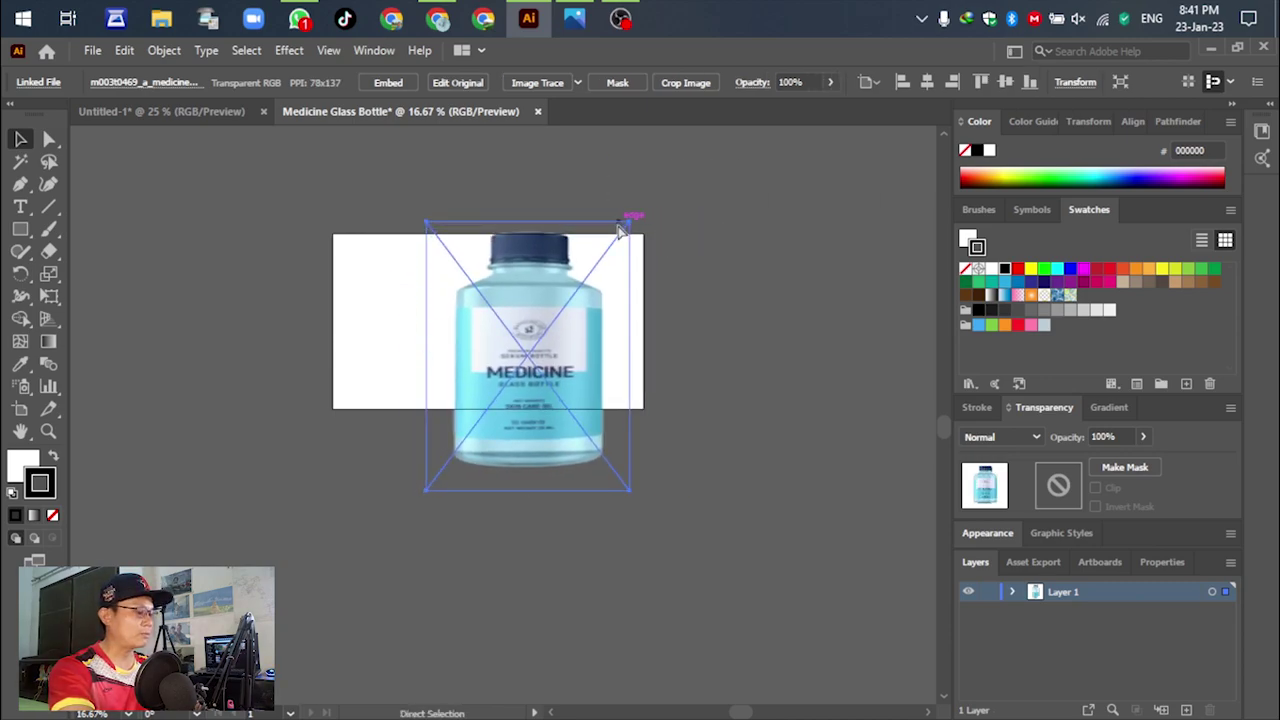
{"action": "key", "text": "ctrl+z"}
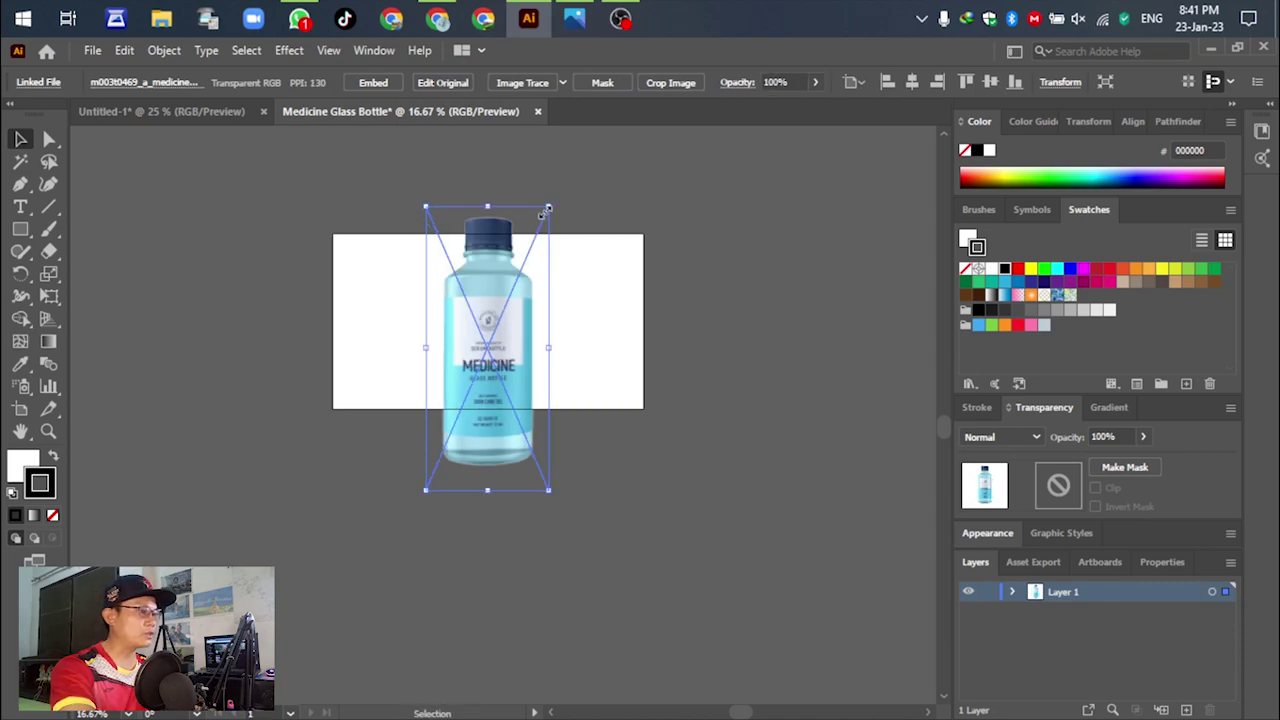
{"action": "left_click_drag", "start_coordinate": [548, 204], "coordinate": [495, 370]}
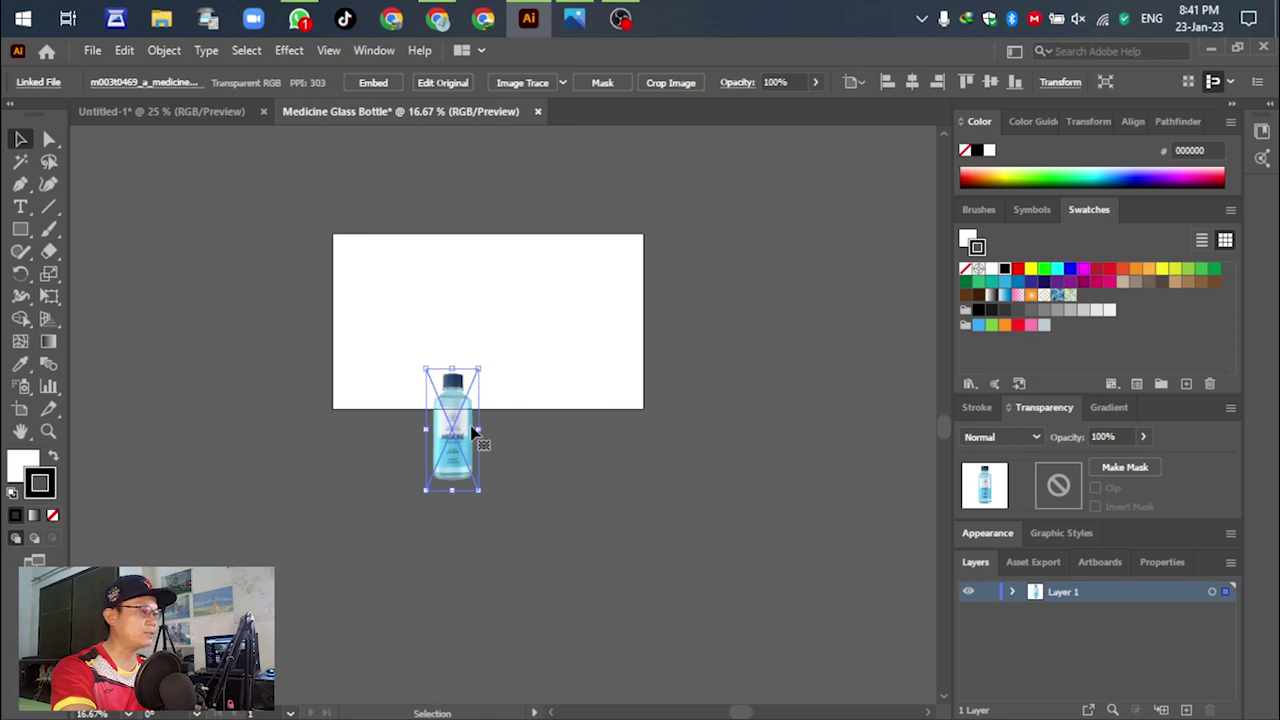
{"action": "left_click_drag", "start_coordinate": [445, 443], "coordinate": [537, 337]}
Centre the bottle photo horizontally on the artboard
{"action": "scroll", "coordinate": [449, 306], "scroll_direction": "up", "scroll_amount": 5}
{"action": "scroll", "coordinate": [559, 328], "scroll_direction": "down", "scroll_amount": 4}
{"action": "scroll", "coordinate": [559, 327], "scroll_direction": "up", "scroll_amount": 1}
{"action": "scroll", "coordinate": [347, 386], "scroll_direction": "down", "scroll_amount": 1}
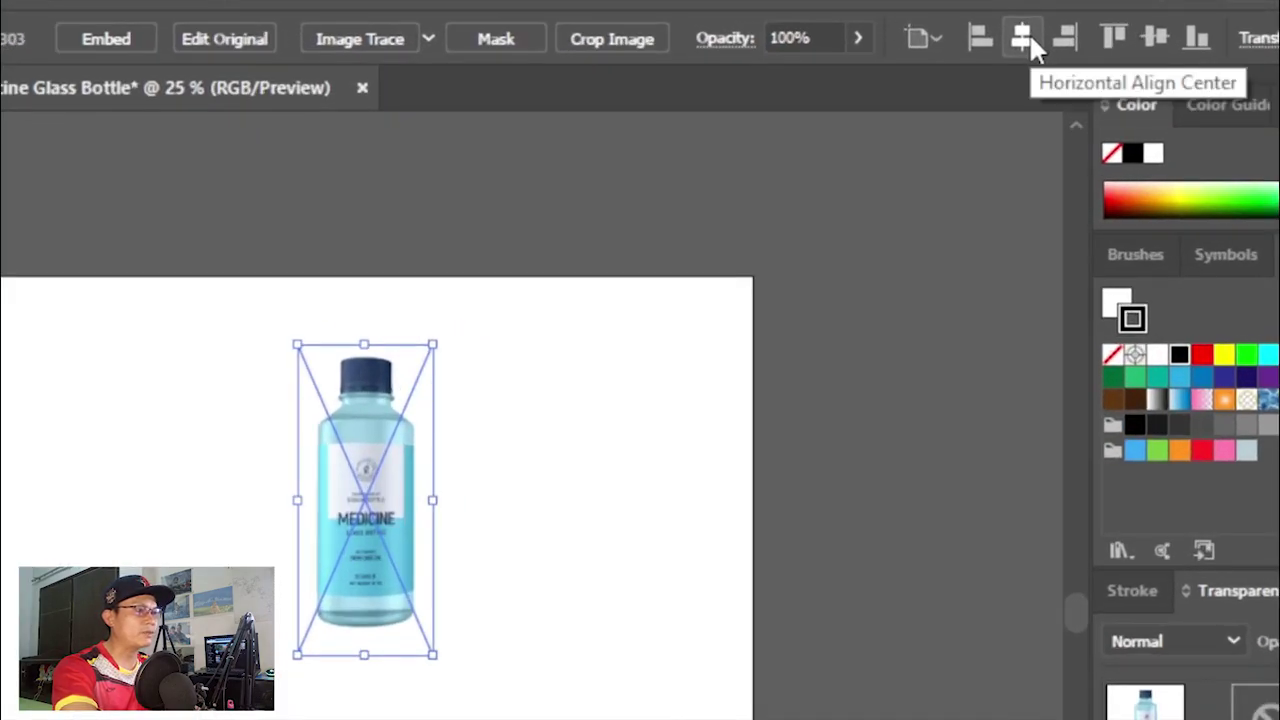
{"action": "left_click", "coordinate": [1022, 37]}
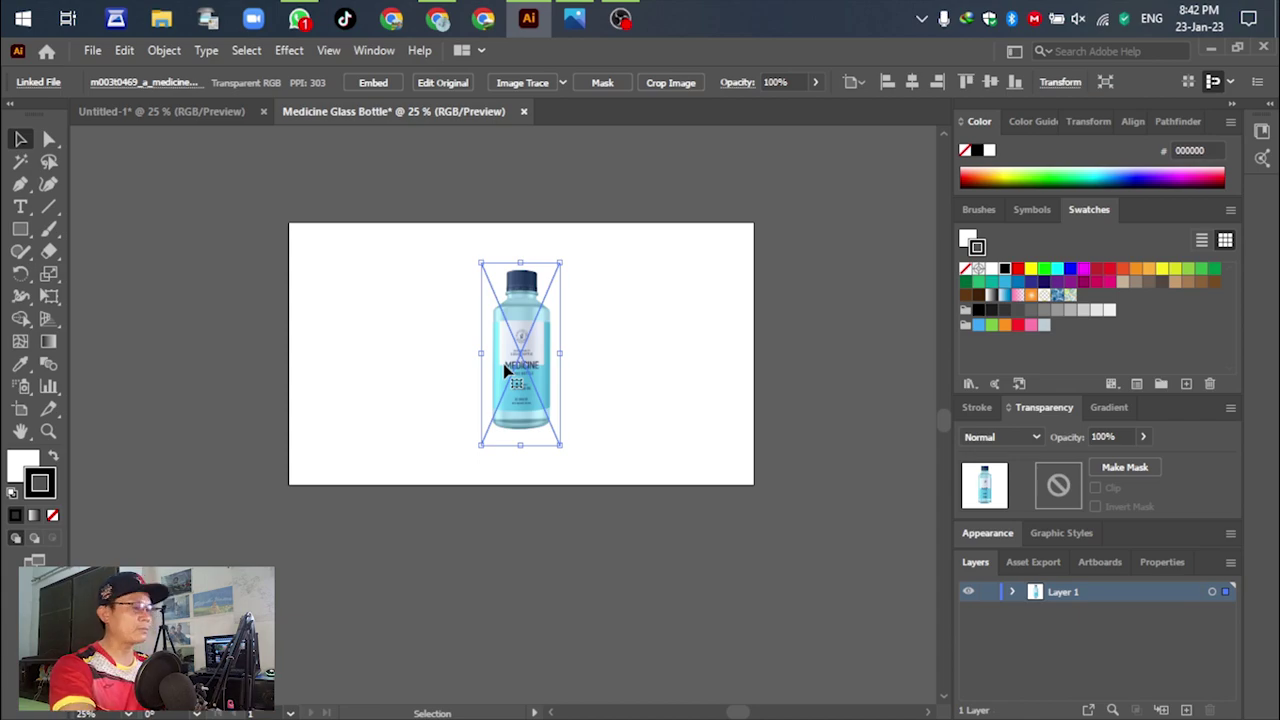
{"action": "scroll", "coordinate": [513, 310], "scroll_direction": "up", "scroll_amount": 1}
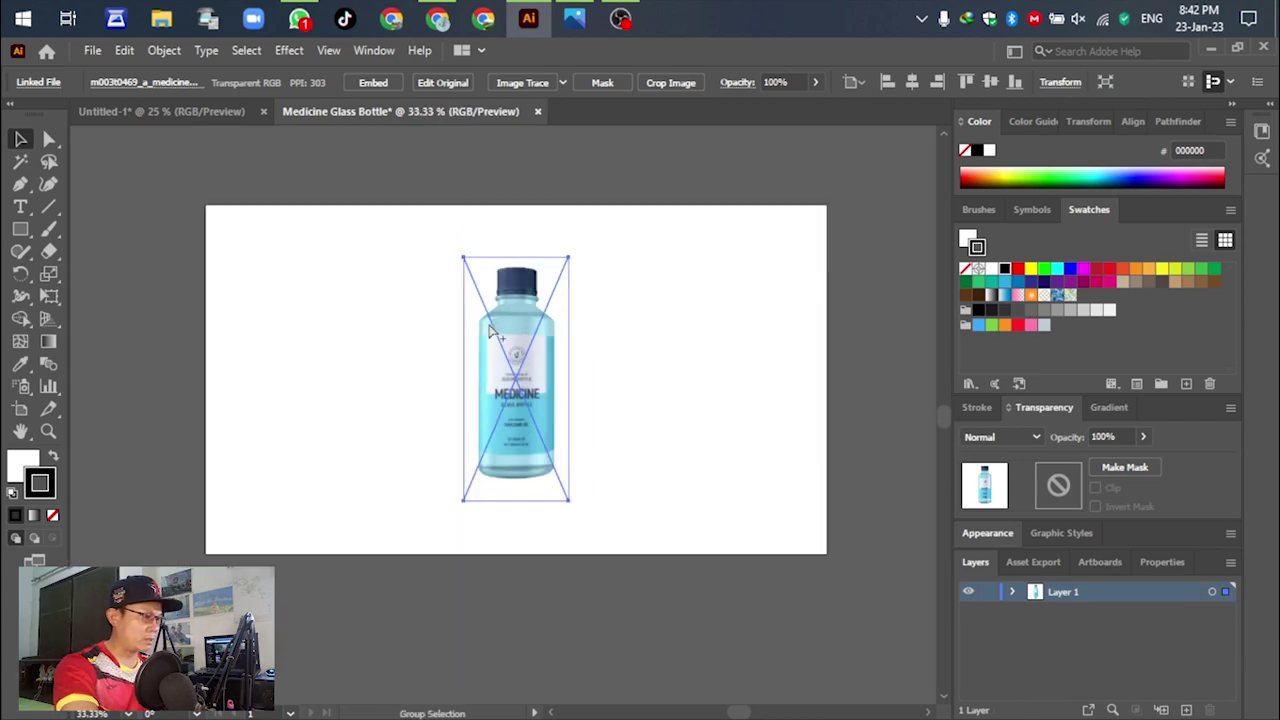
{"action": "scroll", "coordinate": [490, 330], "scroll_direction": "down", "scroll_amount": 1}
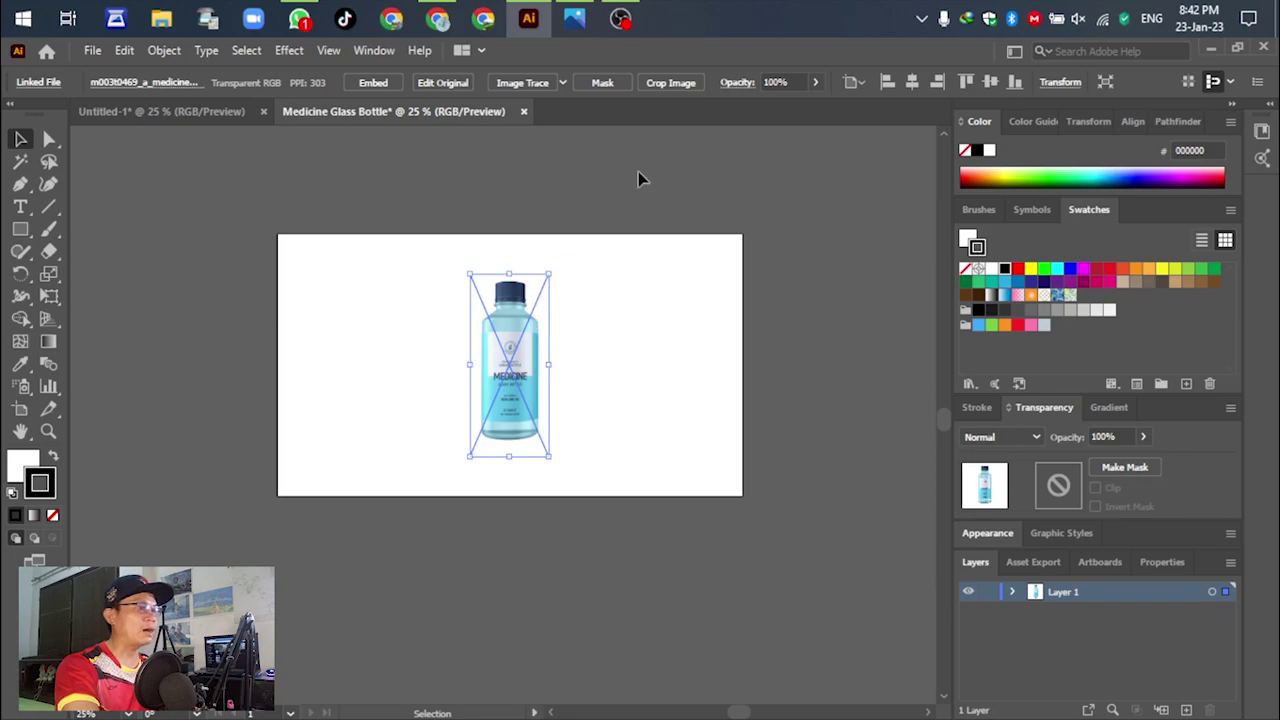
{"action": "left_click", "coordinate": [573, 18]}
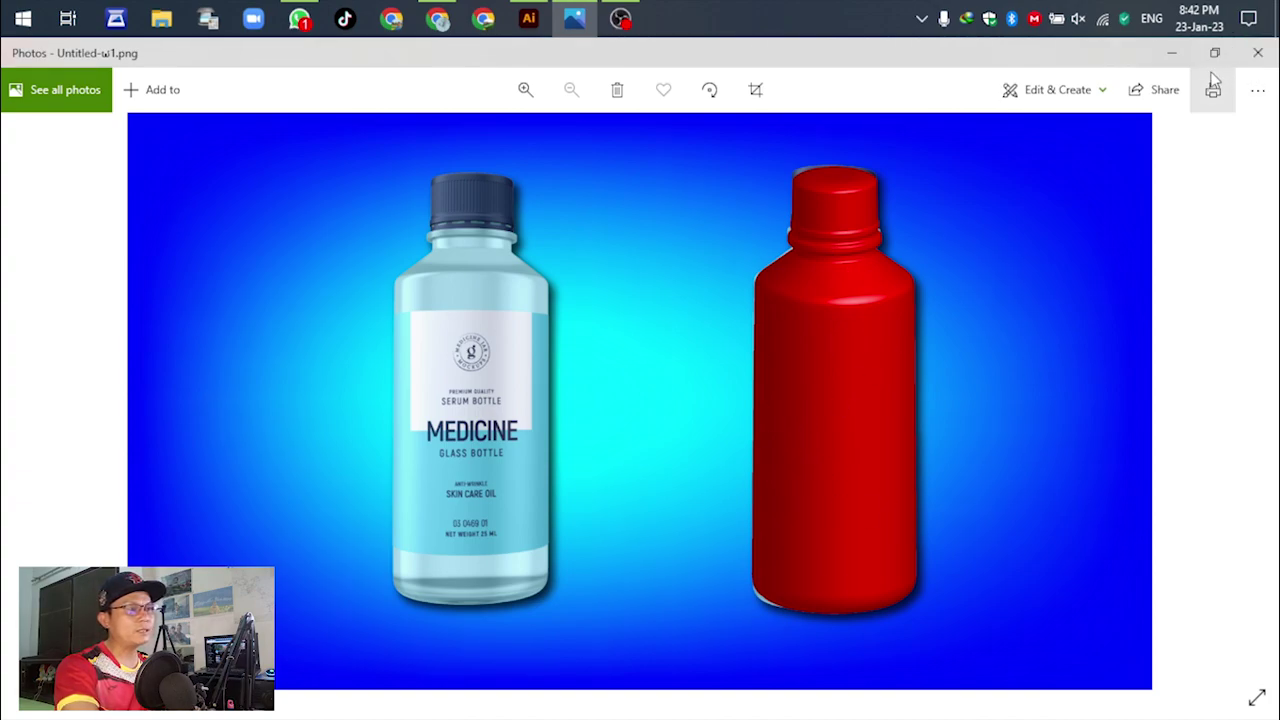
{"action": "left_click", "coordinate": [1178, 52]}
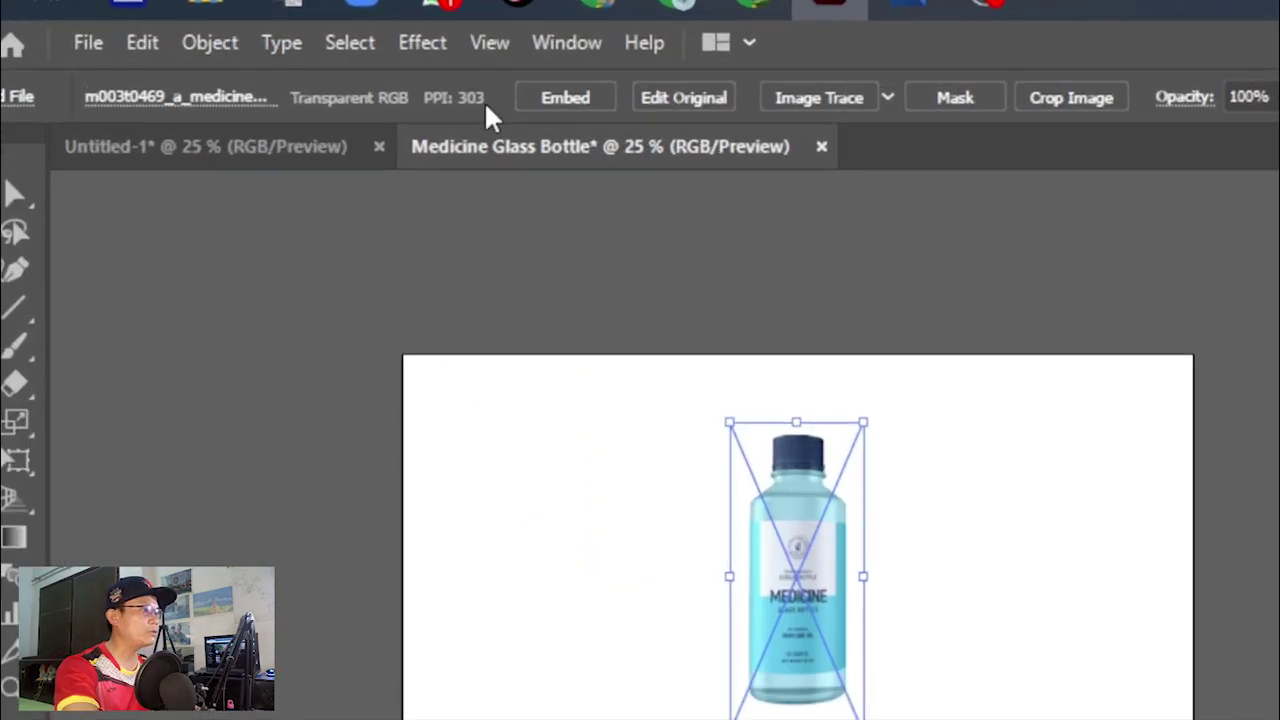
Turn on the rulers from the View menu
{"action": "left_click", "coordinate": [488, 45]}
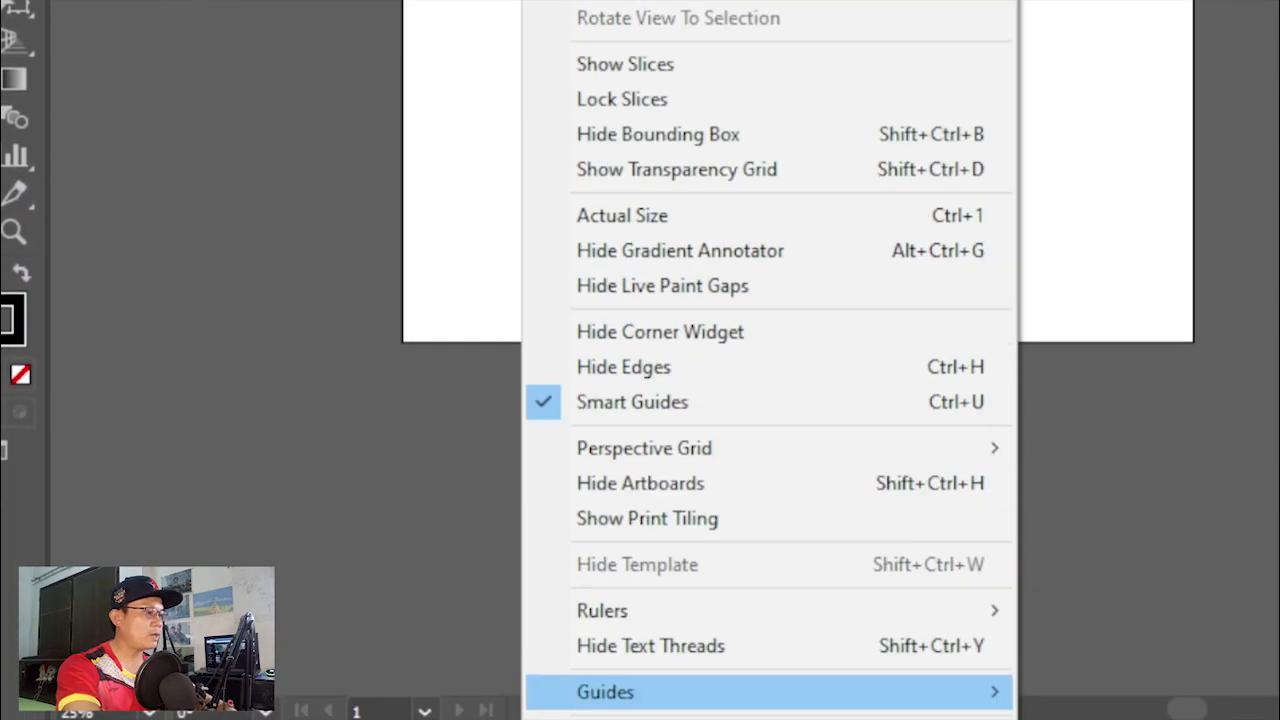
{"action": "mouse_move", "coordinate": [659, 610]}
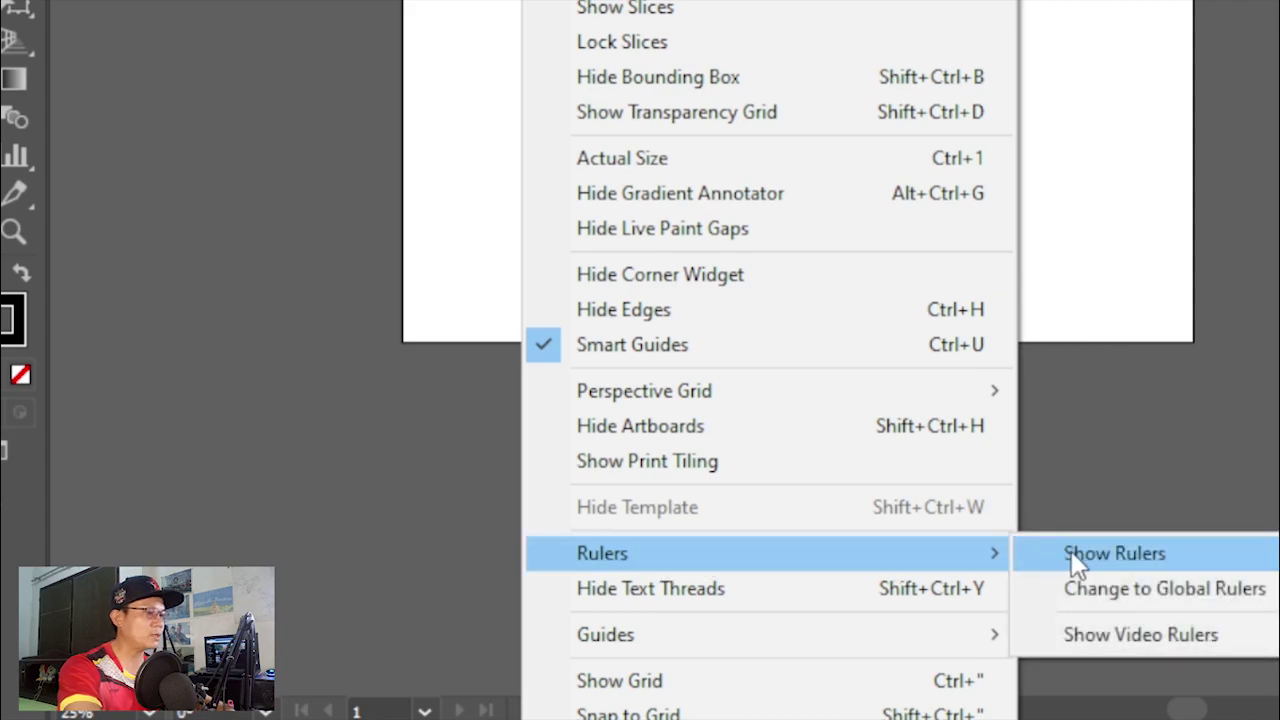
{"action": "left_click", "coordinate": [1041, 559]}
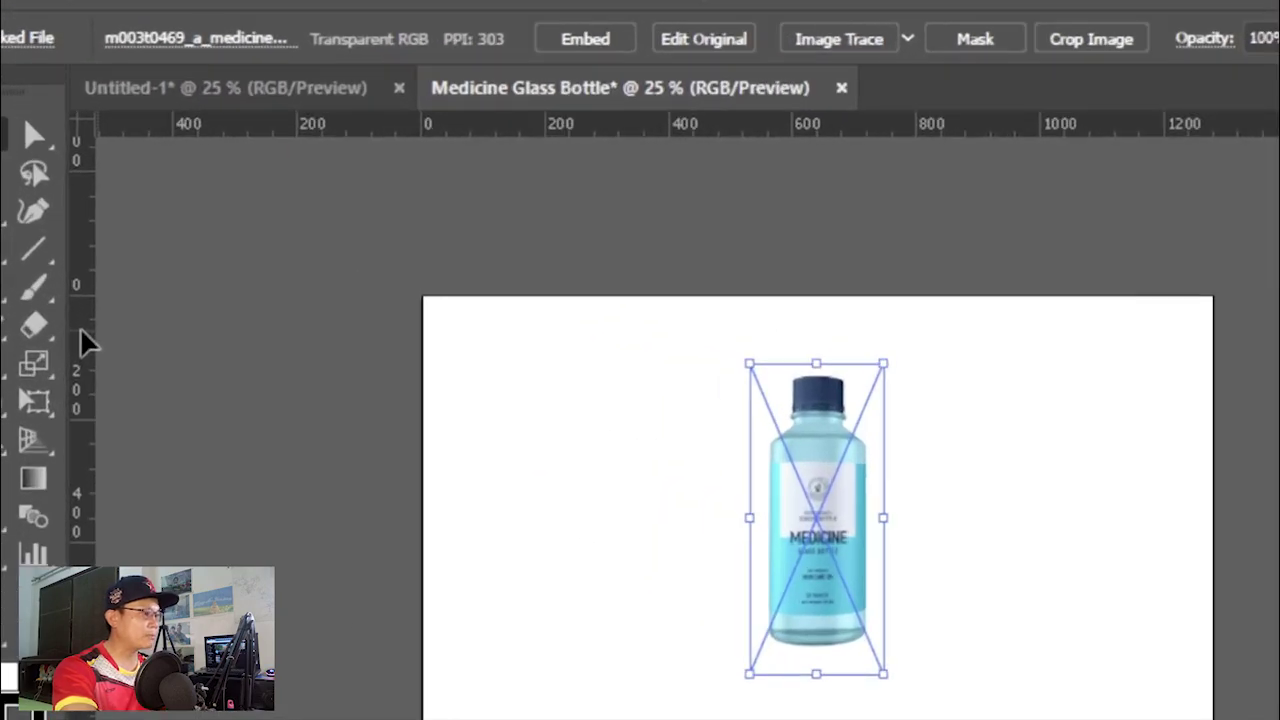
Place a vertical guide through the bottle's centre line and zoom in
{"action": "left_click_drag", "start_coordinate": [82, 331], "coordinate": [816, 367]}
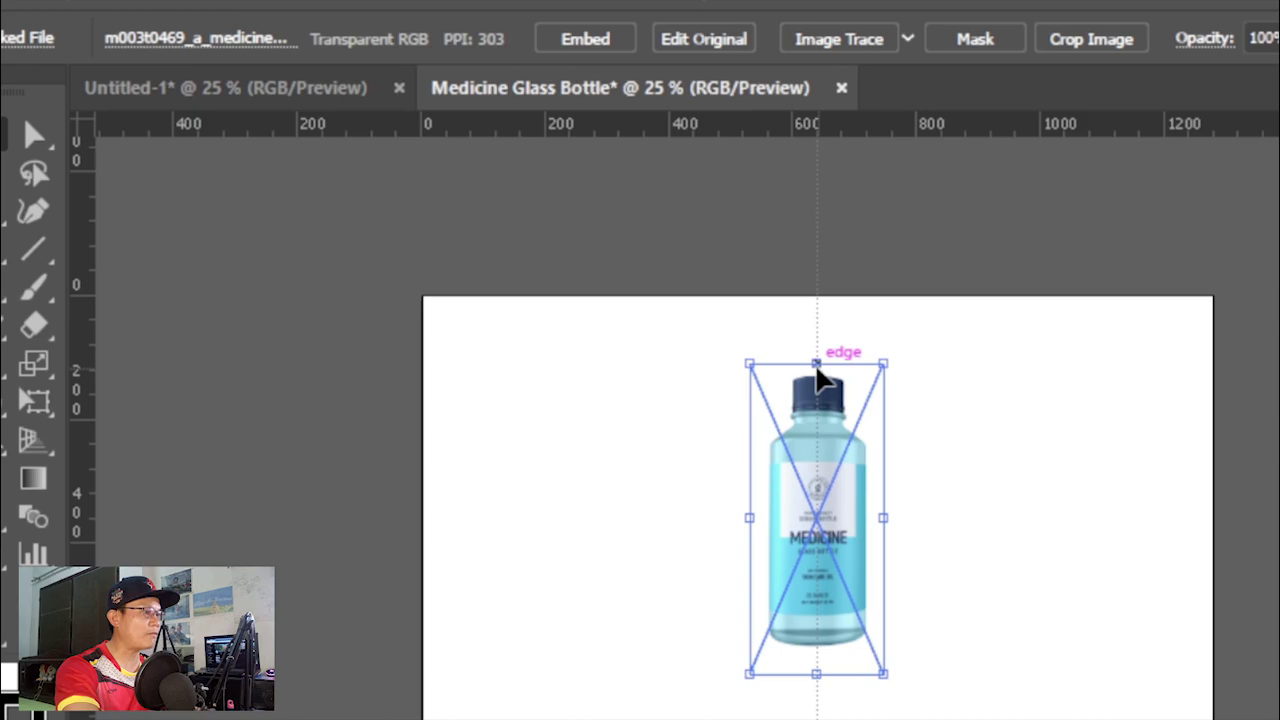
{"action": "left_click_drag", "start_coordinate": [816, 367], "coordinate": [815, 362]}
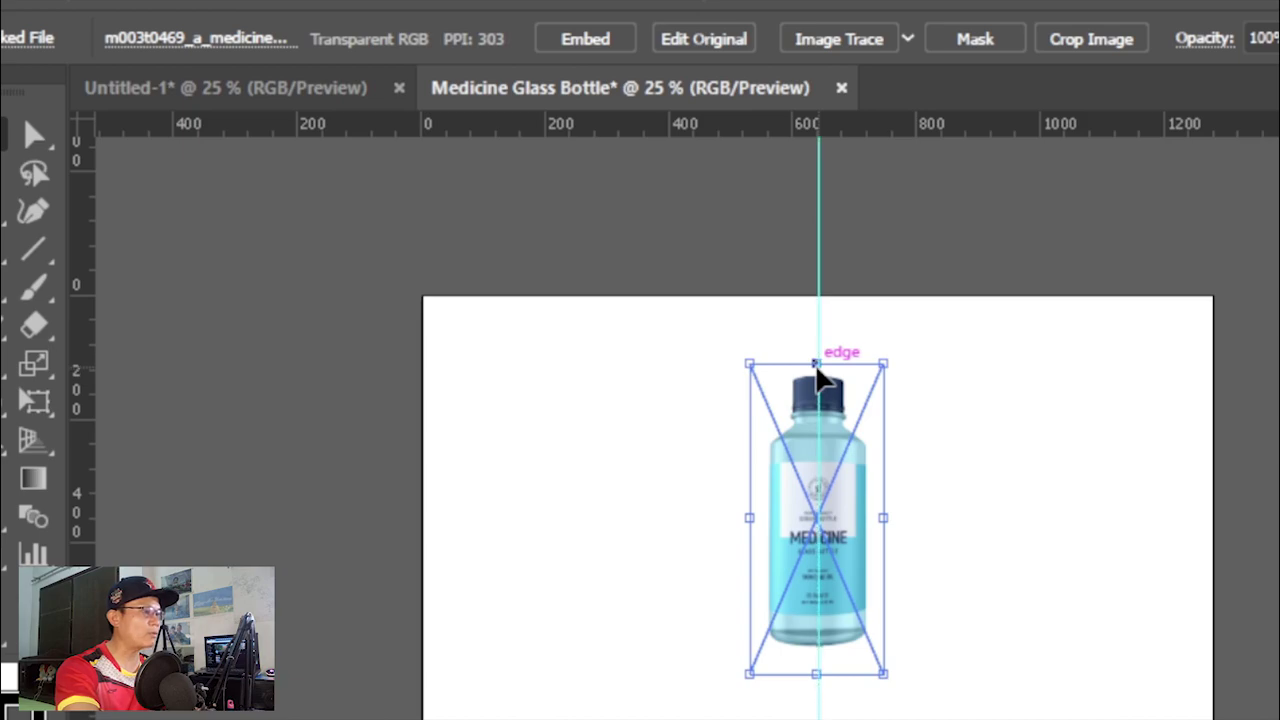
{"action": "key", "text": "ctrl+equal"}
{"action": "key", "text": "ctrl+equal"}
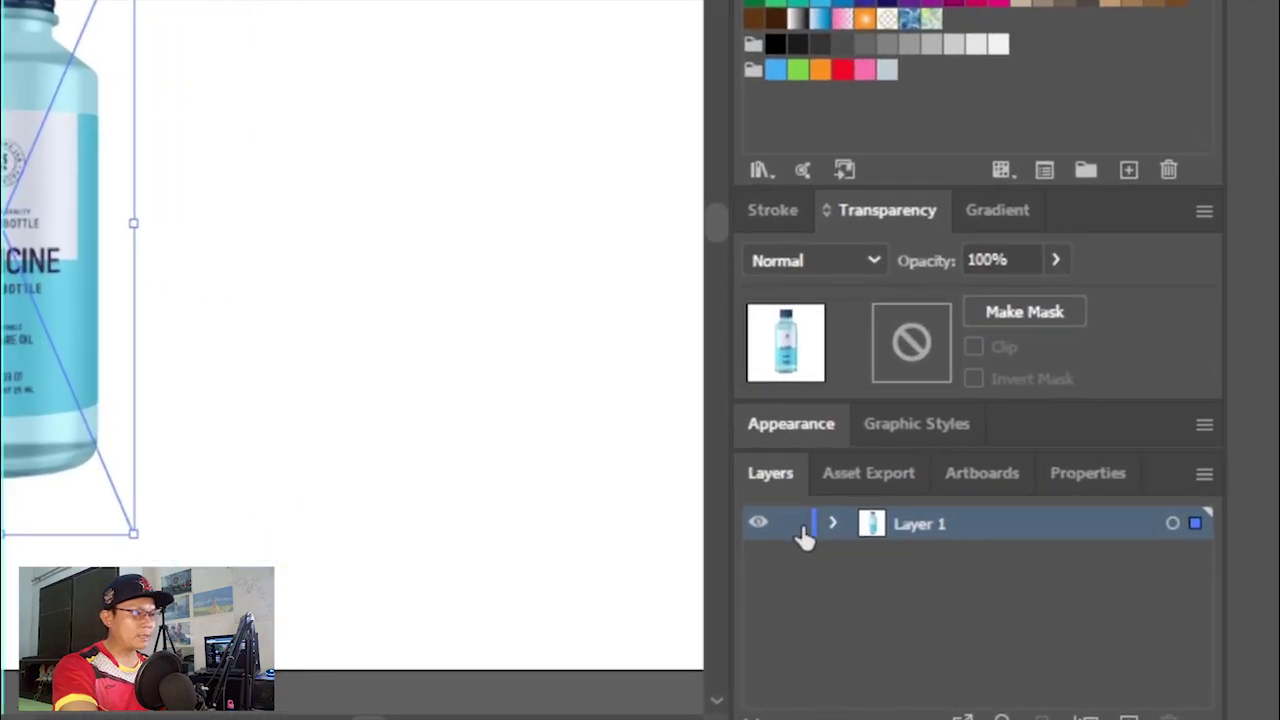
Lock the photo's Layer 1 and add a new Layer 2 above it for tracing
{"action": "left_click", "coordinate": [790, 533]}
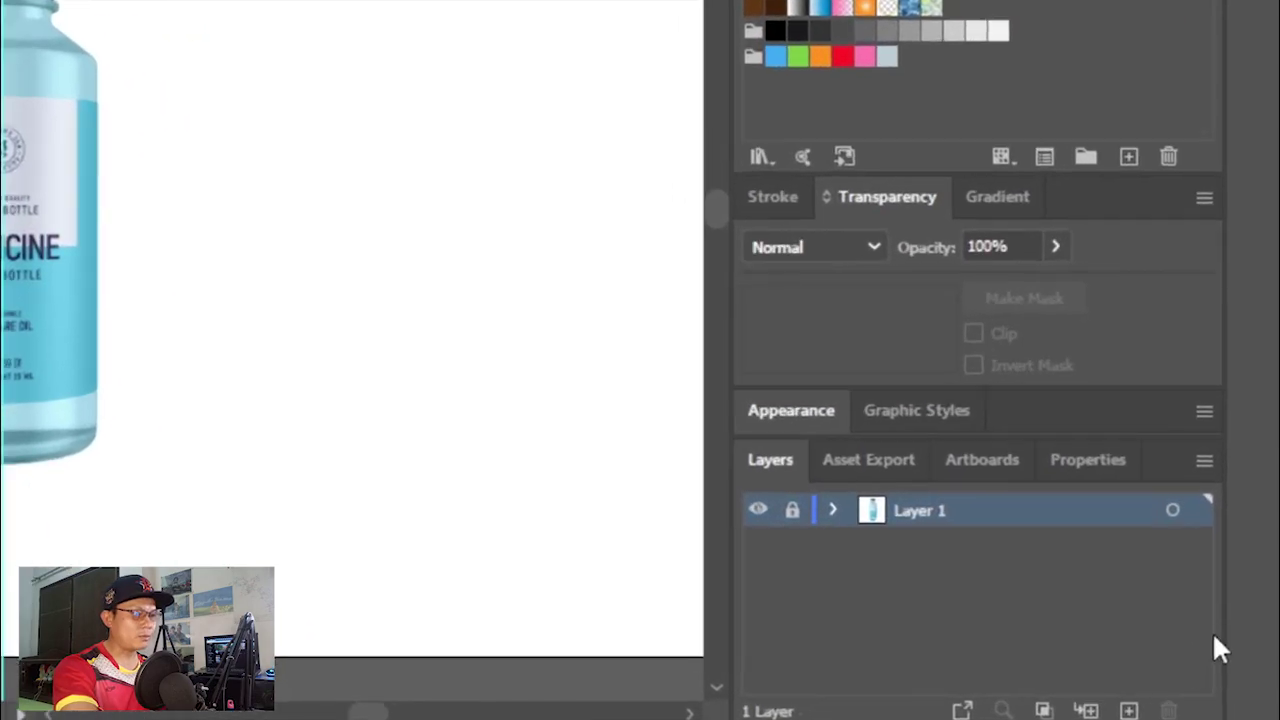
{"action": "left_click", "coordinate": [1128, 710]}
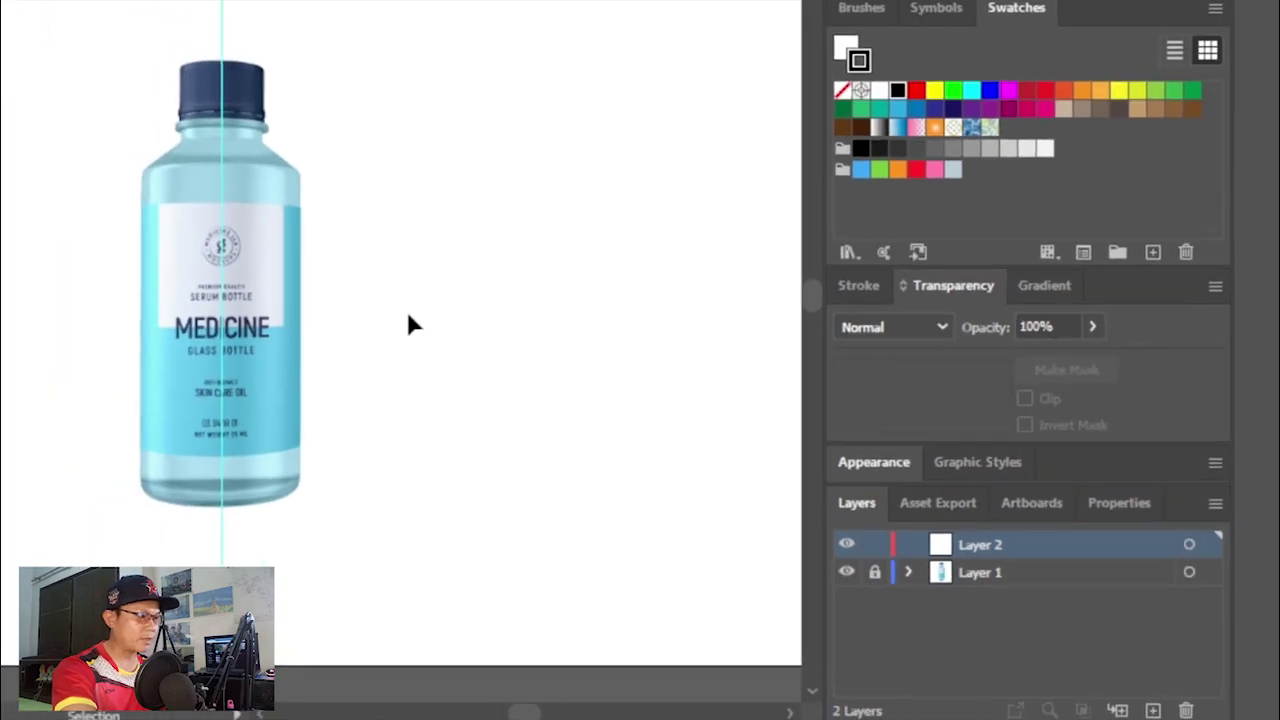
{"action": "scroll", "coordinate": [490, 383], "scroll_direction": "up", "scroll_amount": 2}
{"action": "scroll", "coordinate": [490, 383], "scroll_direction": "down", "scroll_amount": 2}
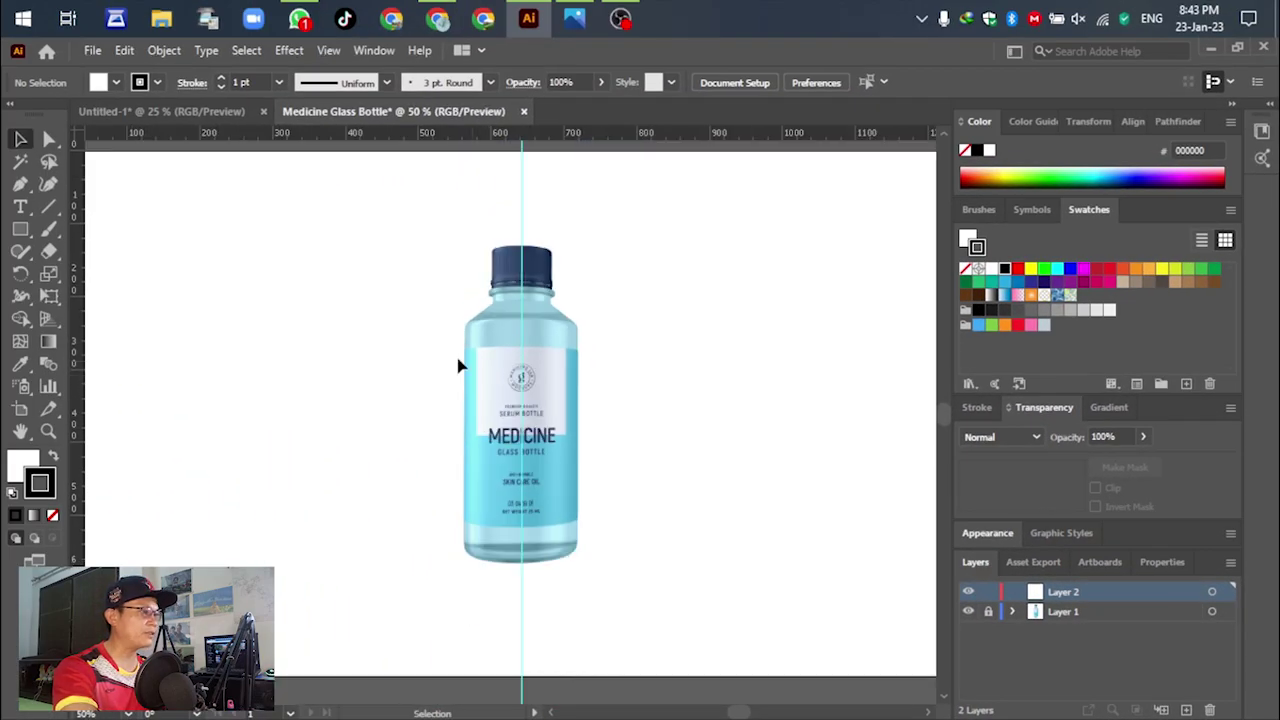
{"action": "left_click", "coordinate": [24, 191]}
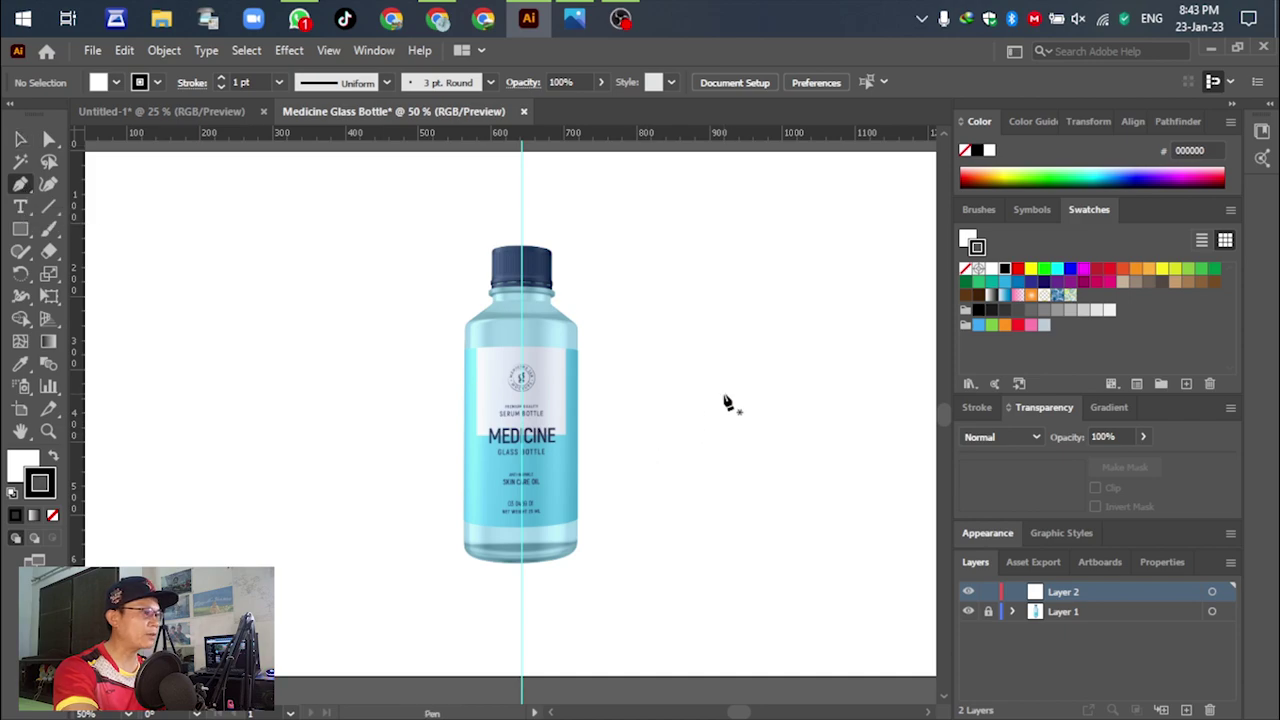
{"action": "scroll", "coordinate": [519, 228], "scroll_direction": "up", "scroll_amount": 3}
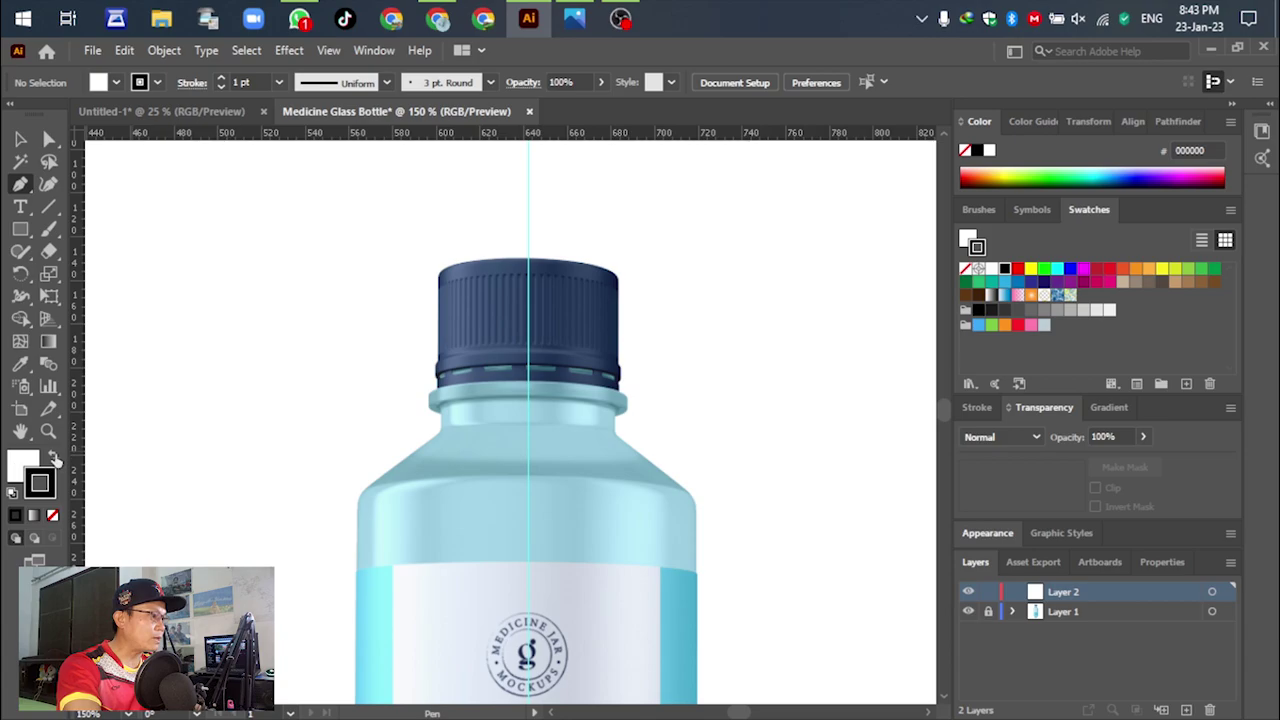
Set the stroke to red FF0000 and the fill to None
{"action": "left_click", "coordinate": [54, 458]}
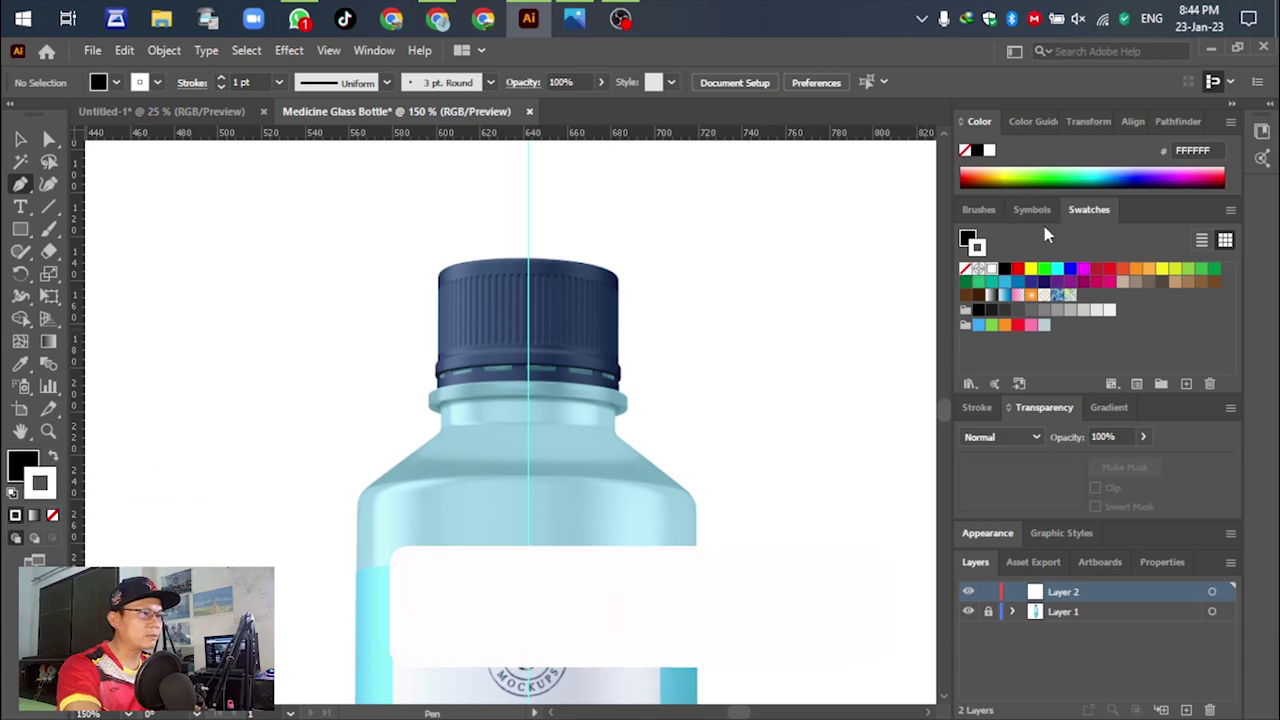
{"action": "left_click", "coordinate": [1017, 268]}
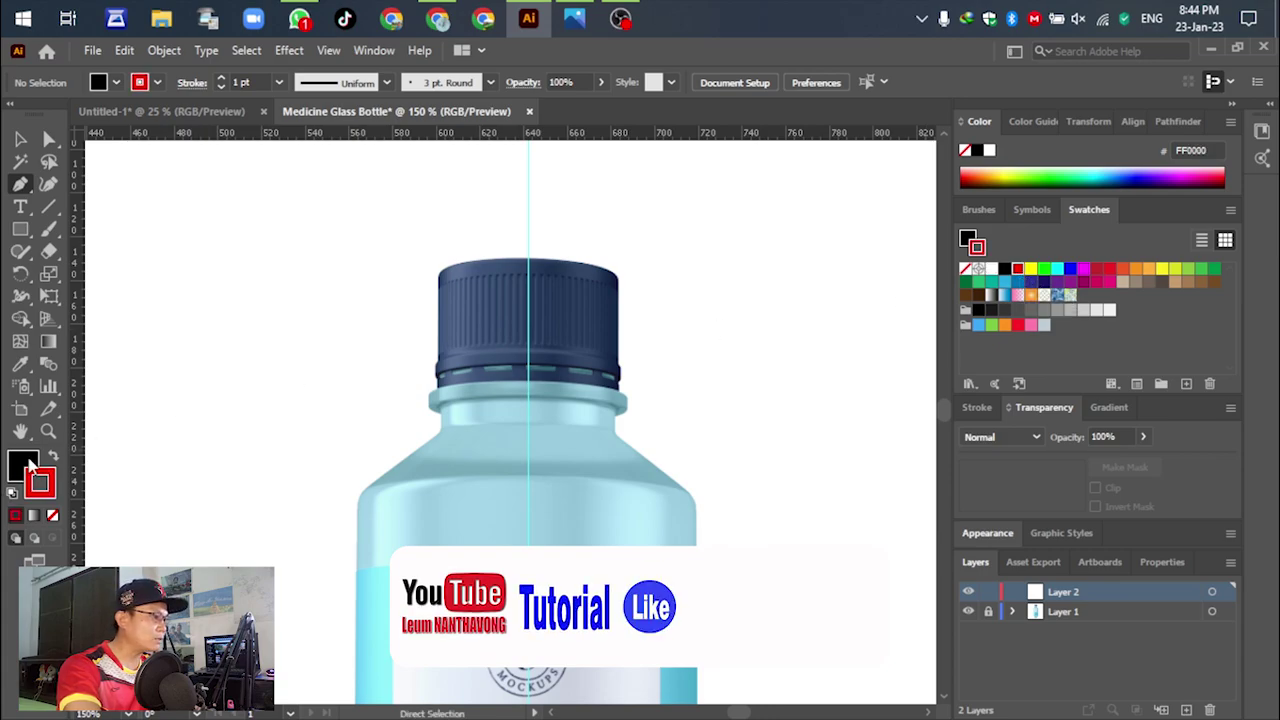
{"action": "left_click", "coordinate": [28, 462]}
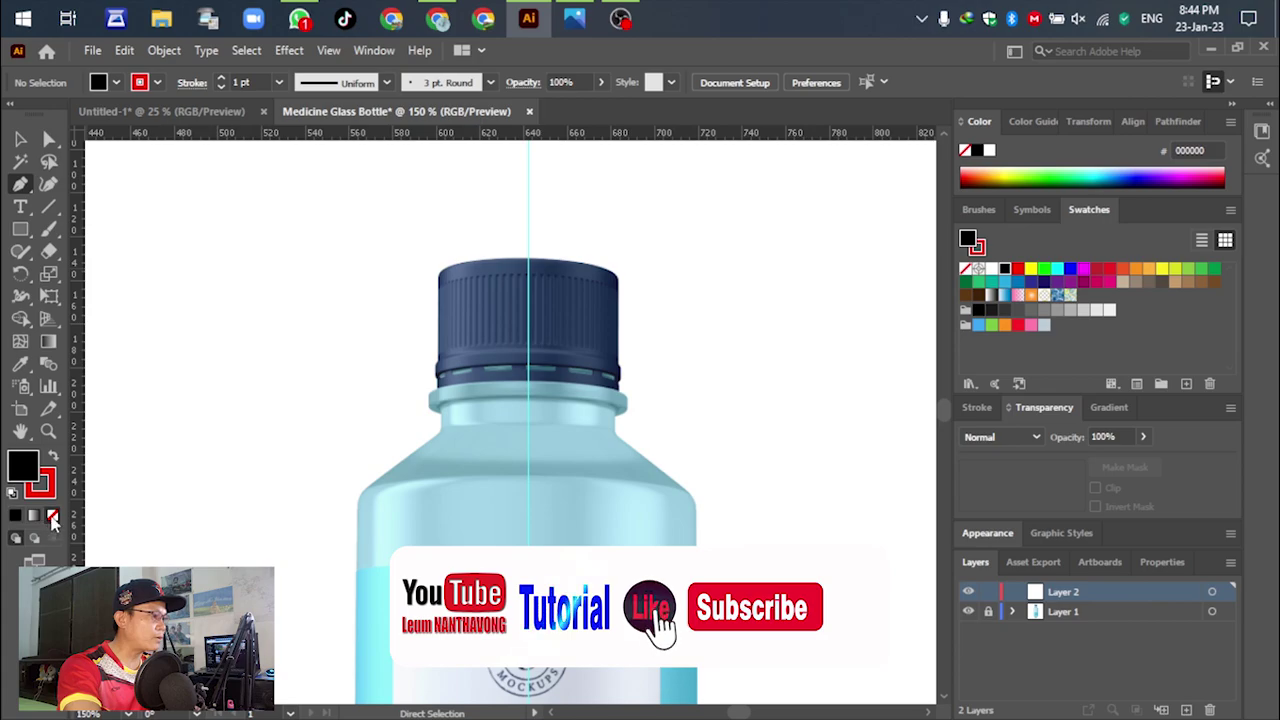
{"action": "left_click", "coordinate": [53, 516]}
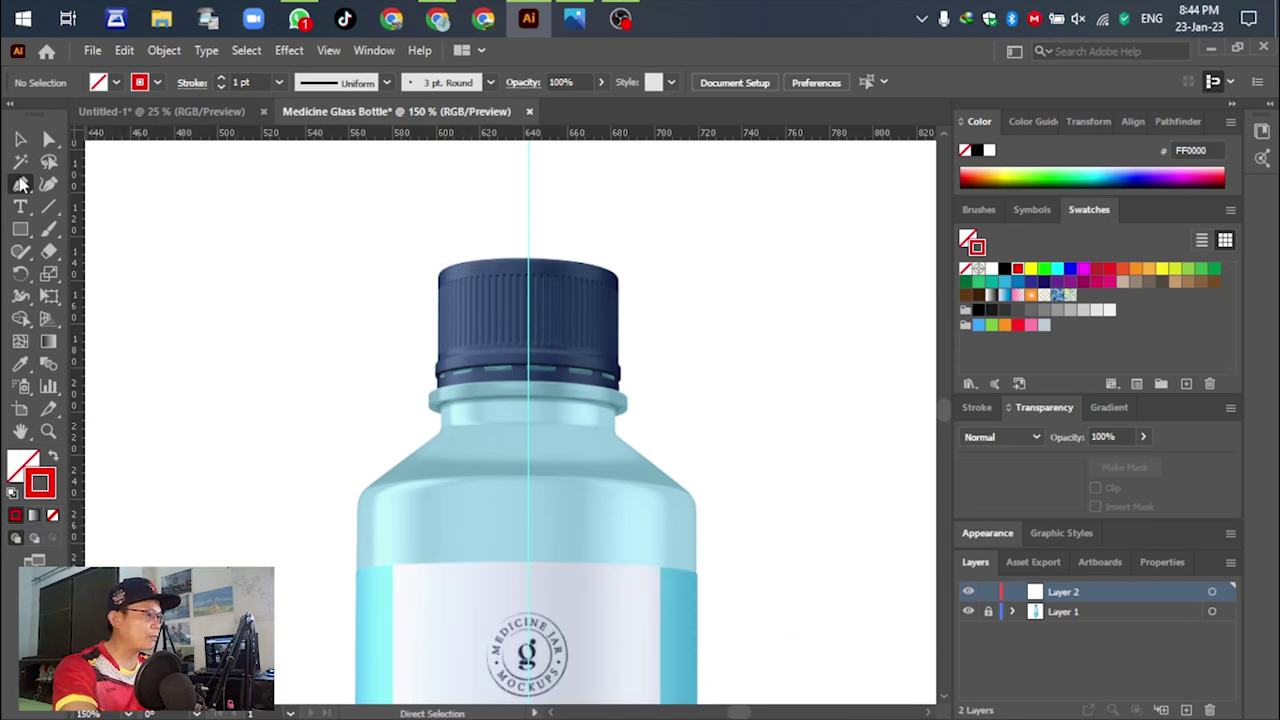
{"action": "left_click", "coordinate": [22, 185]}
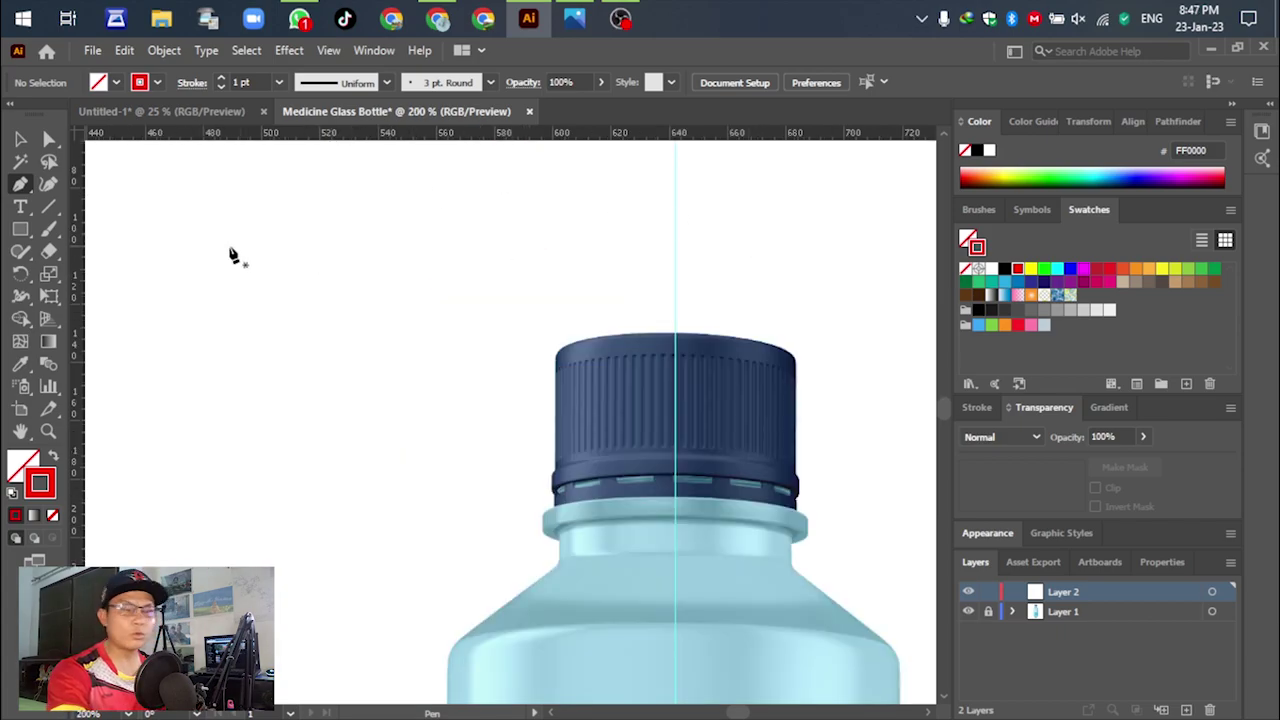
Start the red Pen path on the centre guide at the cap top, curving around its left corner
{"action": "key", "text": "a"}
{"action": "left_click", "coordinate": [22, 186]}
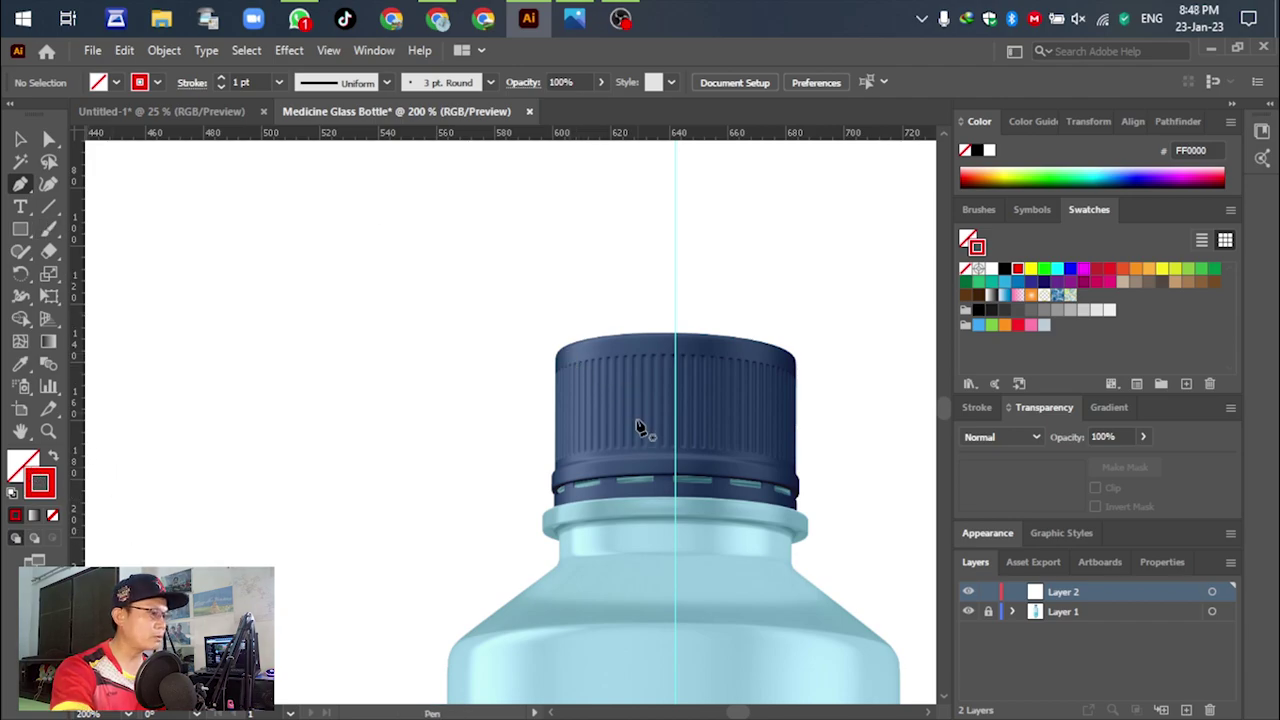
{"action": "scroll", "coordinate": [670, 370], "scroll_direction": "up", "scroll_amount": 4}
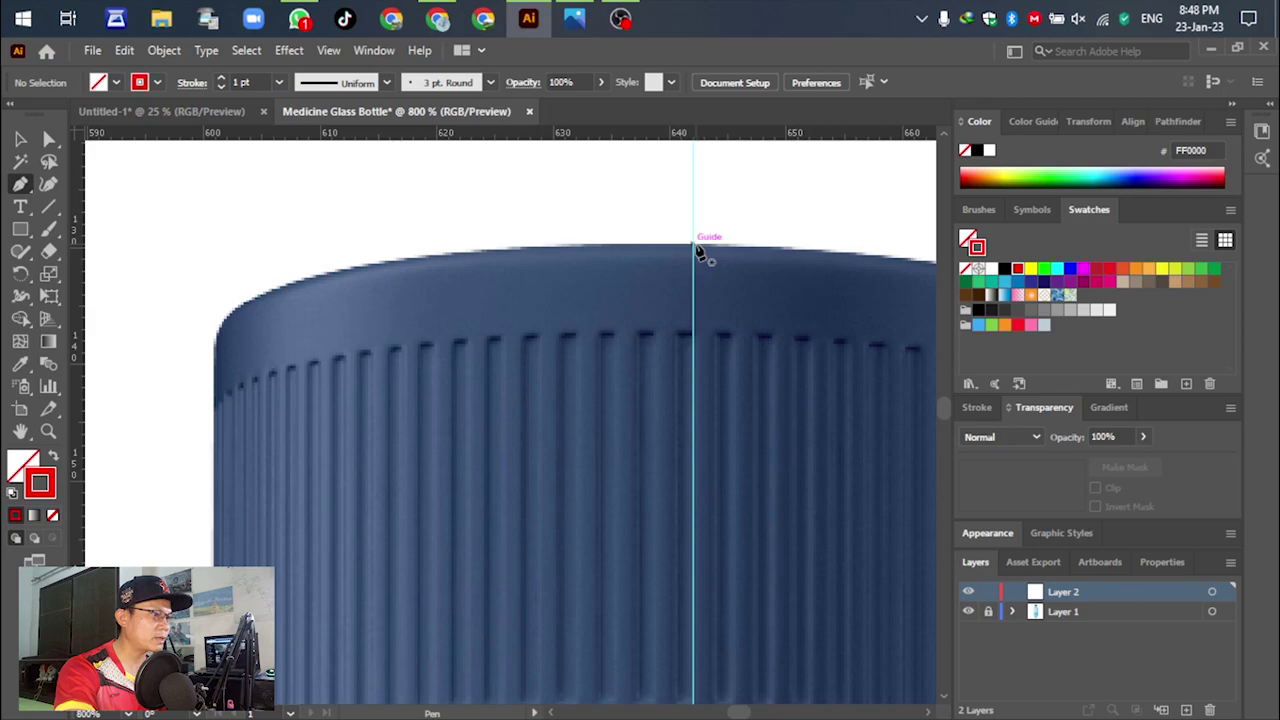
{"action": "left_click", "coordinate": [694, 245]}
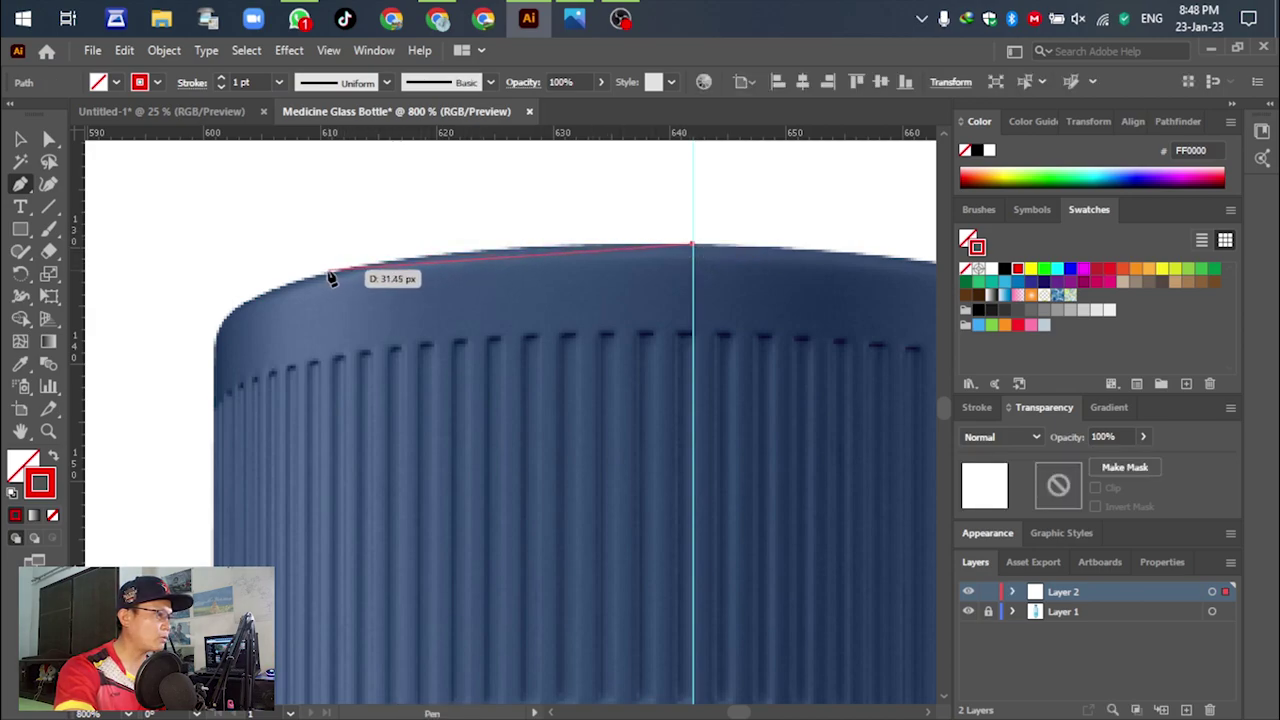
{"action": "left_click_drag", "start_coordinate": [329, 272], "coordinate": [252, 298]}
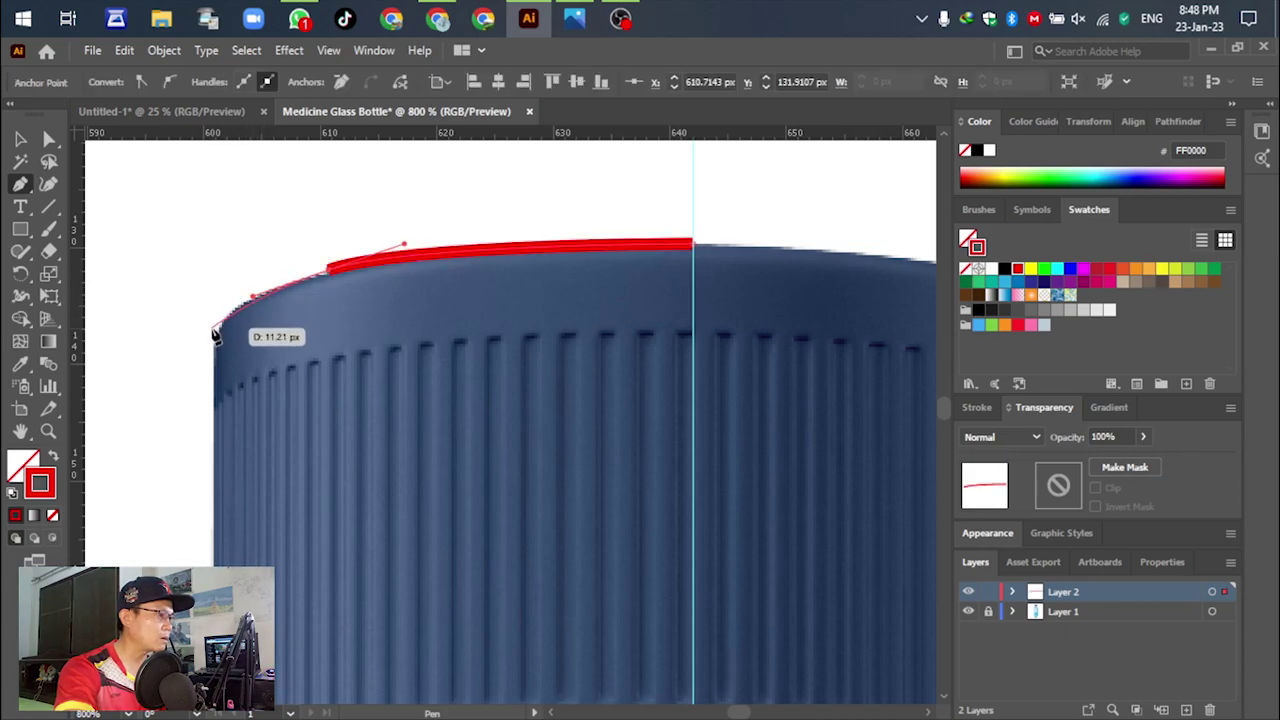
{"action": "left_click", "coordinate": [220, 319]}
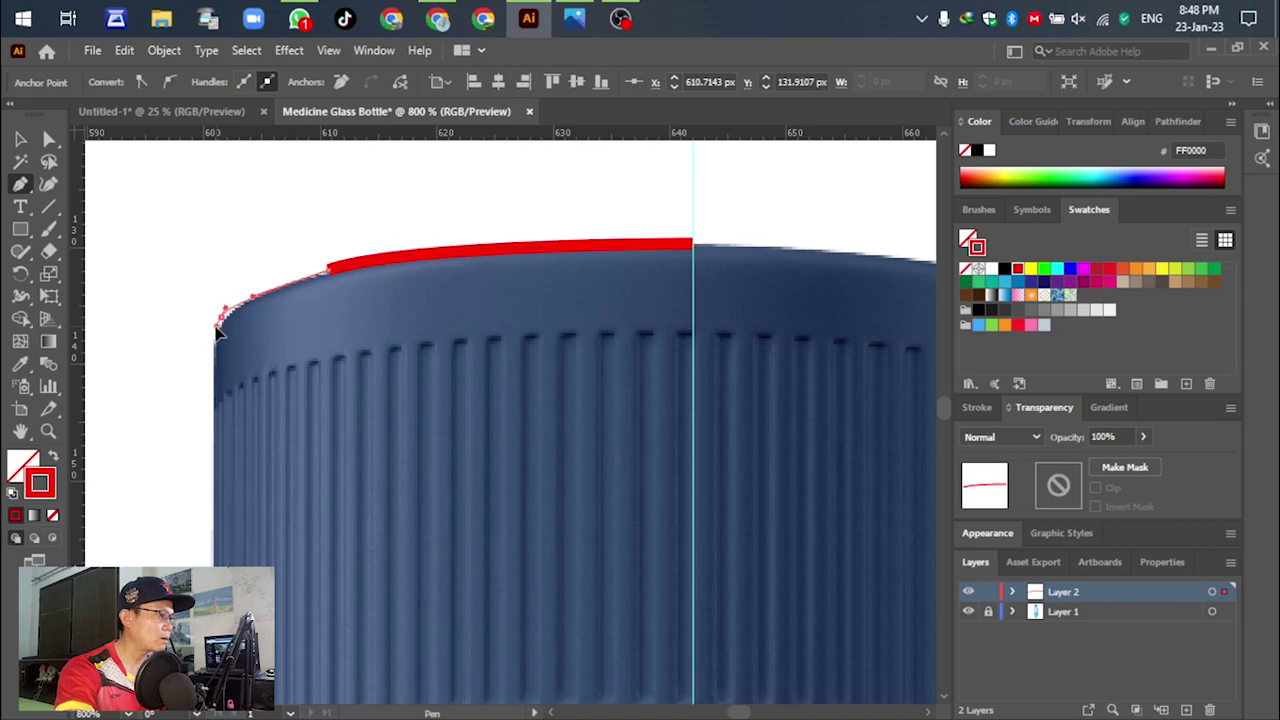
{"action": "left_click_drag", "start_coordinate": [218, 333], "coordinate": [212, 338]}
{"action": "scroll", "coordinate": [248, 261], "scroll_direction": "down", "scroll_amount": 3}
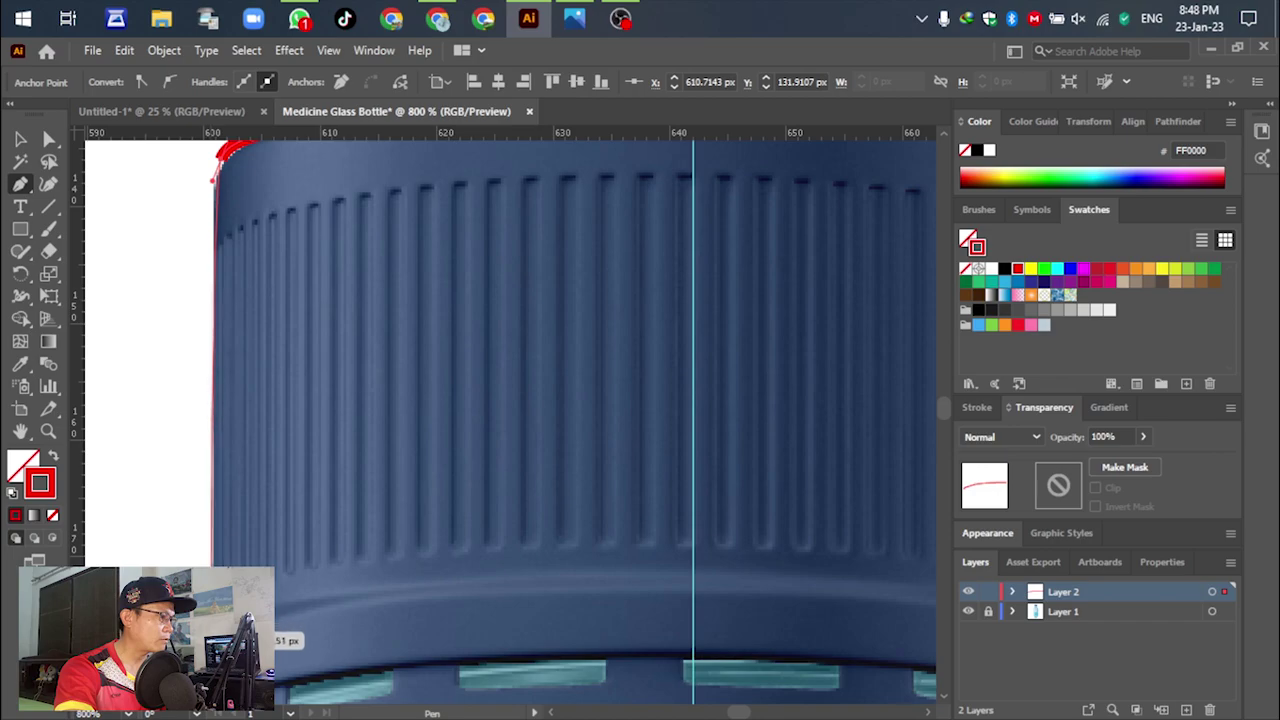
Trace the cap's left side down past its outward step to the collar's lower corner
{"action": "left_click", "coordinate": [208, 640]}
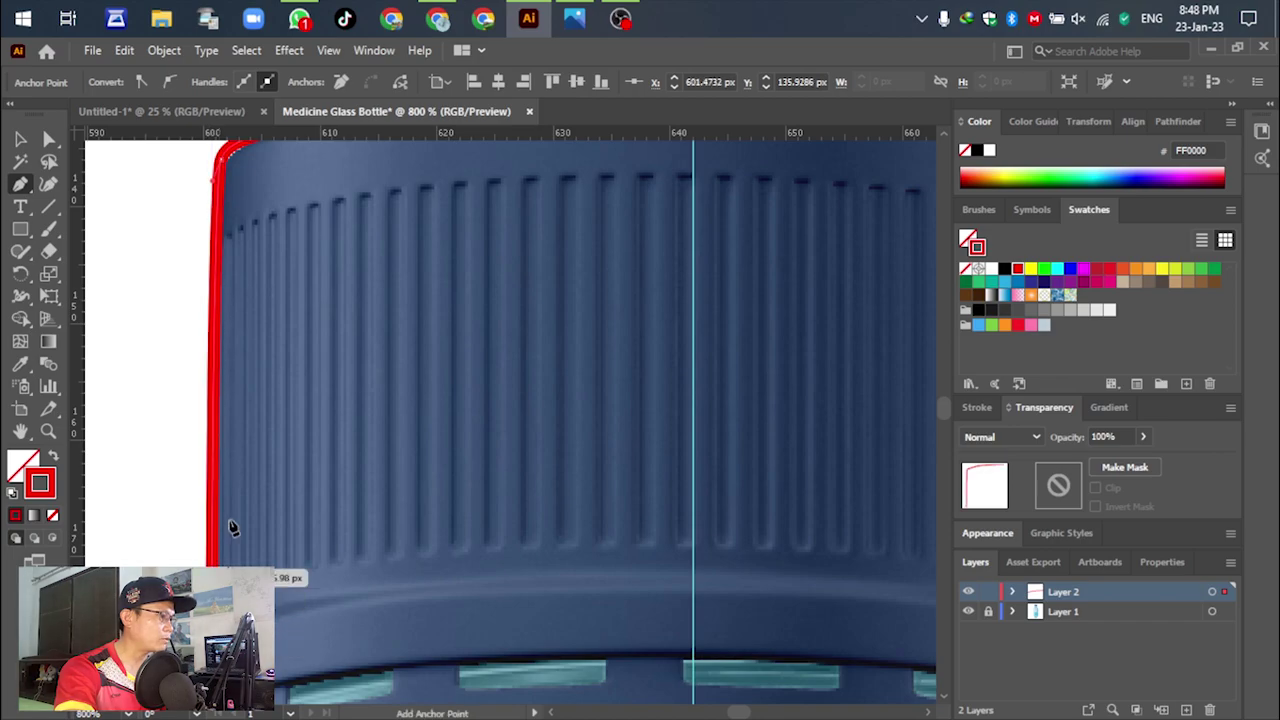
{"action": "scroll", "coordinate": [234, 523], "scroll_direction": "down", "scroll_amount": 3}
{"action": "scroll", "coordinate": [752, 334], "scroll_direction": "down", "scroll_amount": 2}
{"action": "scroll", "coordinate": [449, 457], "scroll_direction": "down", "scroll_amount": 3}
{"action": "scroll", "coordinate": [580, 343], "scroll_direction": "up", "scroll_amount": 3}
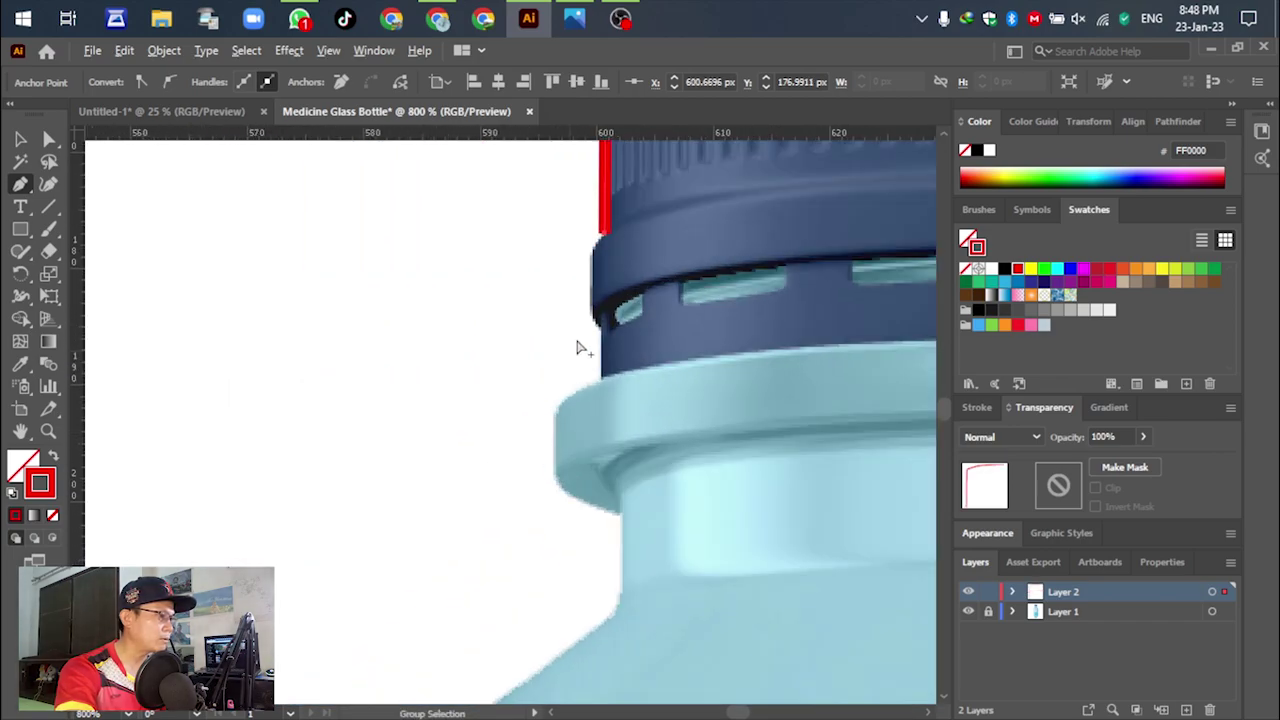
{"action": "scroll", "coordinate": [652, 188], "scroll_direction": "up", "scroll_amount": 2}
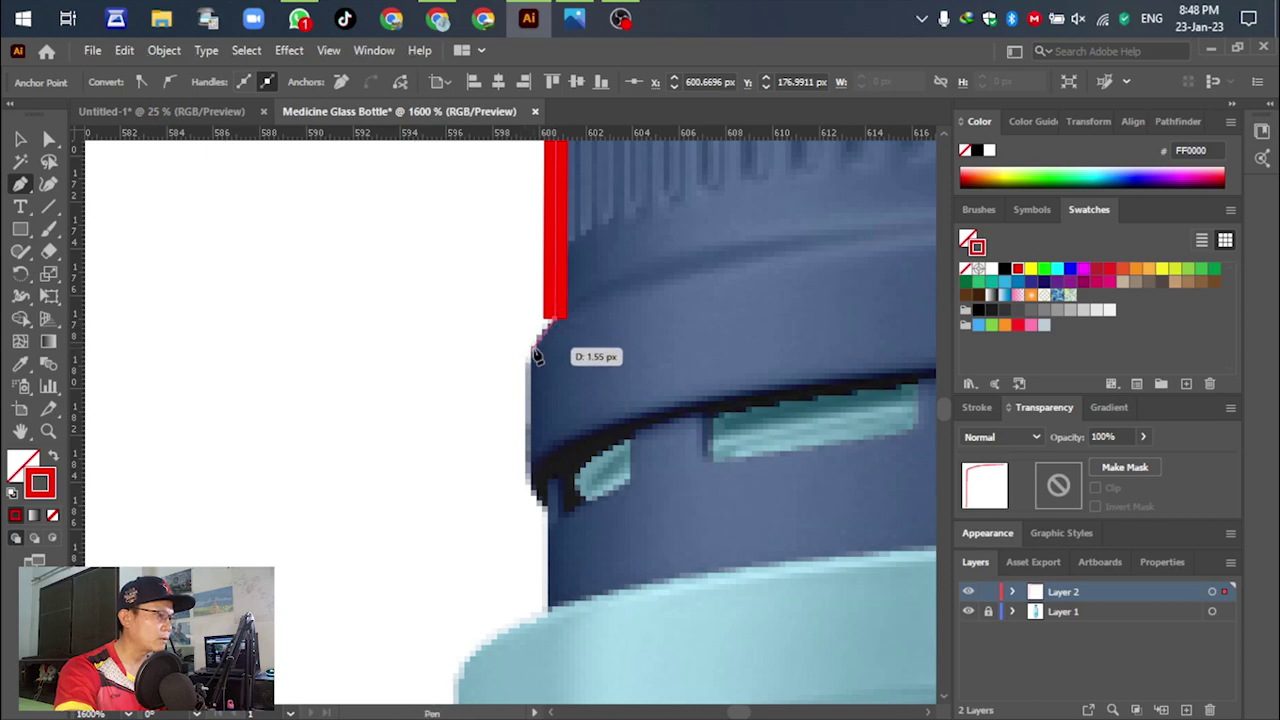
{"action": "left_click", "coordinate": [533, 345]}
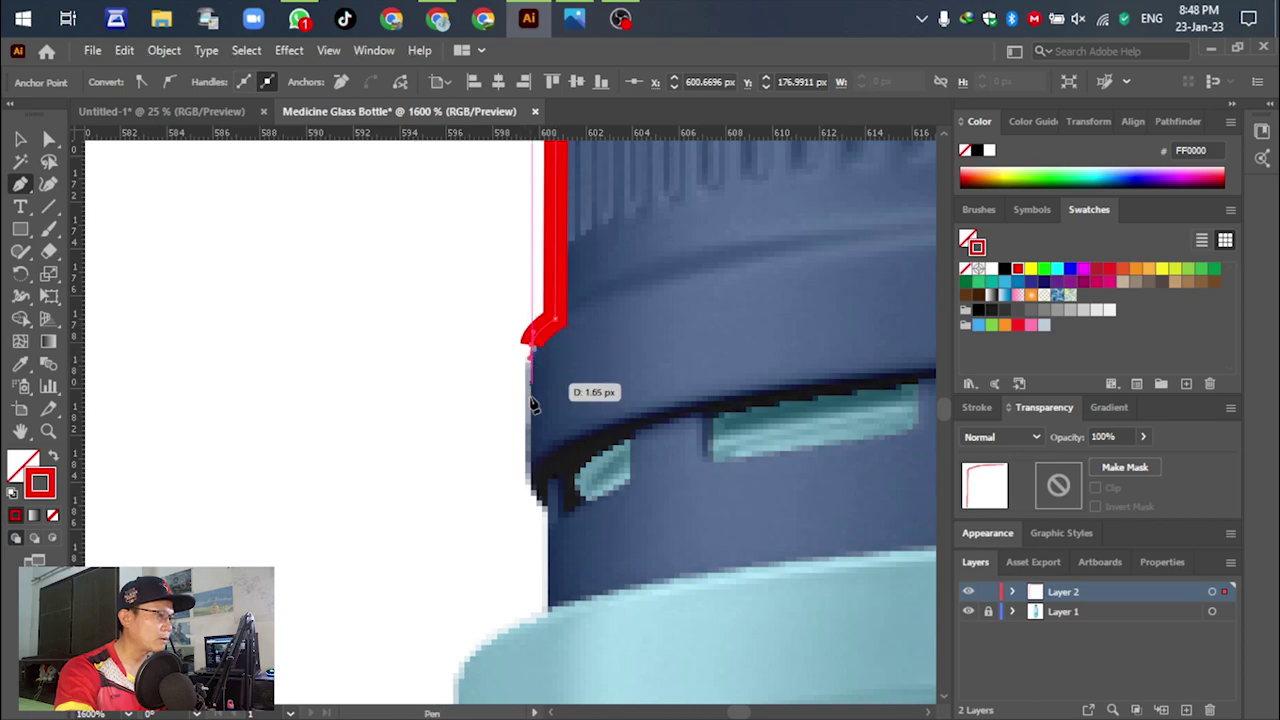
{"action": "left_click", "coordinate": [528, 472]}
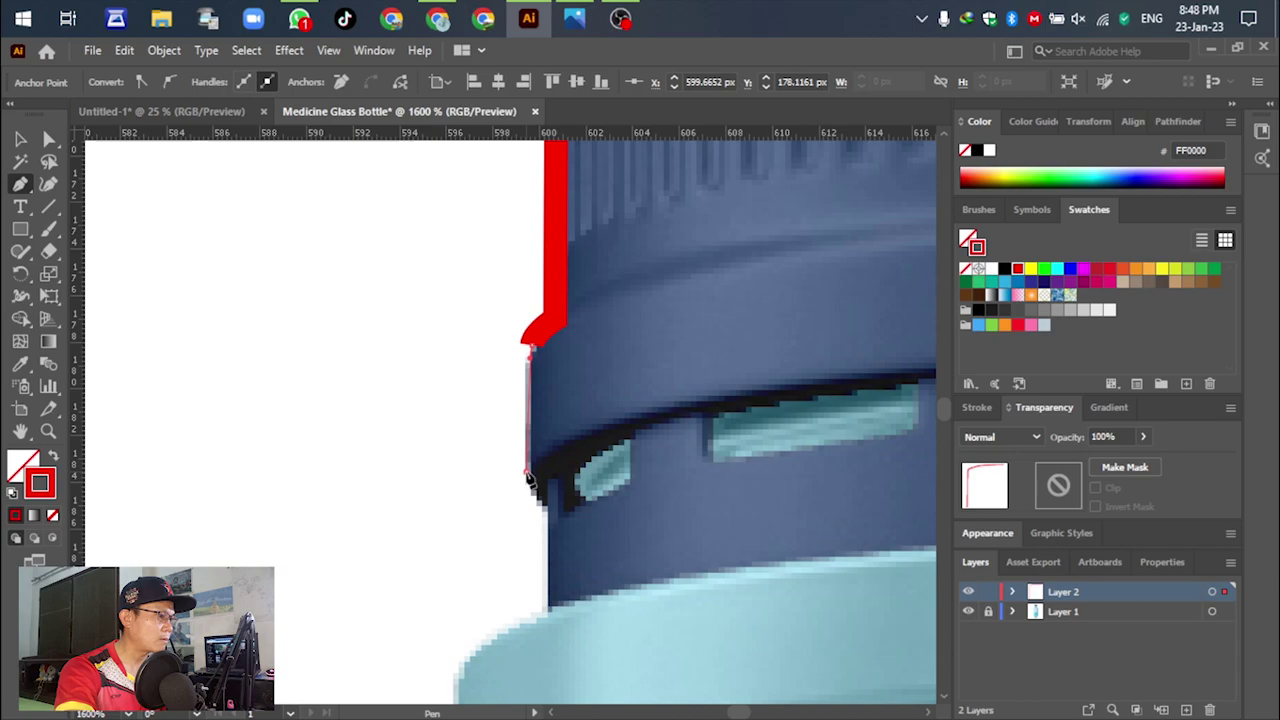
{"action": "left_click", "coordinate": [538, 502]}
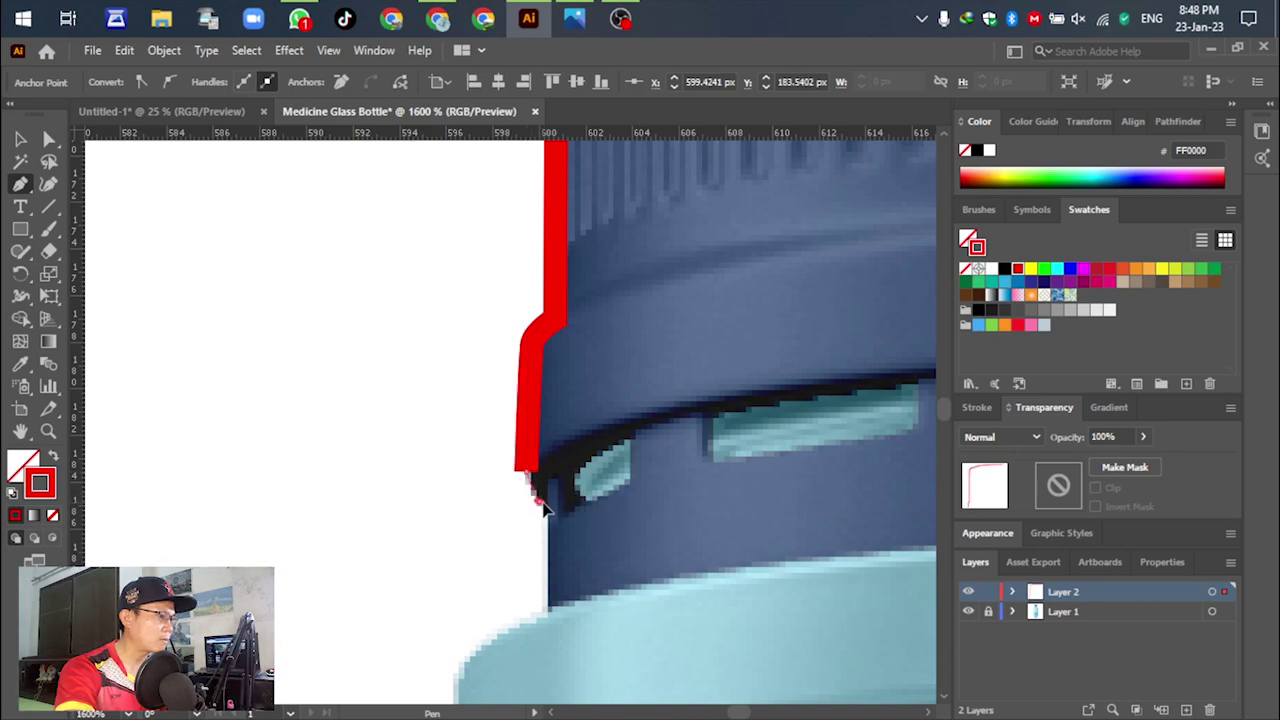
{"action": "scroll", "coordinate": [548, 515], "scroll_direction": "down", "scroll_amount": 2}
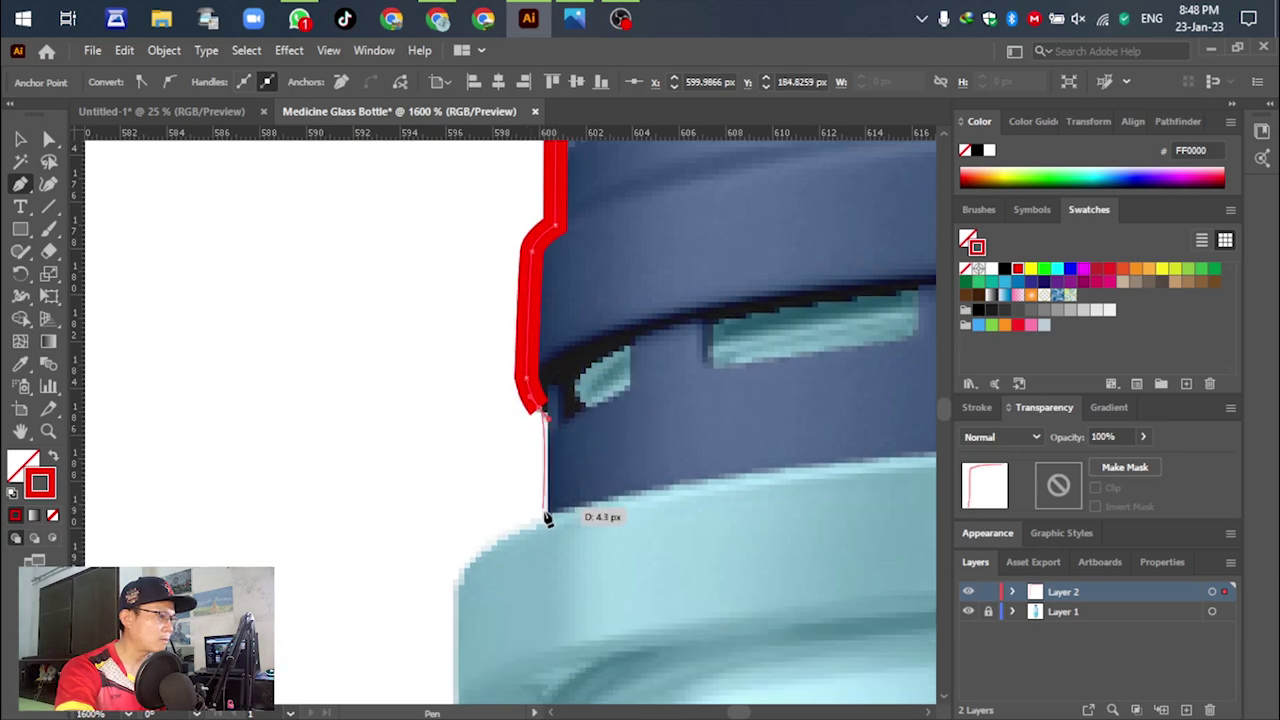
{"action": "left_click", "coordinate": [547, 514]}
{"action": "scroll", "coordinate": [560, 492], "scroll_direction": "down", "scroll_amount": 2}
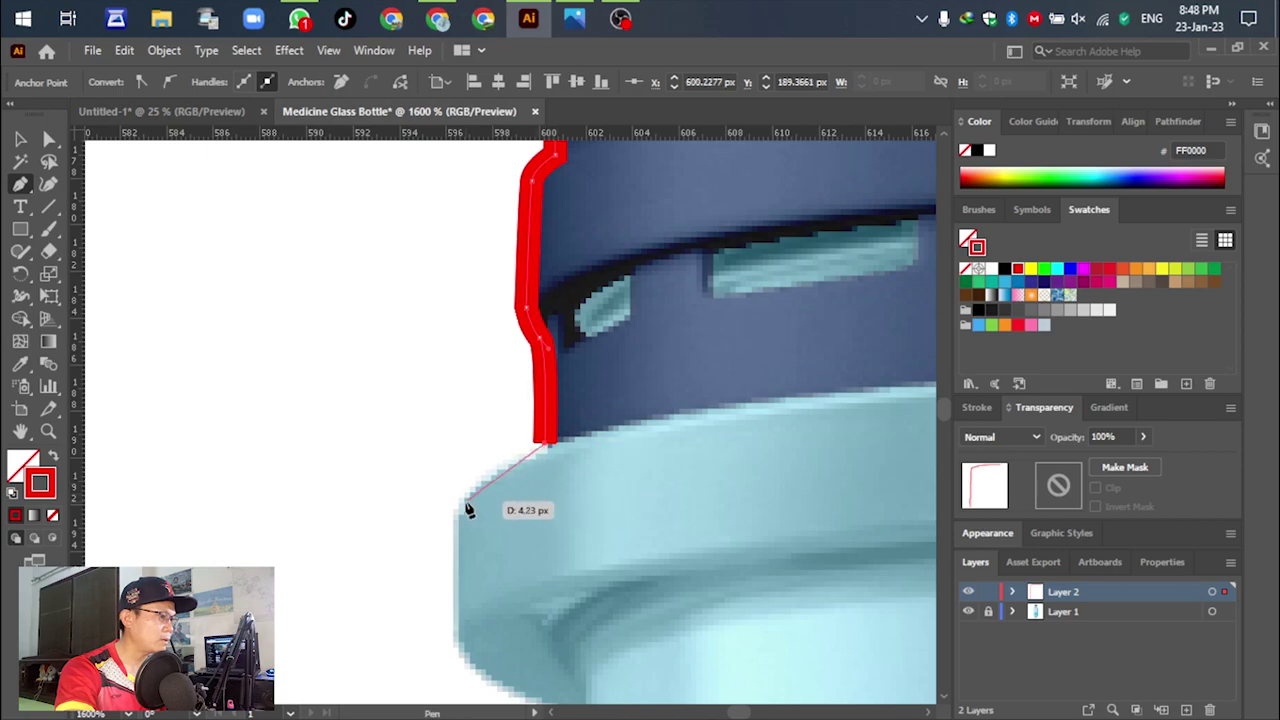
Continue the trace down the bottle's edge and around the curved ledge to a short vertical part
{"action": "left_click", "coordinate": [463, 494]}
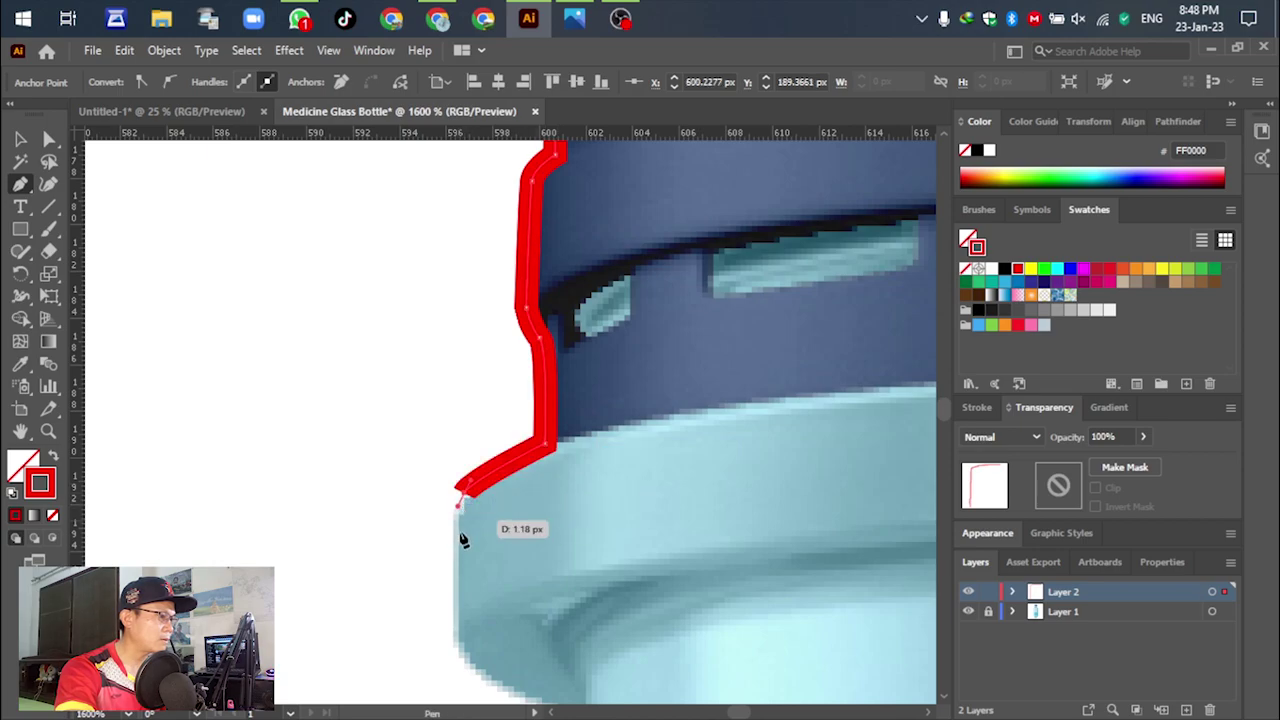
{"action": "left_click", "coordinate": [453, 637]}
{"action": "scroll", "coordinate": [466, 400], "scroll_direction": "down", "scroll_amount": 5}
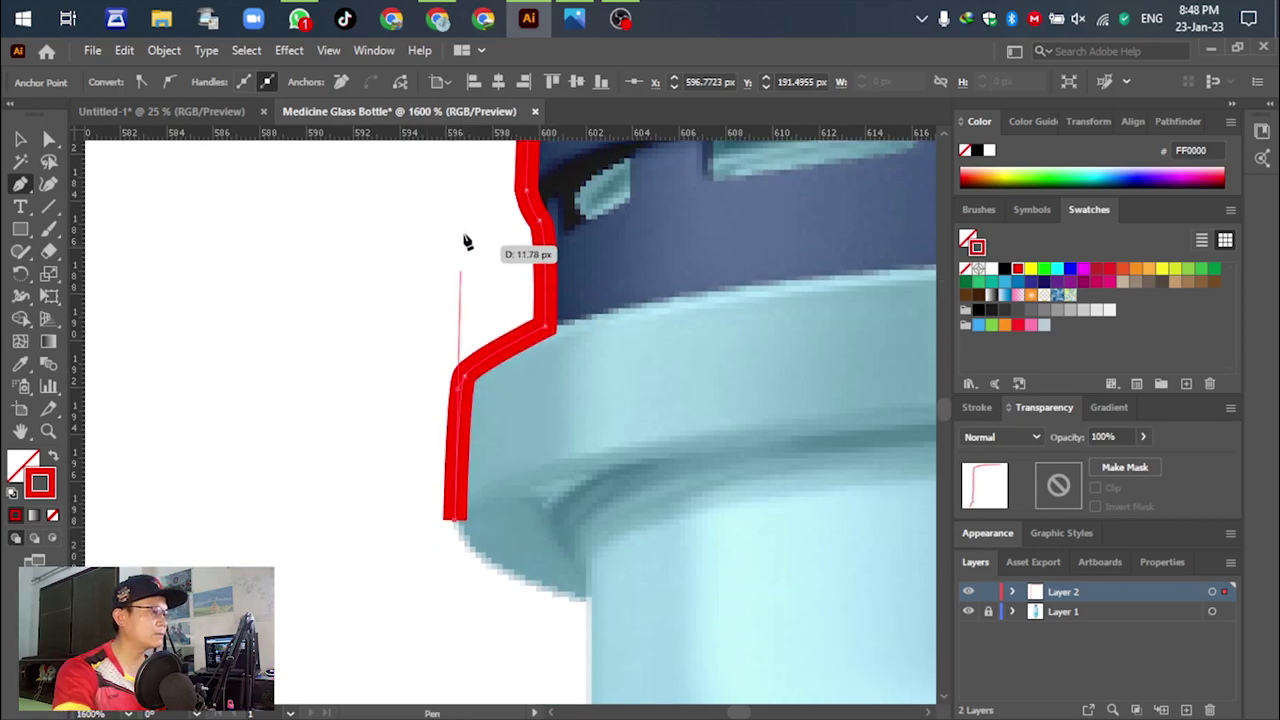
{"action": "left_click", "coordinate": [490, 478]}
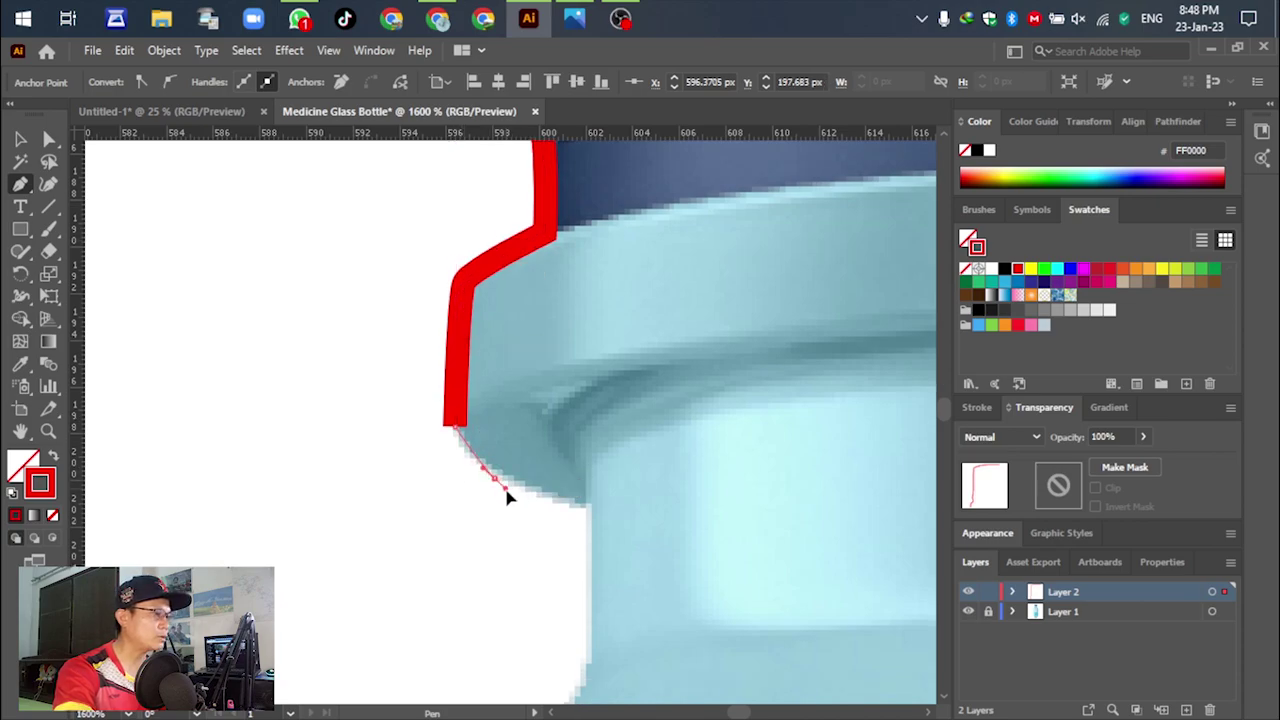
{"action": "left_click", "coordinate": [513, 493]}
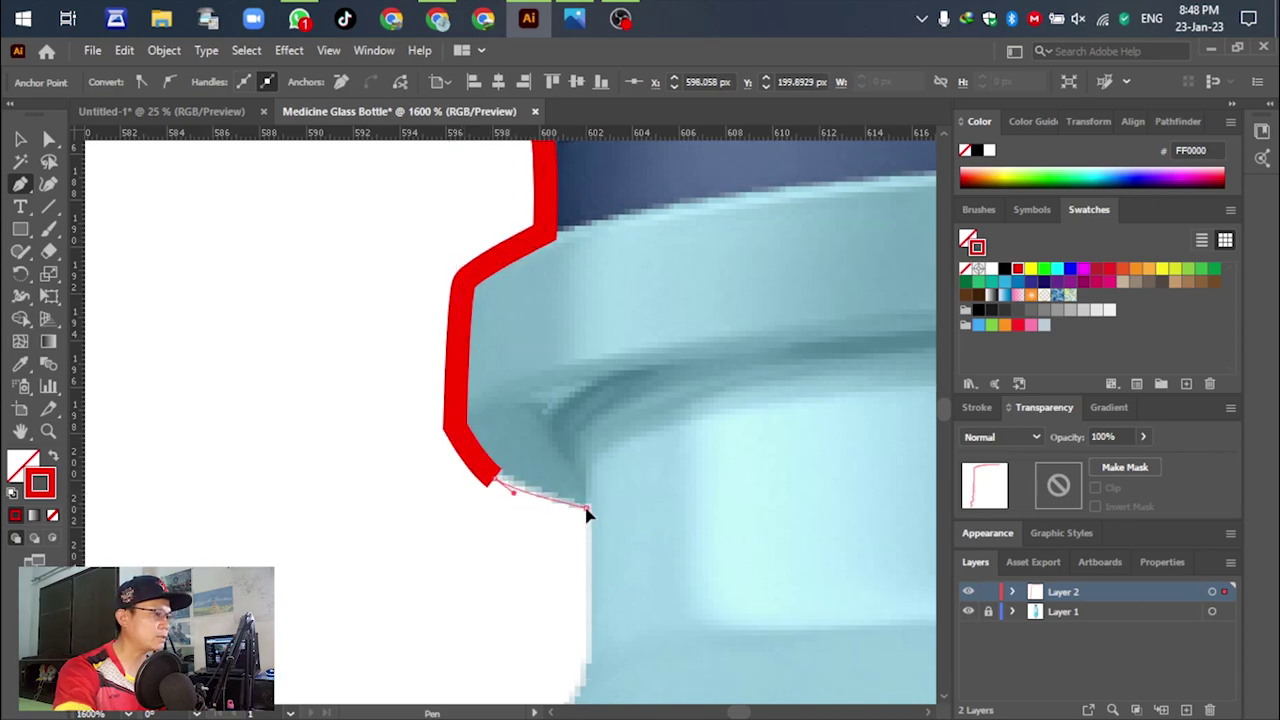
{"action": "left_click", "coordinate": [588, 510]}
{"action": "scroll", "coordinate": [590, 513], "scroll_direction": "down", "scroll_amount": 6}
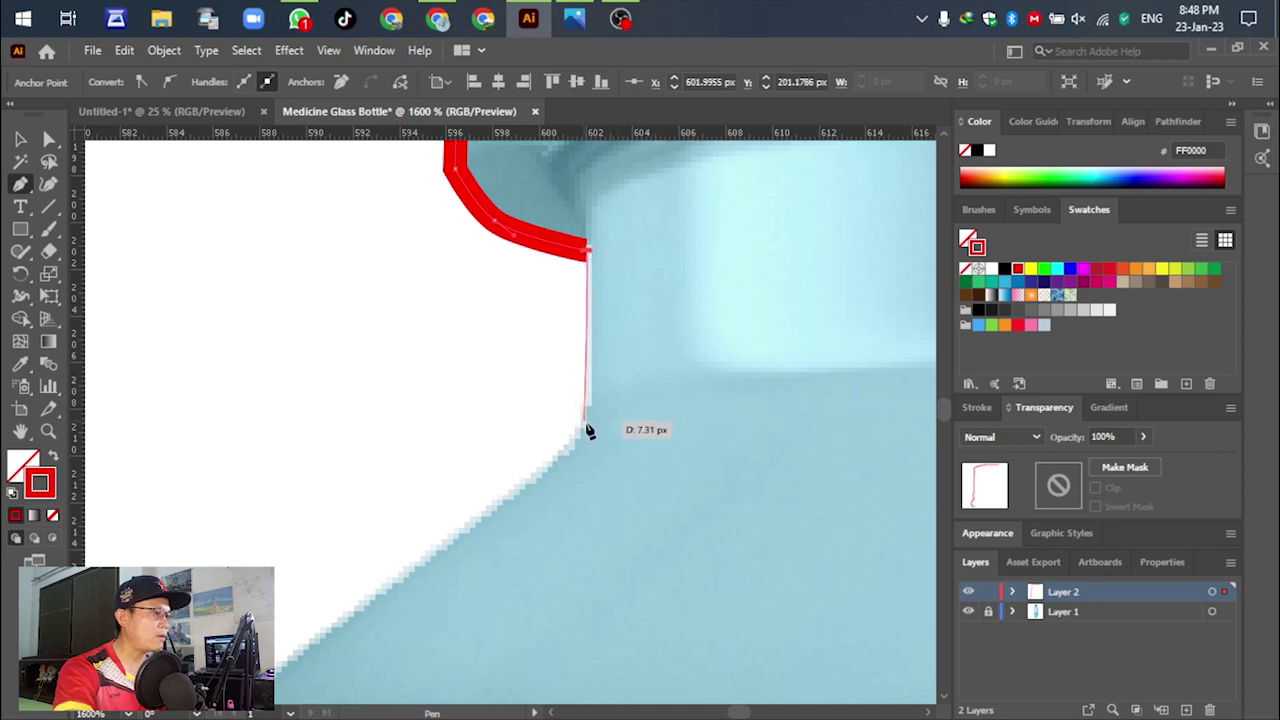
{"action": "left_click", "coordinate": [589, 422]}
{"action": "scroll", "coordinate": [640, 274], "scroll_direction": "down", "scroll_amount": 3}
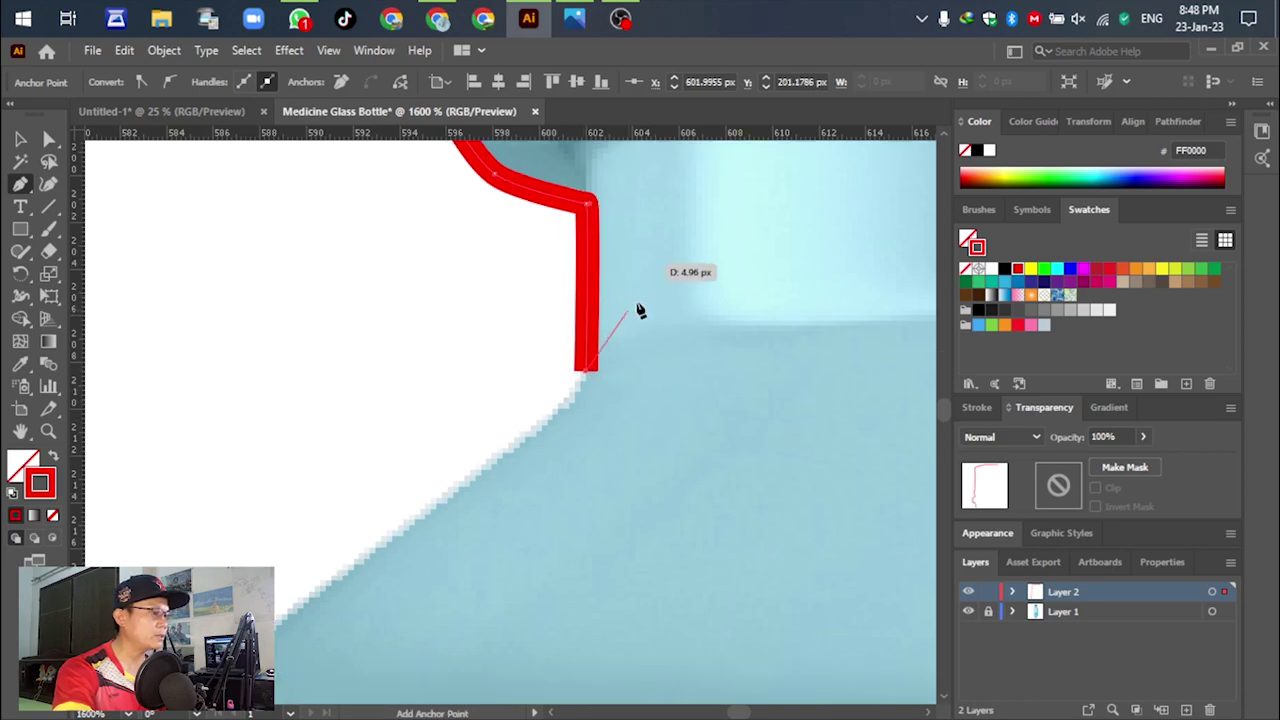
{"action": "scroll", "coordinate": [790, 290], "scroll_direction": "down", "scroll_amount": 2}
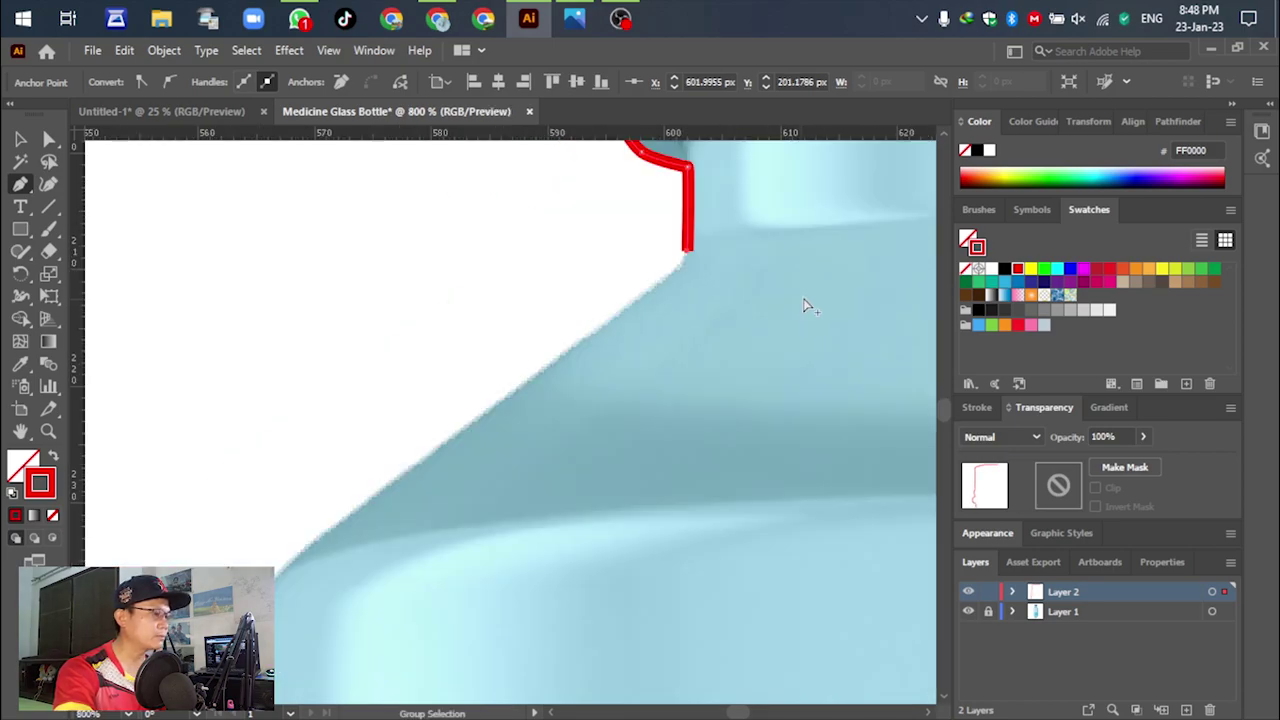
Extend the trace down the sloped shoulder, curving around its rounded corner onto the side
{"action": "left_click", "coordinate": [300, 552]}
{"action": "scroll", "coordinate": [300, 555], "scroll_direction": "down", "scroll_amount": 2}
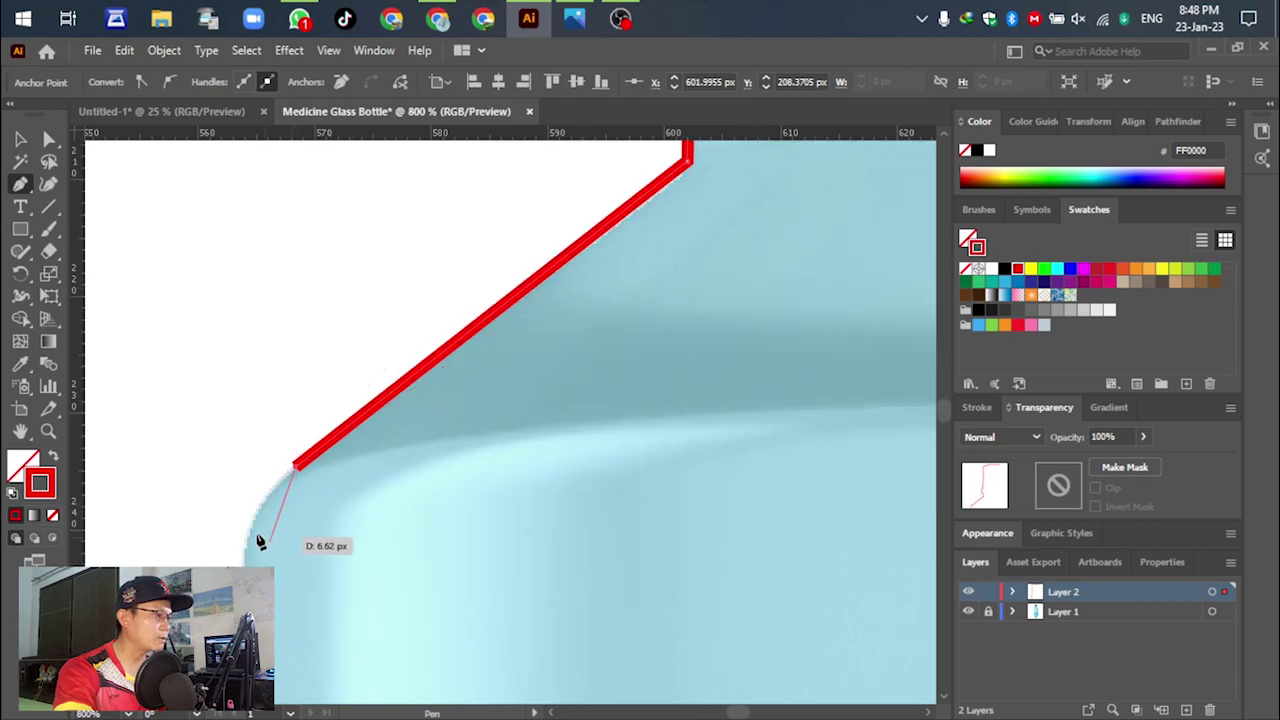
{"action": "left_click_drag", "start_coordinate": [248, 529], "coordinate": [243, 565]}
{"action": "scroll", "coordinate": [409, 306], "scroll_direction": "down", "scroll_amount": 5}
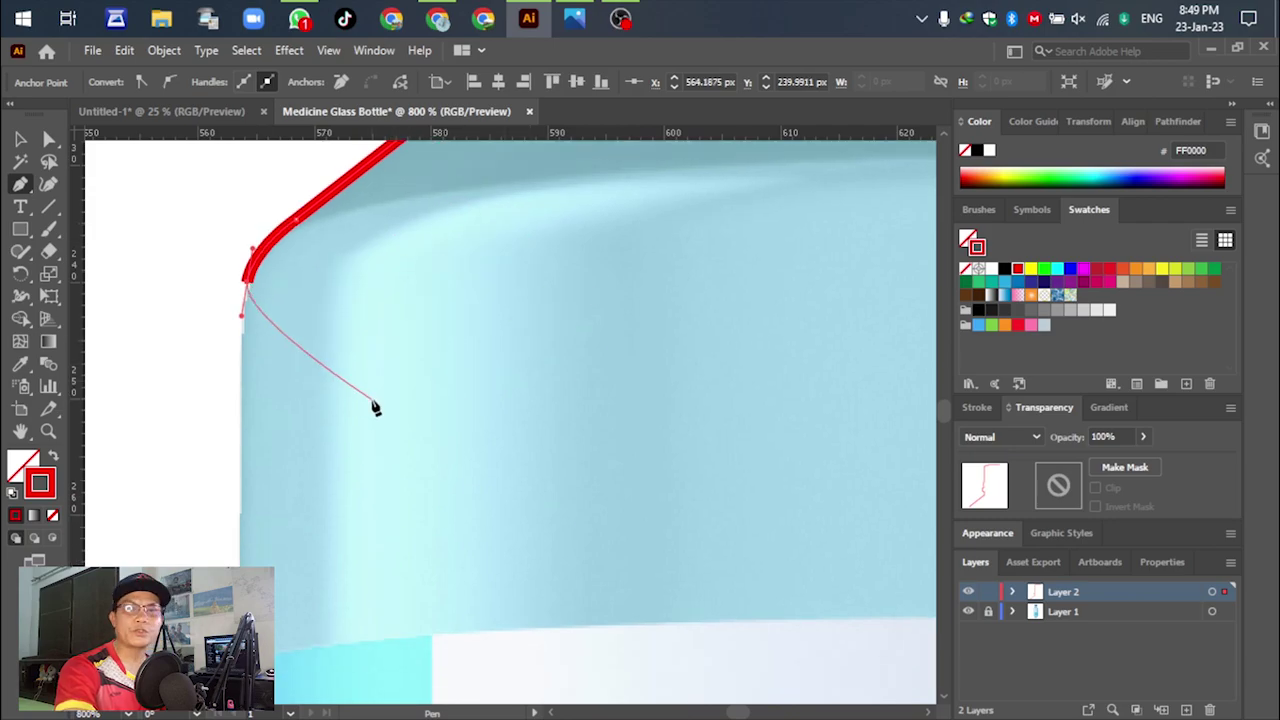
{"action": "scroll", "coordinate": [400, 386], "scroll_direction": "down", "scroll_amount": 2}
{"action": "scroll", "coordinate": [512, 357], "scroll_direction": "down", "scroll_amount": 2}
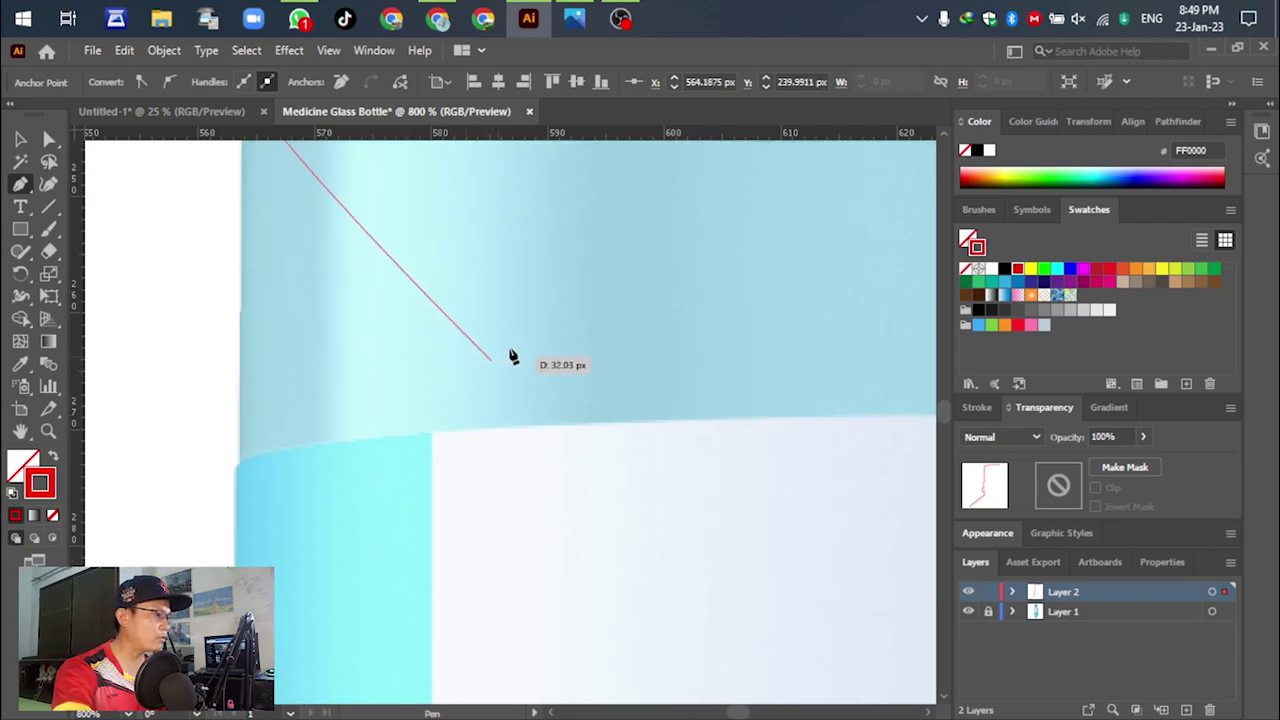
{"action": "scroll", "coordinate": [500, 320], "scroll_direction": "down", "scroll_amount": 4}
Curve the trace around the bottom corner, run it along the base to the centre guide, and zoom out
{"action": "scroll", "coordinate": [520, 460], "scroll_direction": "up", "scroll_amount": 1}
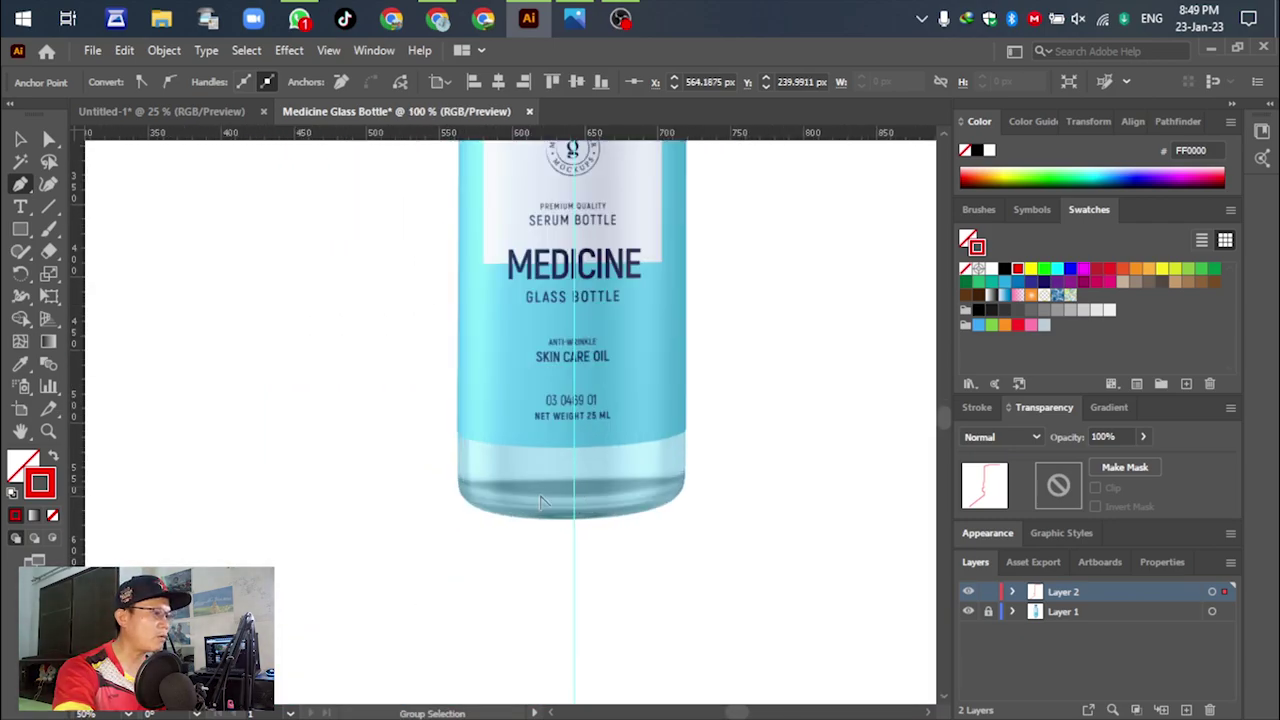
{"action": "scroll", "coordinate": [466, 490], "scroll_direction": "up", "scroll_amount": 2}
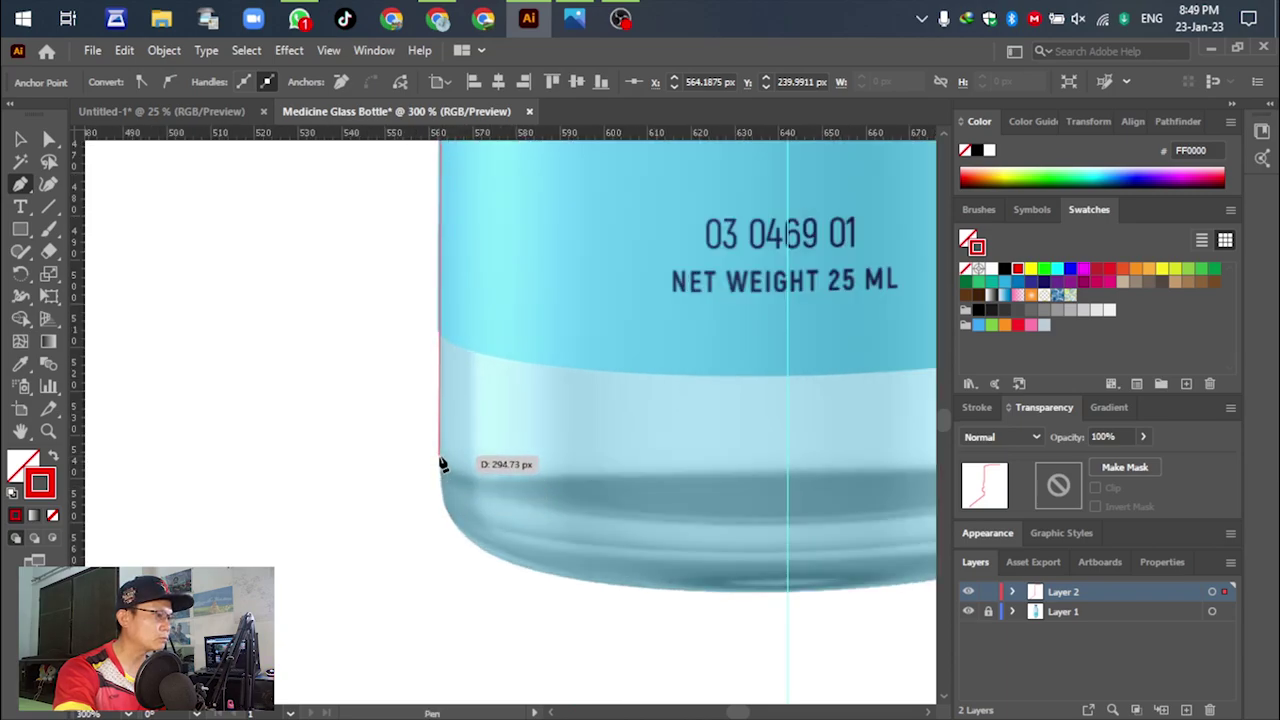
{"action": "left_click", "coordinate": [439, 458]}
{"action": "left_click_drag", "start_coordinate": [446, 524], "coordinate": [487, 562]}
{"action": "scroll", "coordinate": [443, 531], "scroll_direction": "down", "scroll_amount": 3}
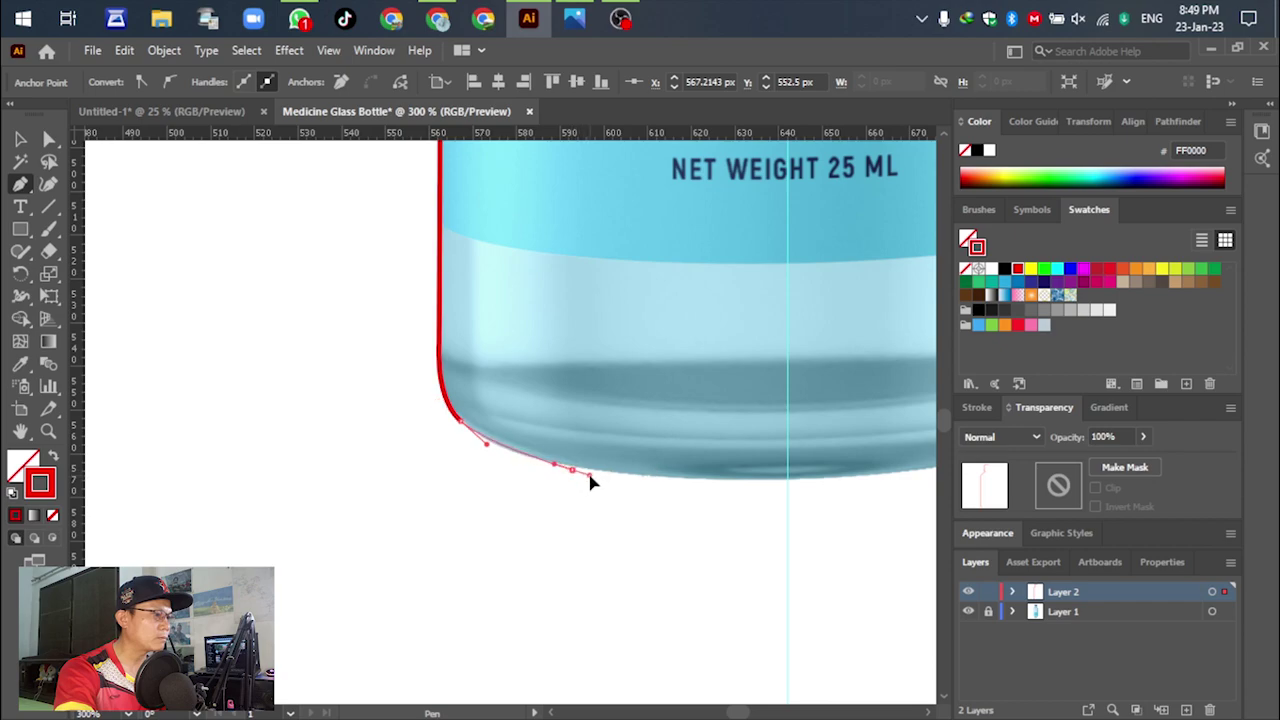
{"action": "left_click", "coordinate": [589, 474]}
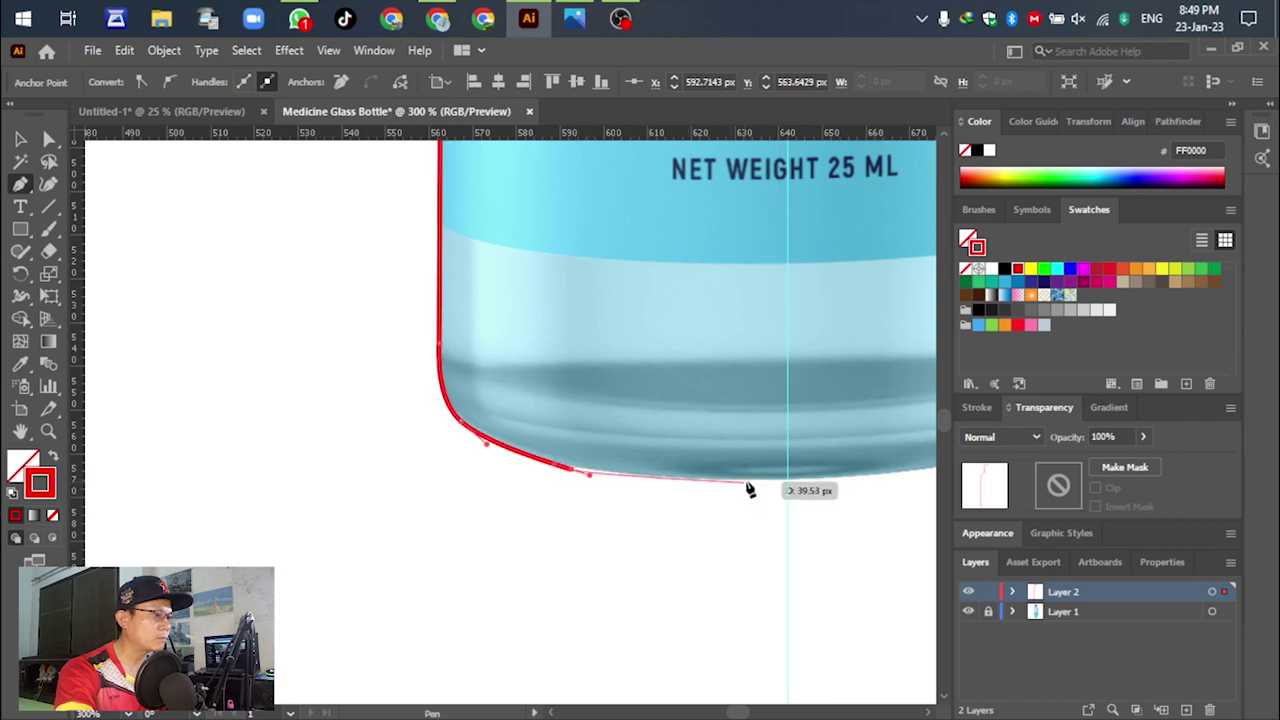
{"action": "left_click", "coordinate": [781, 481]}
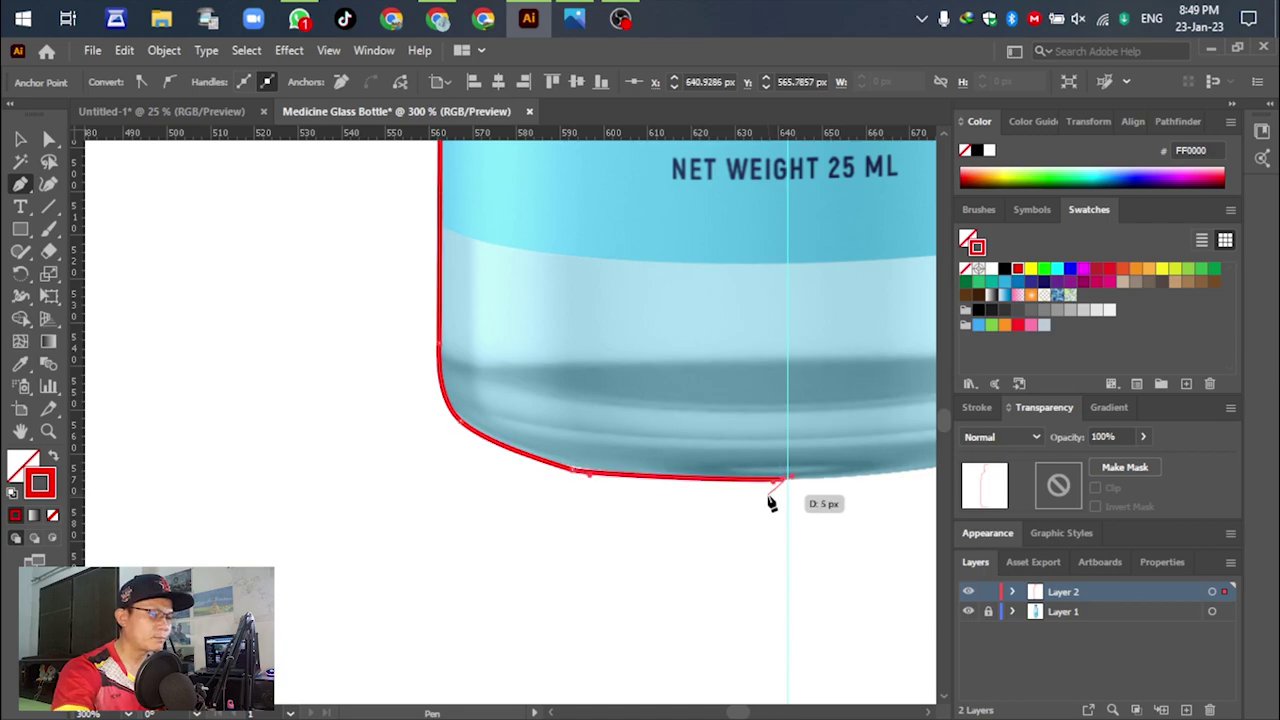
{"action": "key", "text": "ctrl+minus"}
{"action": "key", "text": "ctrl+minus"}
{"action": "key", "text": "ctrl+minus"}
{"action": "key", "text": "ctrl+minus"}
{"action": "key", "text": "ctrl+minus"}
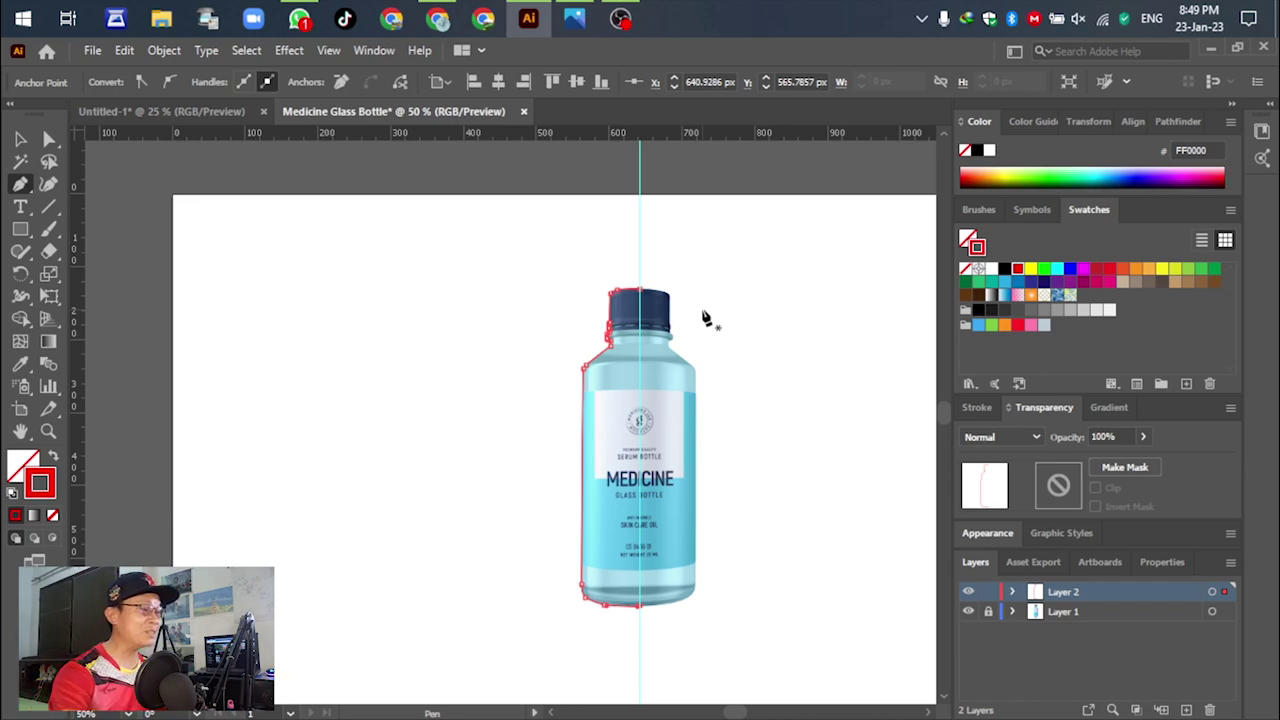
{"action": "scroll", "coordinate": [408, 271], "scroll_direction": "down", "scroll_amount": 2}
{"action": "scroll", "coordinate": [425, 250], "scroll_direction": "up", "scroll_amount": 3}
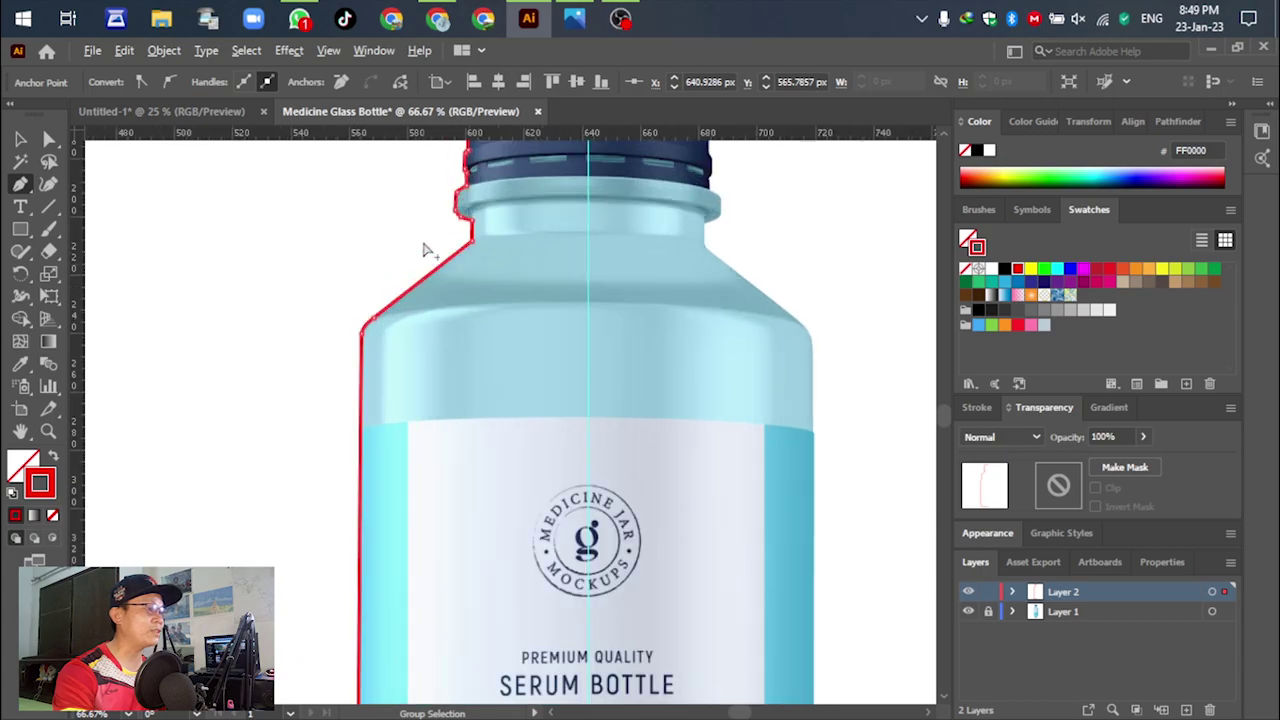
{"action": "scroll", "coordinate": [425, 250], "scroll_direction": "up", "scroll_amount": 6}
{"action": "scroll", "coordinate": [540, 540], "scroll_direction": "down", "scroll_amount": 1}
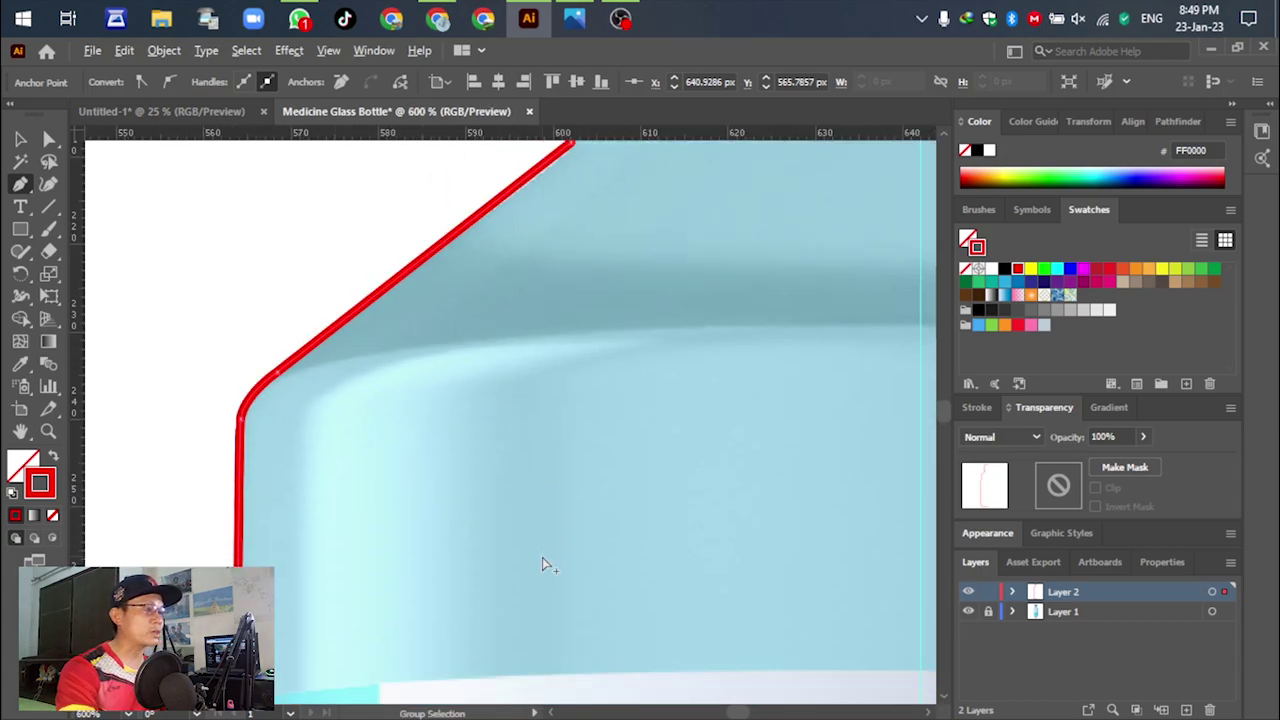
{"action": "scroll", "coordinate": [542, 565], "scroll_direction": "up", "scroll_amount": 2}
{"action": "scroll", "coordinate": [600, 528], "scroll_direction": "down", "scroll_amount": 7}
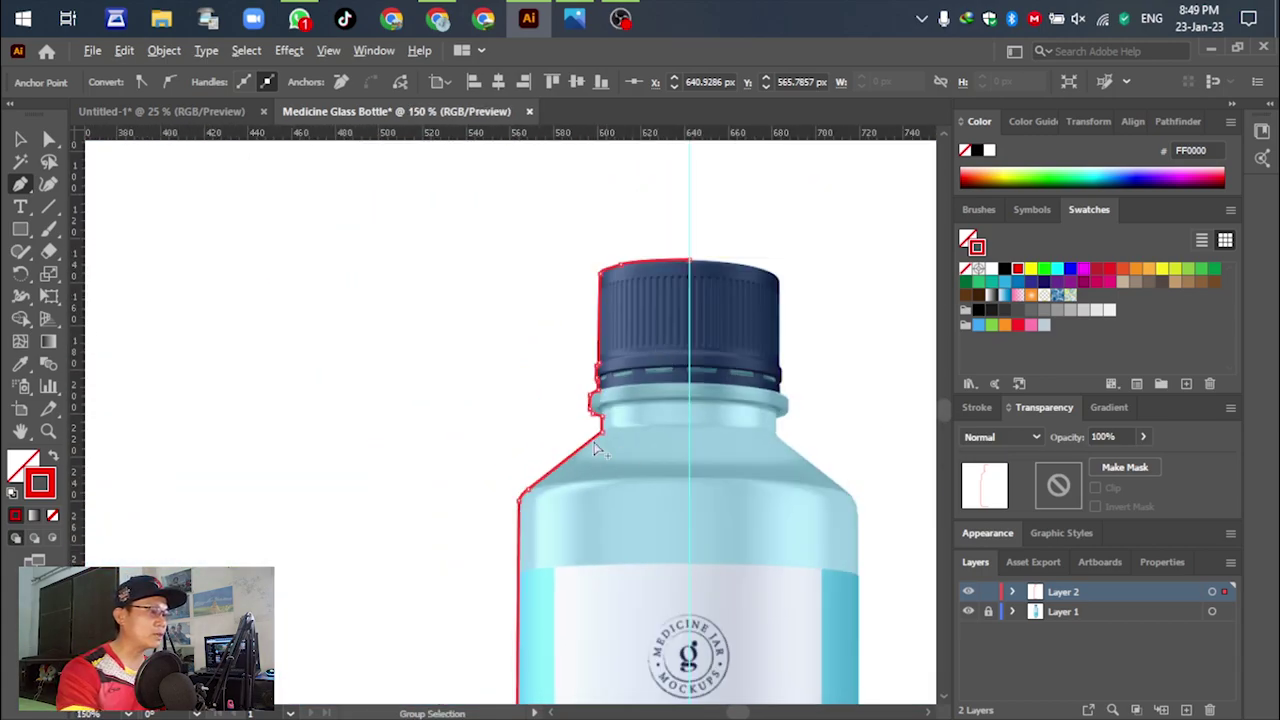
{"action": "scroll", "coordinate": [594, 449], "scroll_direction": "up", "scroll_amount": 7}
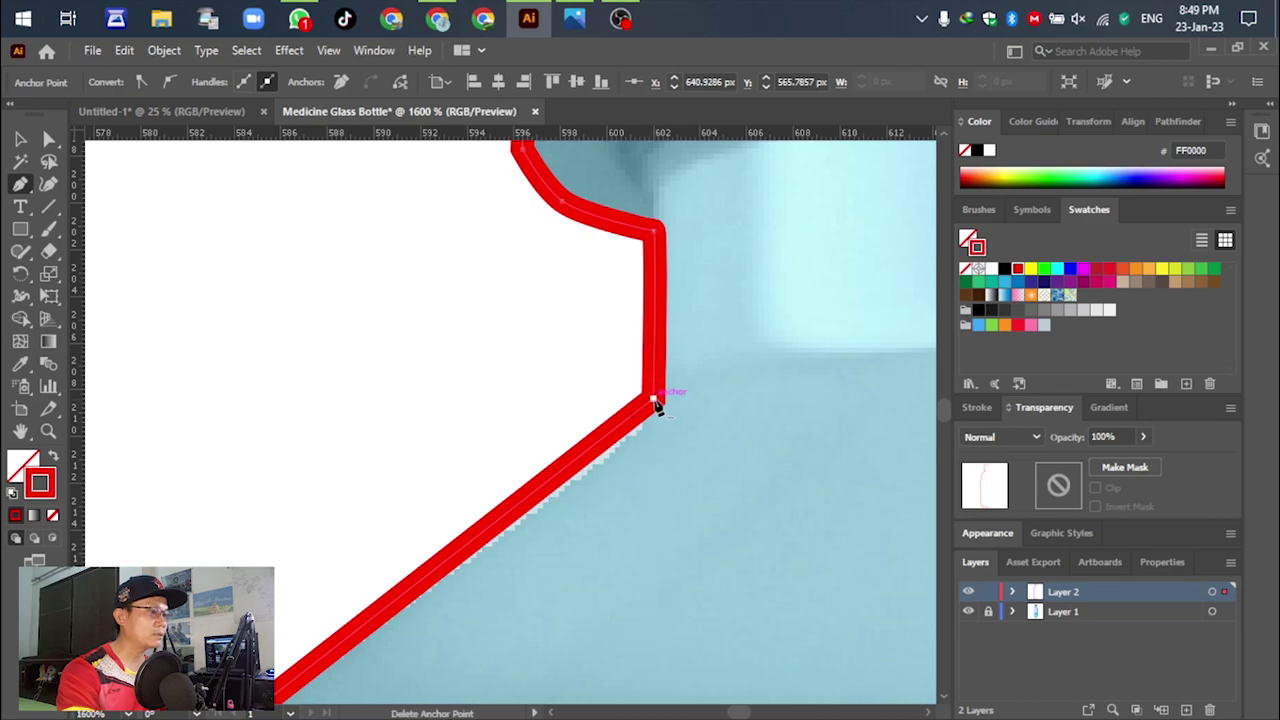
{"action": "left_click", "coordinate": [656, 403]}
{"action": "key", "text": "ctrl+z"}
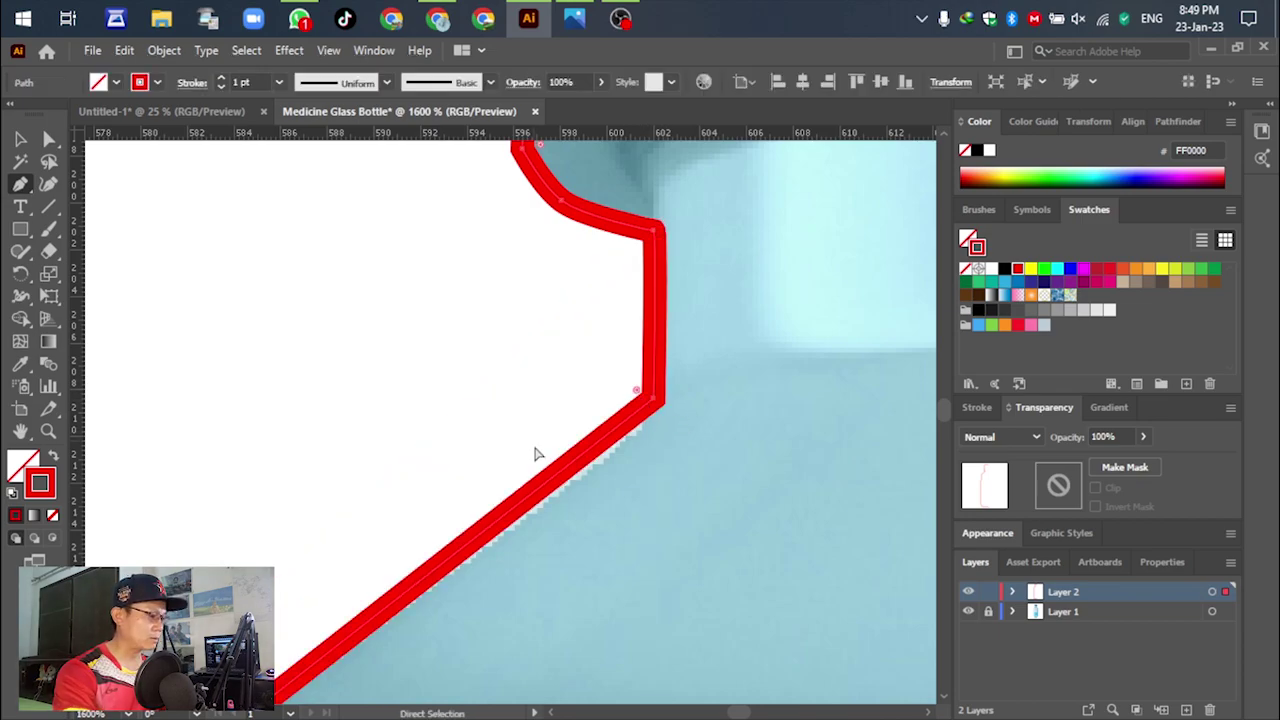
{"action": "scroll", "coordinate": [408, 214], "scroll_direction": "down", "scroll_amount": 4}
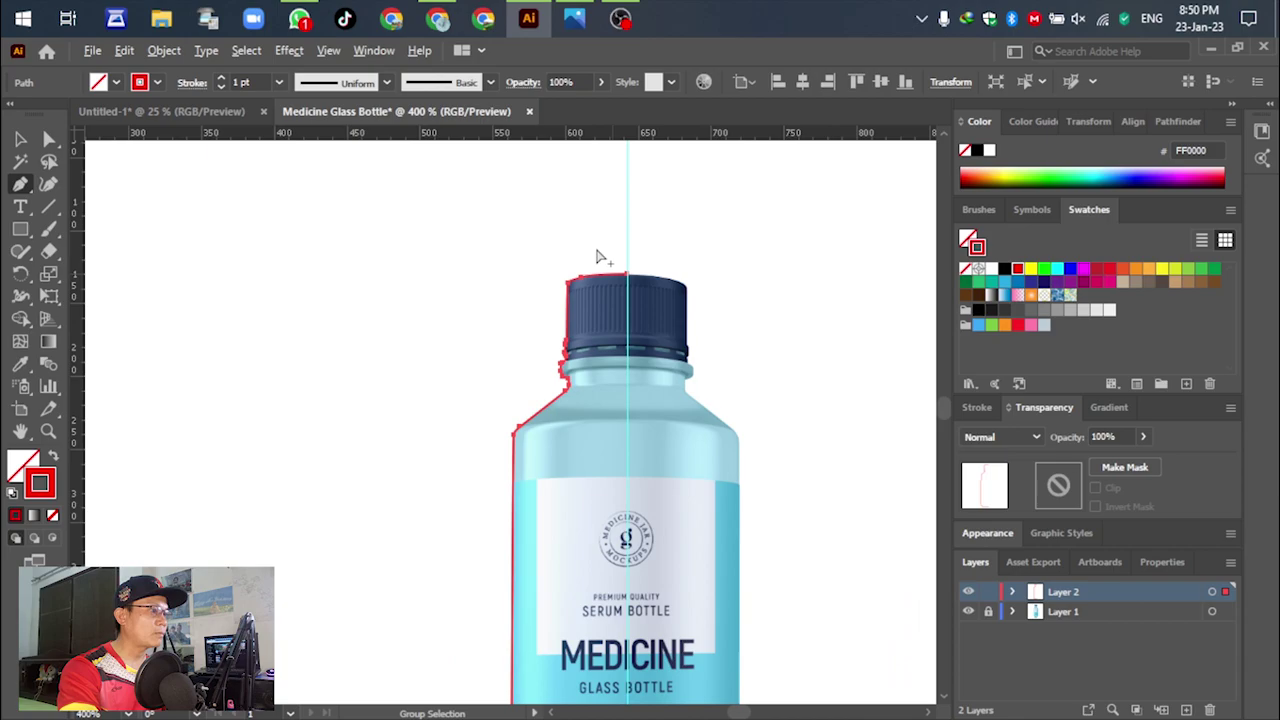
{"action": "scroll", "coordinate": [598, 258], "scroll_direction": "down", "scroll_amount": 8}
{"action": "scroll", "coordinate": [571, 277], "scroll_direction": "up", "scroll_amount": 3}
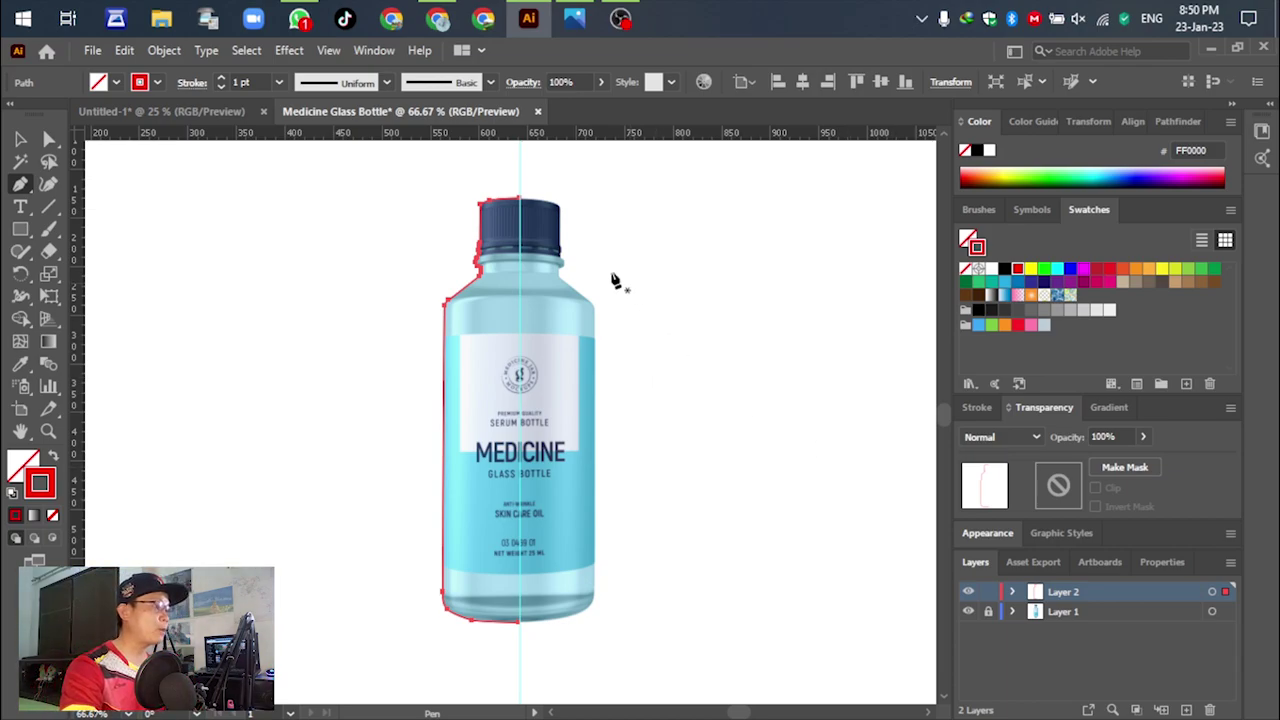
Apply a 3D Revolve effect to the traced half-outline, previewing a red 360° Plastic-shaded revolve
{"action": "key", "text": "ctrl"}
{"action": "left_click", "coordinate": [289, 50]}
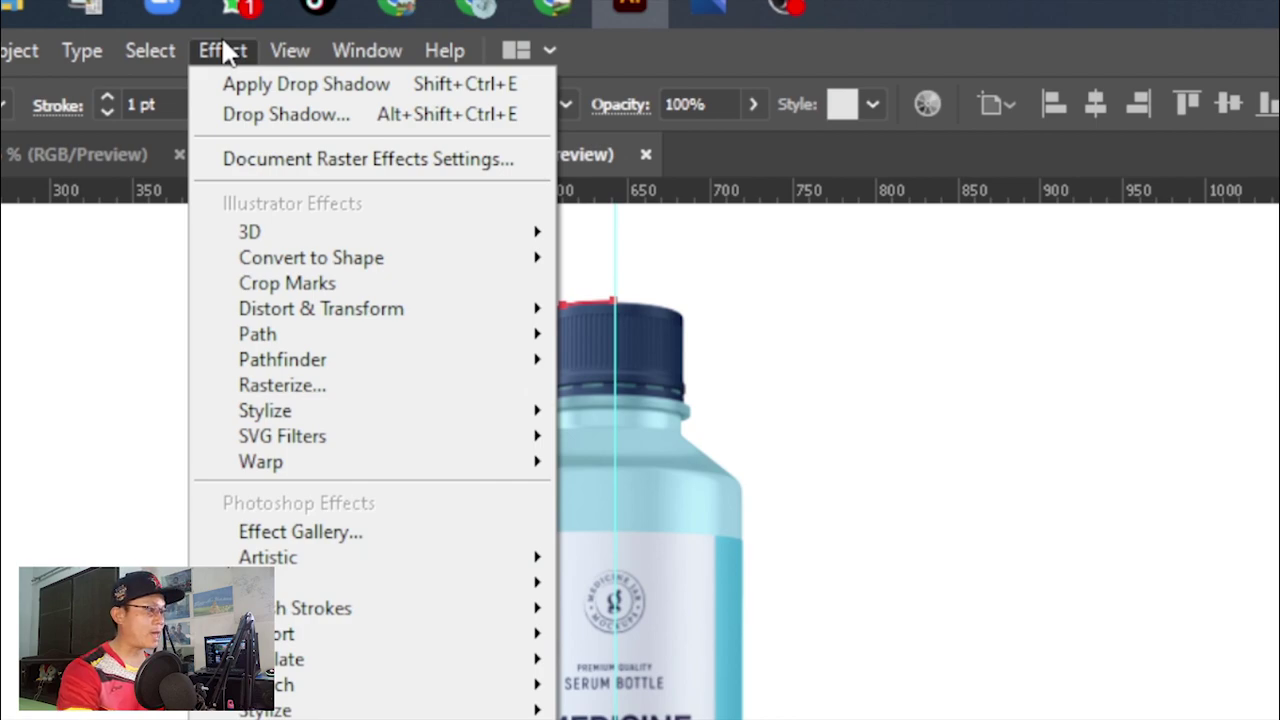
{"action": "mouse_move", "coordinate": [255, 234]}
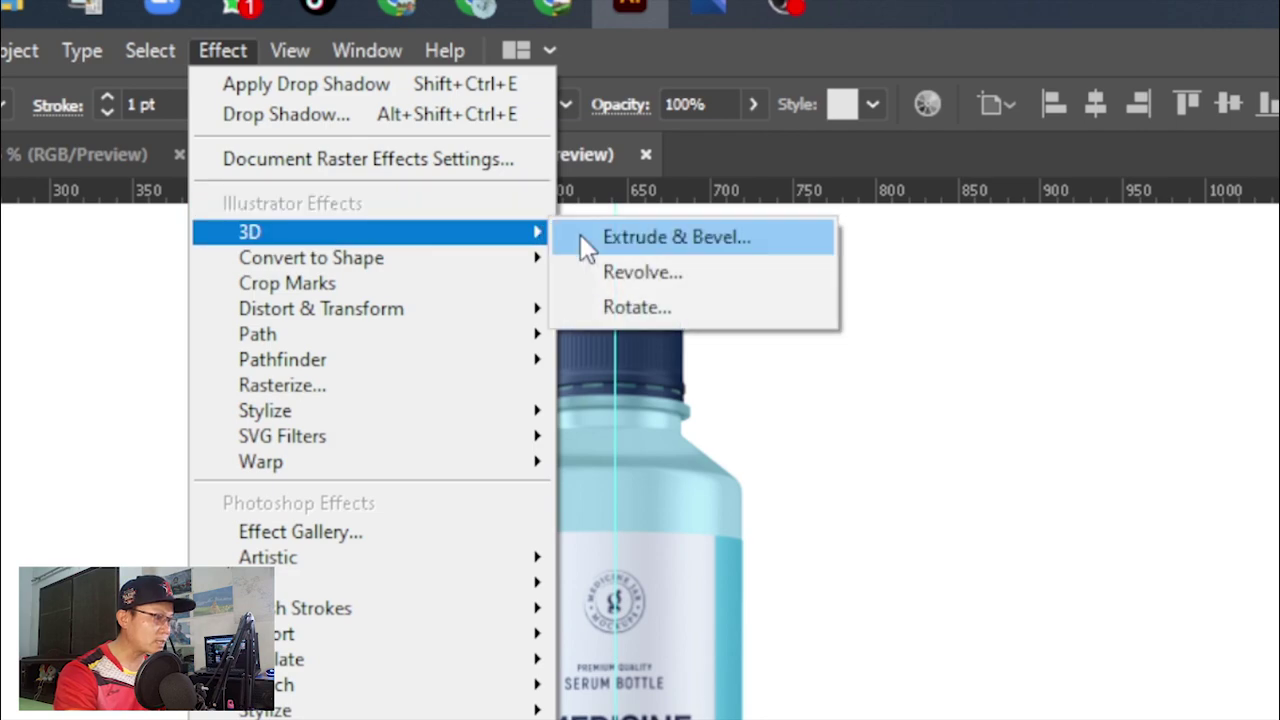
{"action": "left_click", "coordinate": [642, 272]}
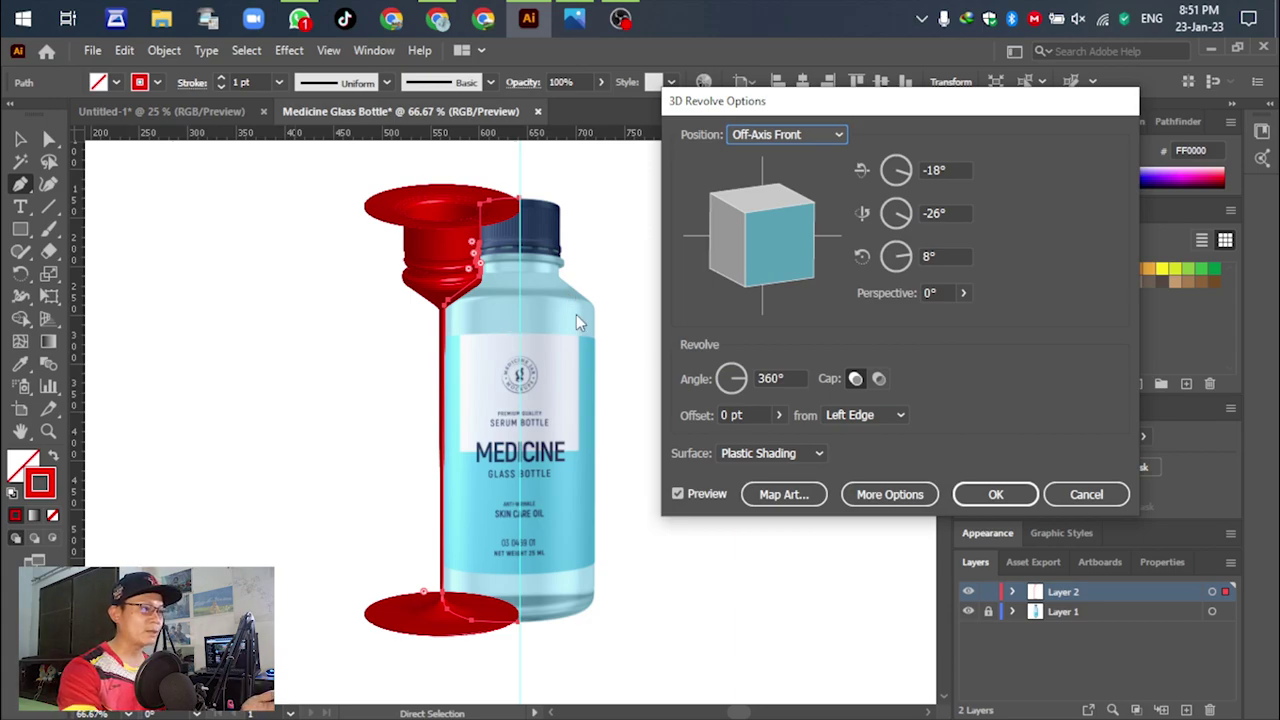
Set the revolve Offset to pivot from the Right Edge so the preview shows a solid bottle
{"action": "left_click_drag", "start_coordinate": [818, 101], "coordinate": [916, 74]}
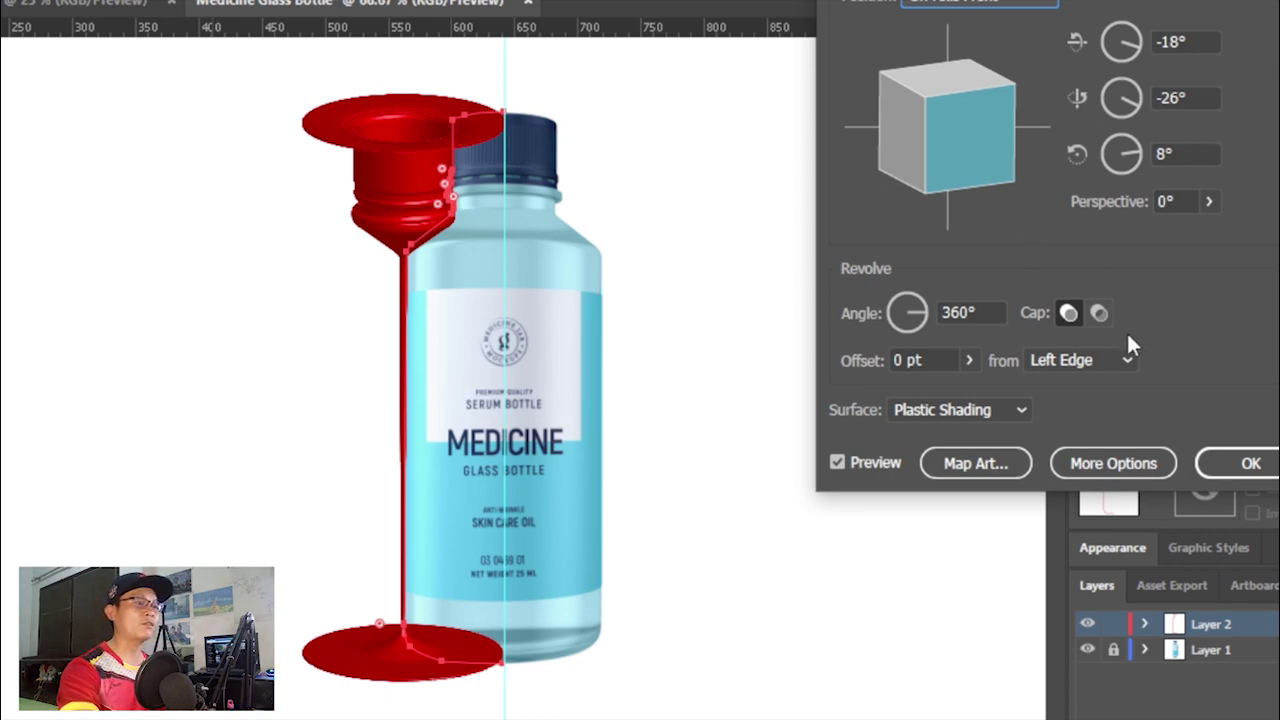
{"action": "left_click", "coordinate": [1128, 360]}
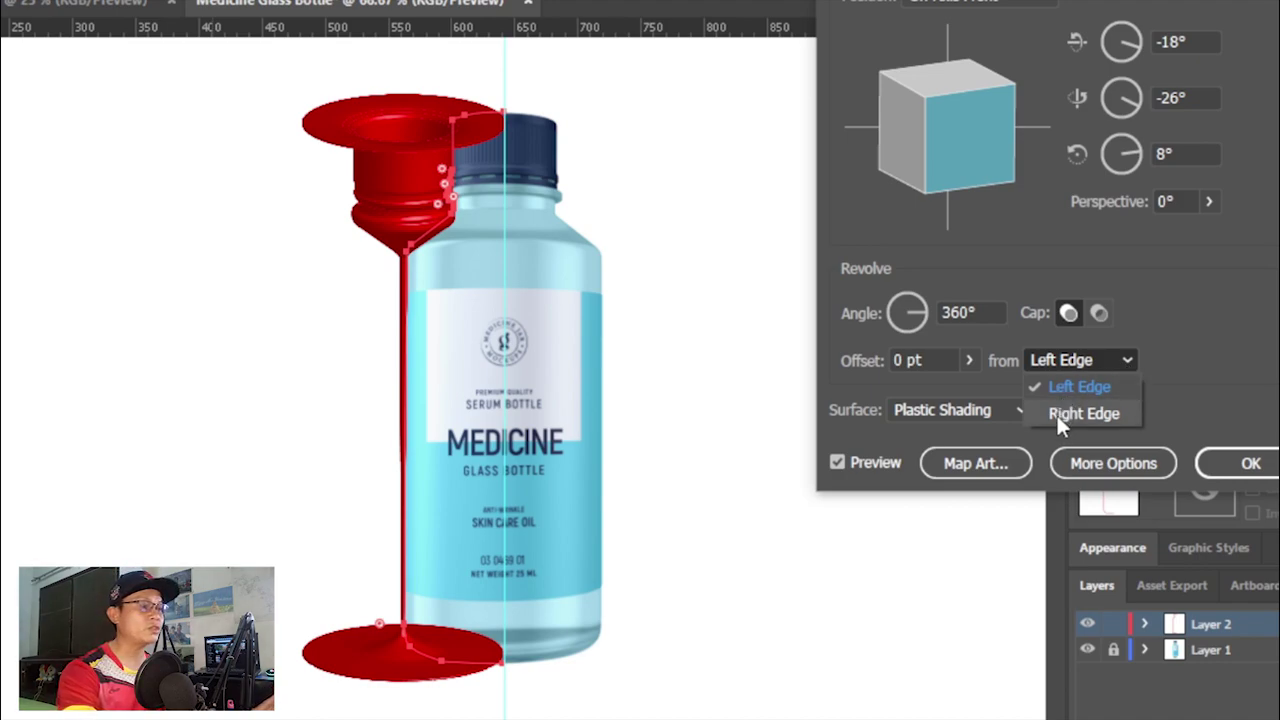
{"action": "key", "text": "Escape"}
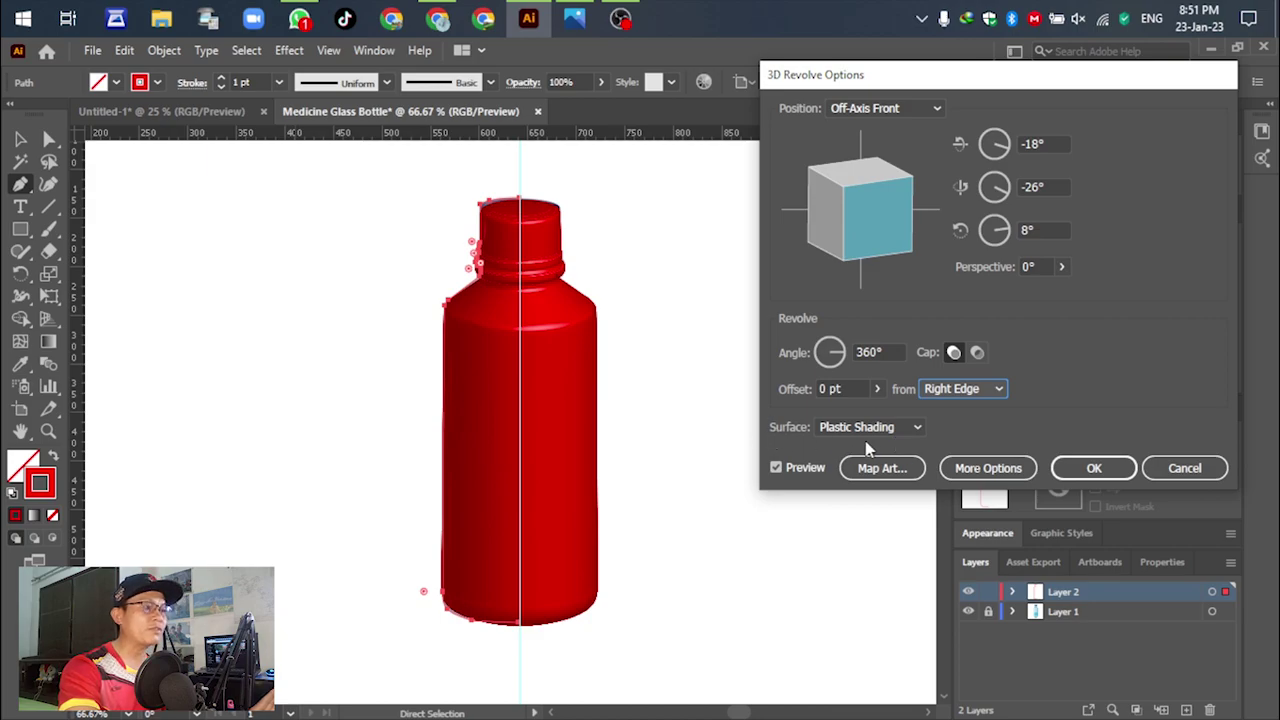
{"action": "left_click", "coordinate": [917, 430]}
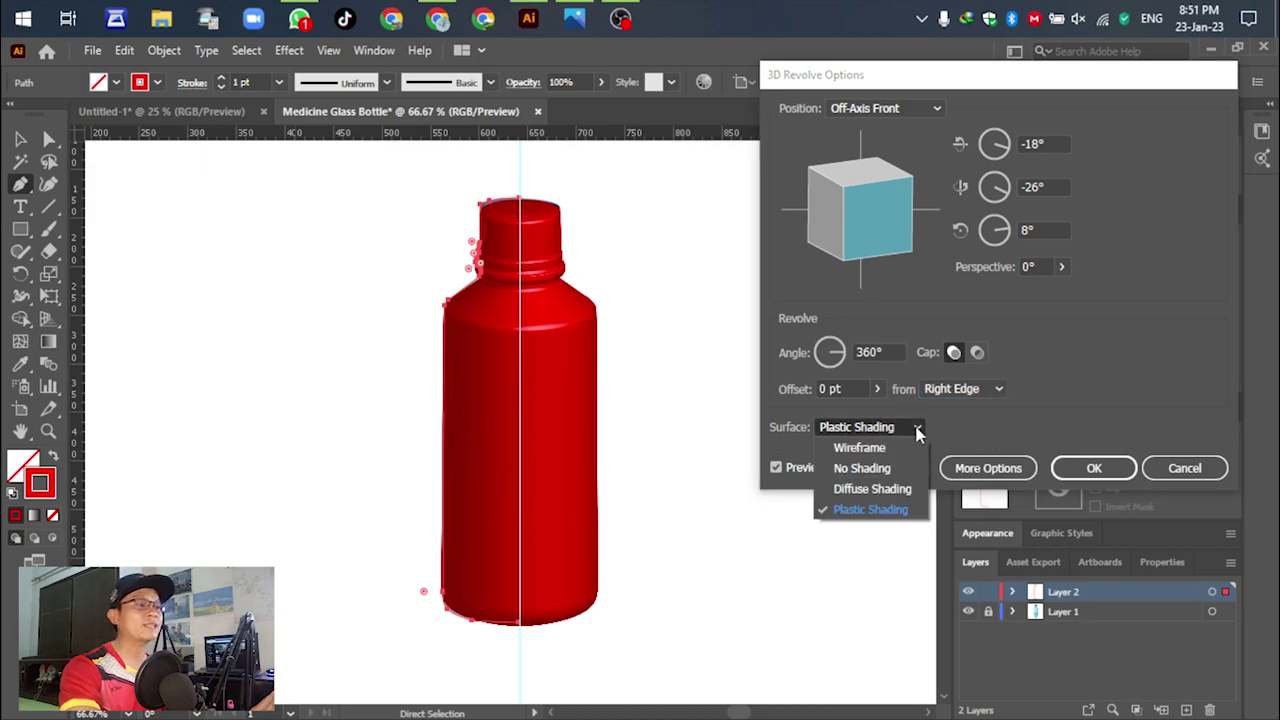
{"action": "left_click", "coordinate": [856, 490]}
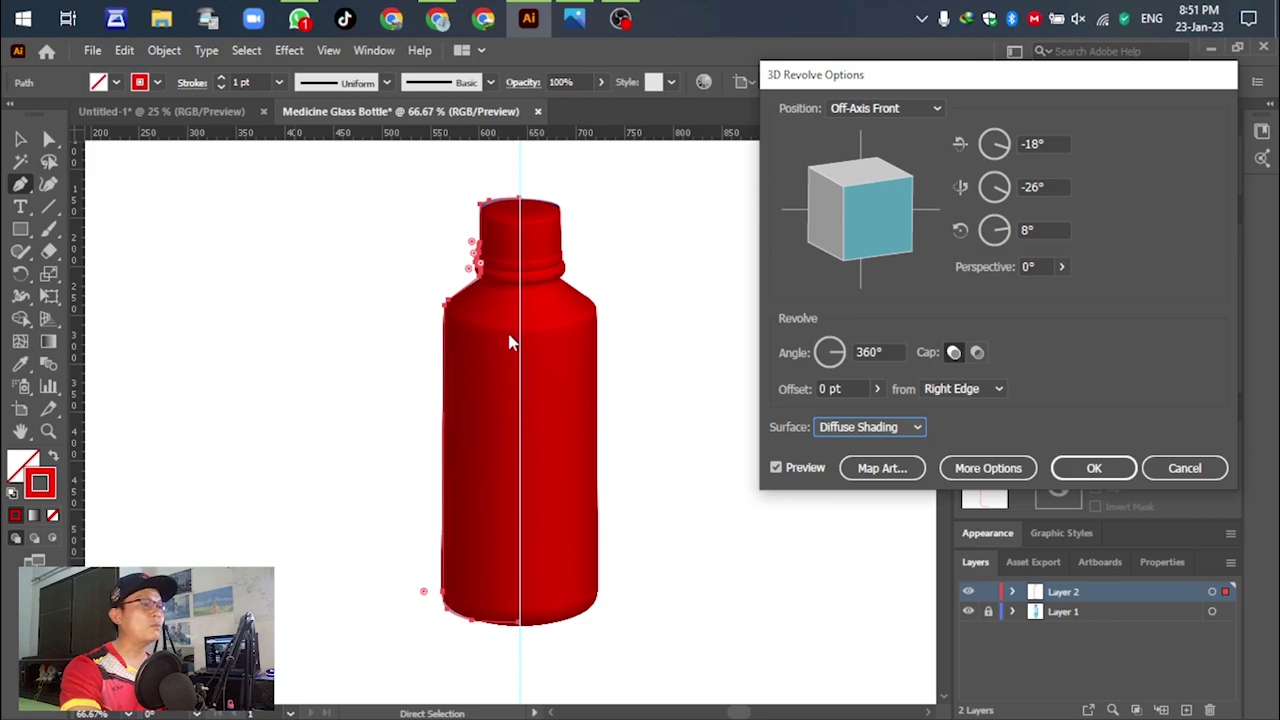
{"action": "left_click", "coordinate": [886, 428]}
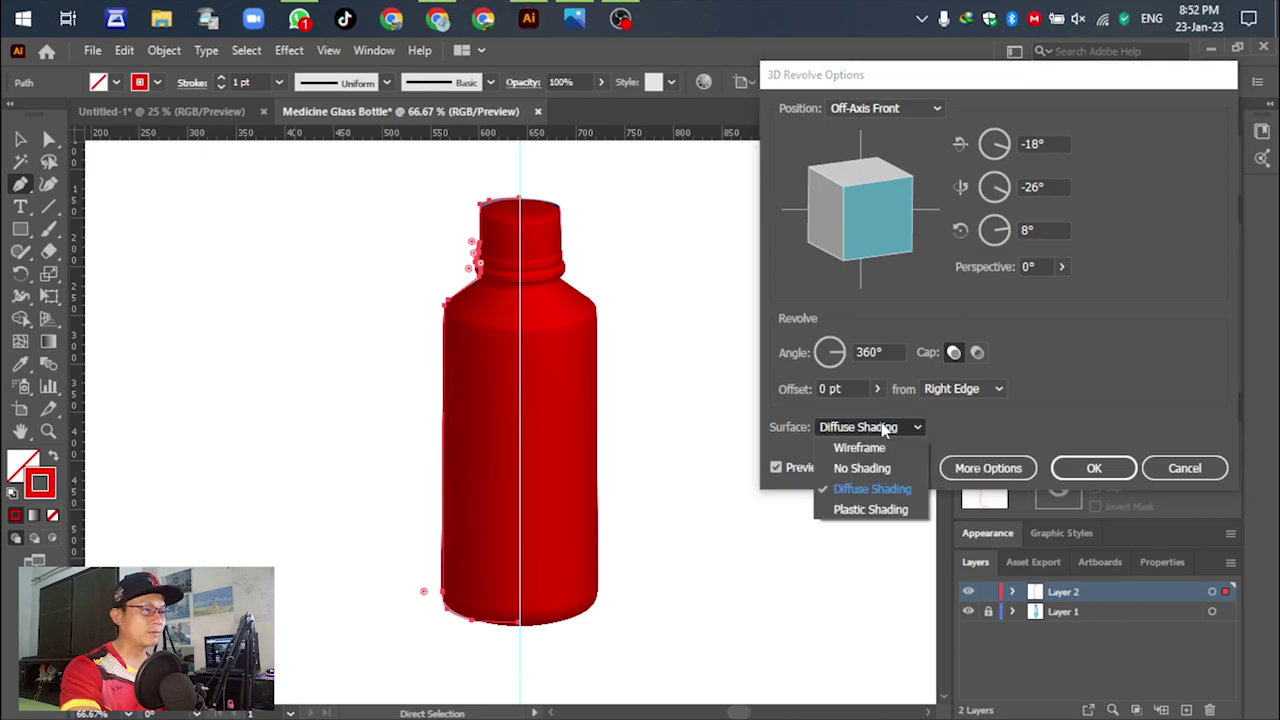
{"action": "left_click", "coordinate": [842, 470]}
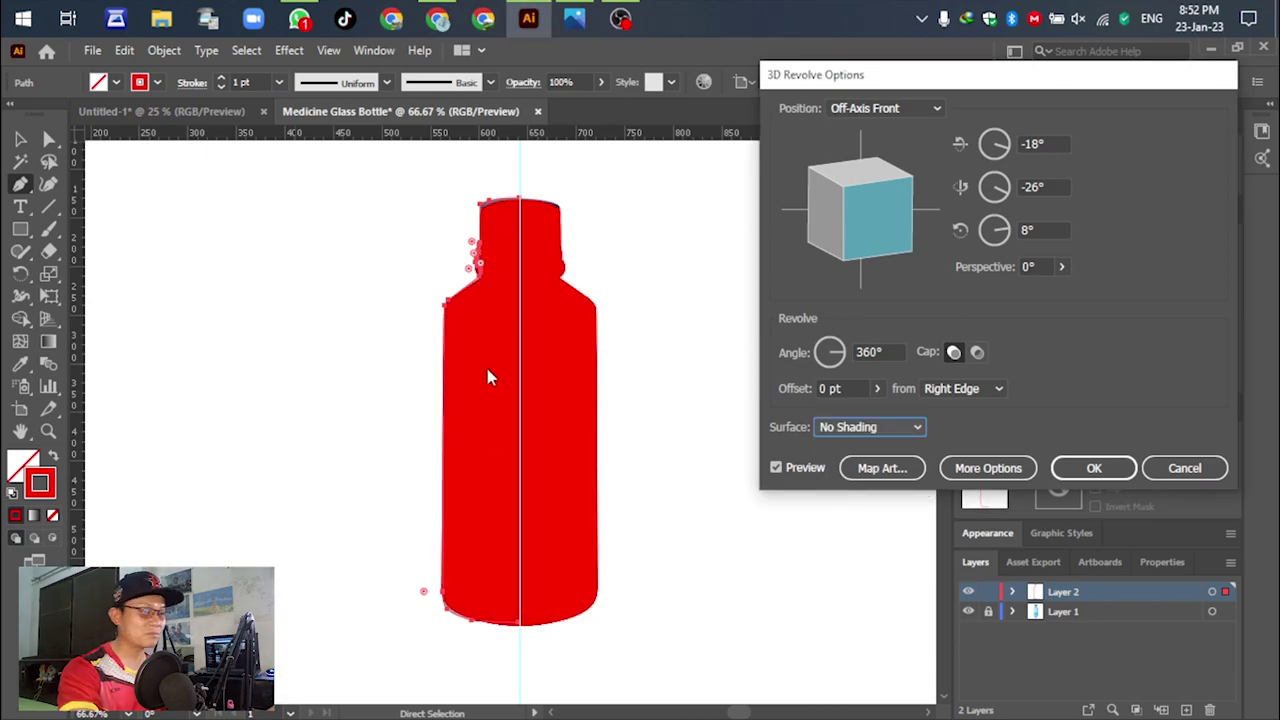
{"action": "left_click", "coordinate": [895, 430]}
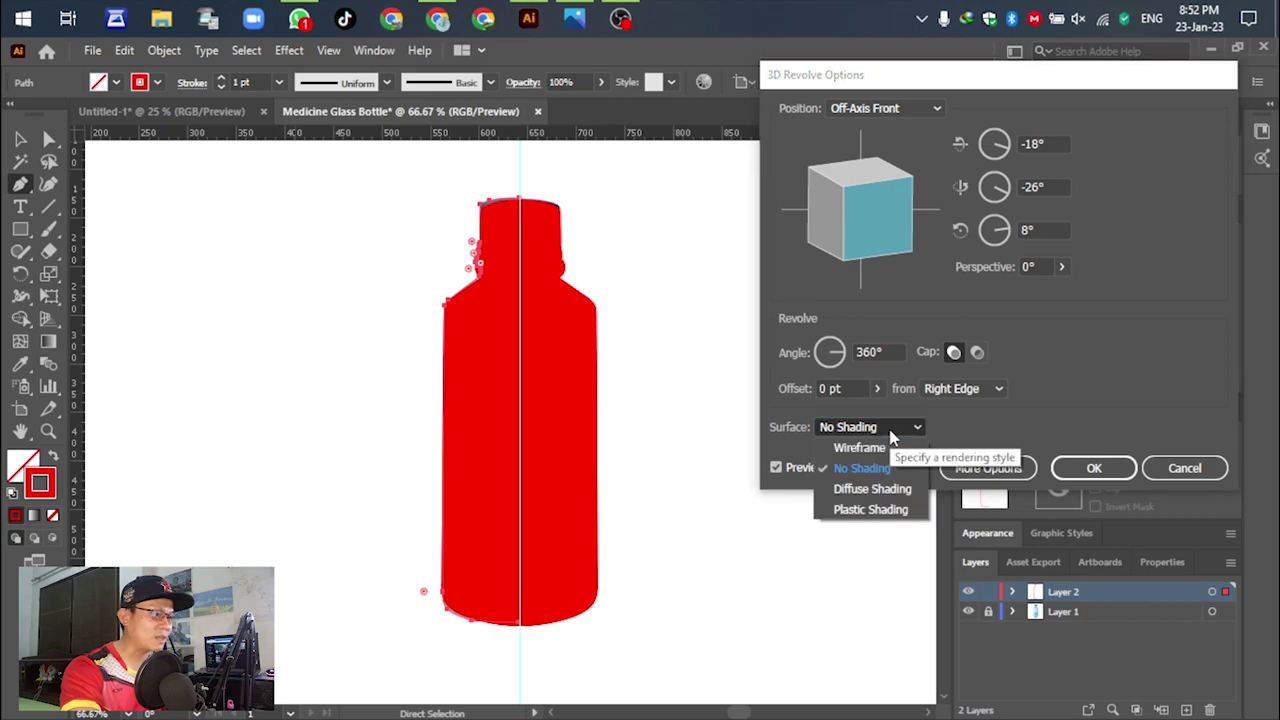
{"action": "left_click", "coordinate": [831, 450]}
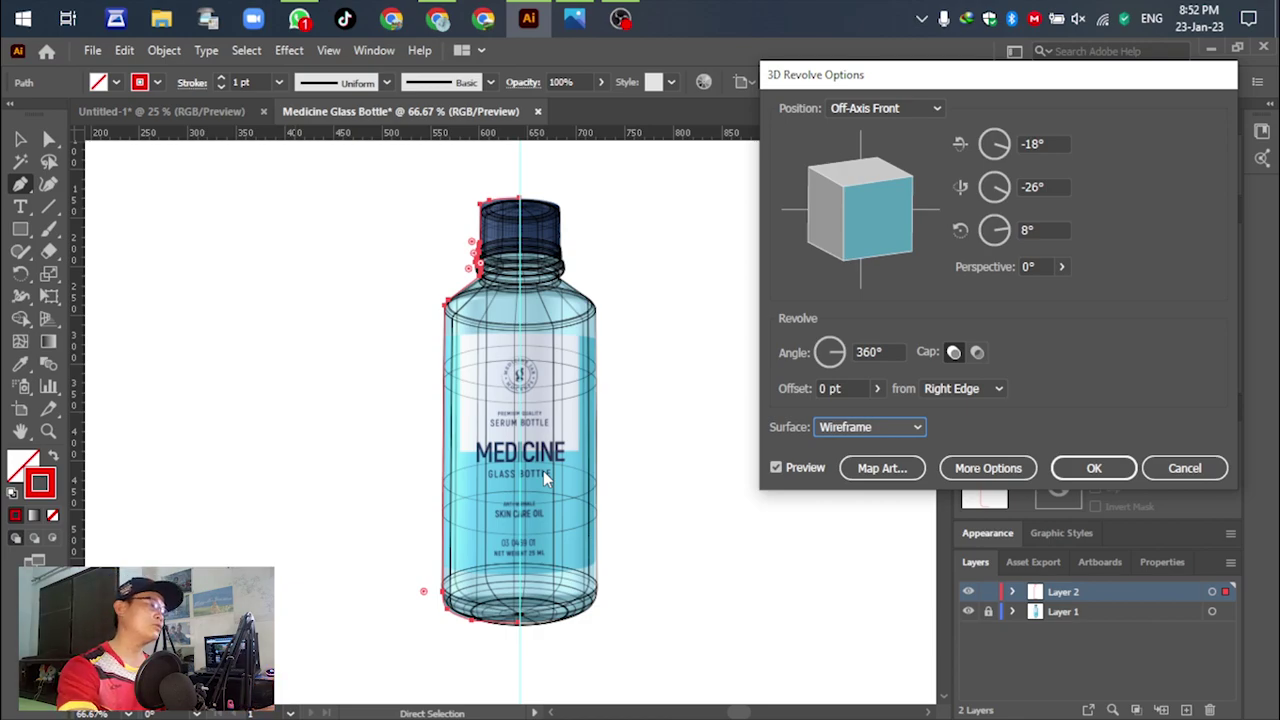
{"action": "left_click", "coordinate": [918, 427]}
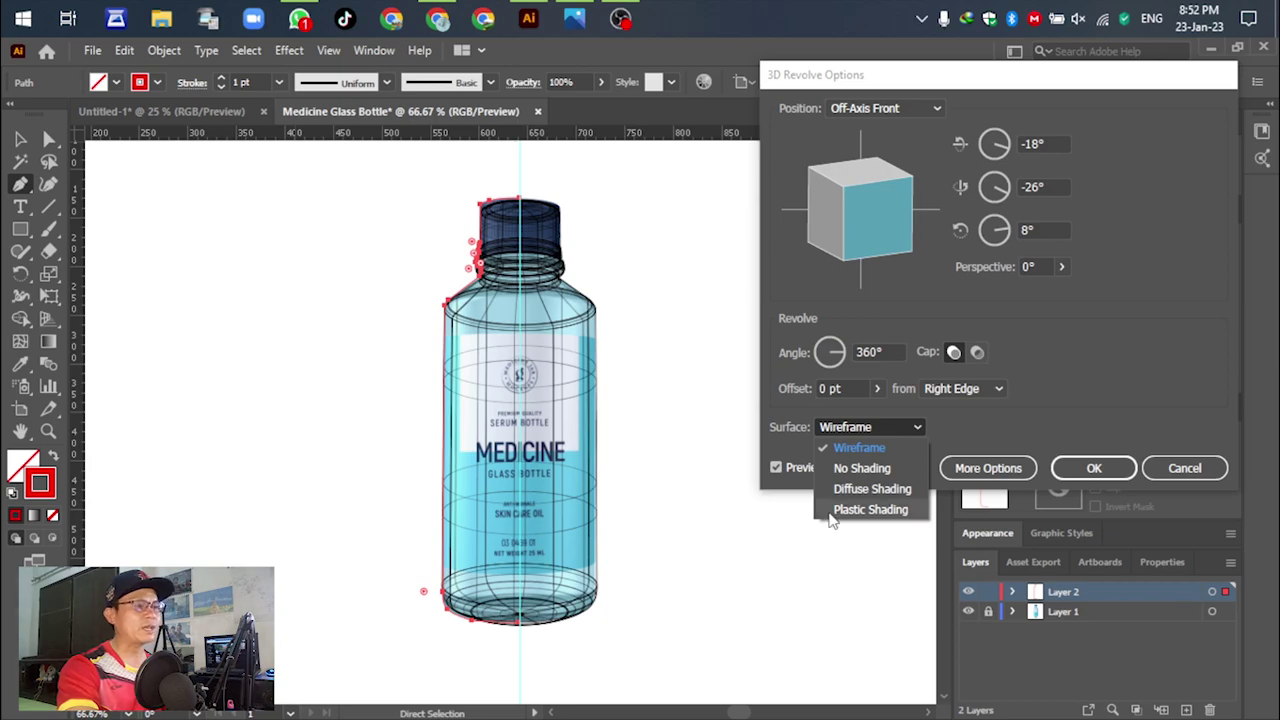
{"action": "left_click", "coordinate": [832, 520]}
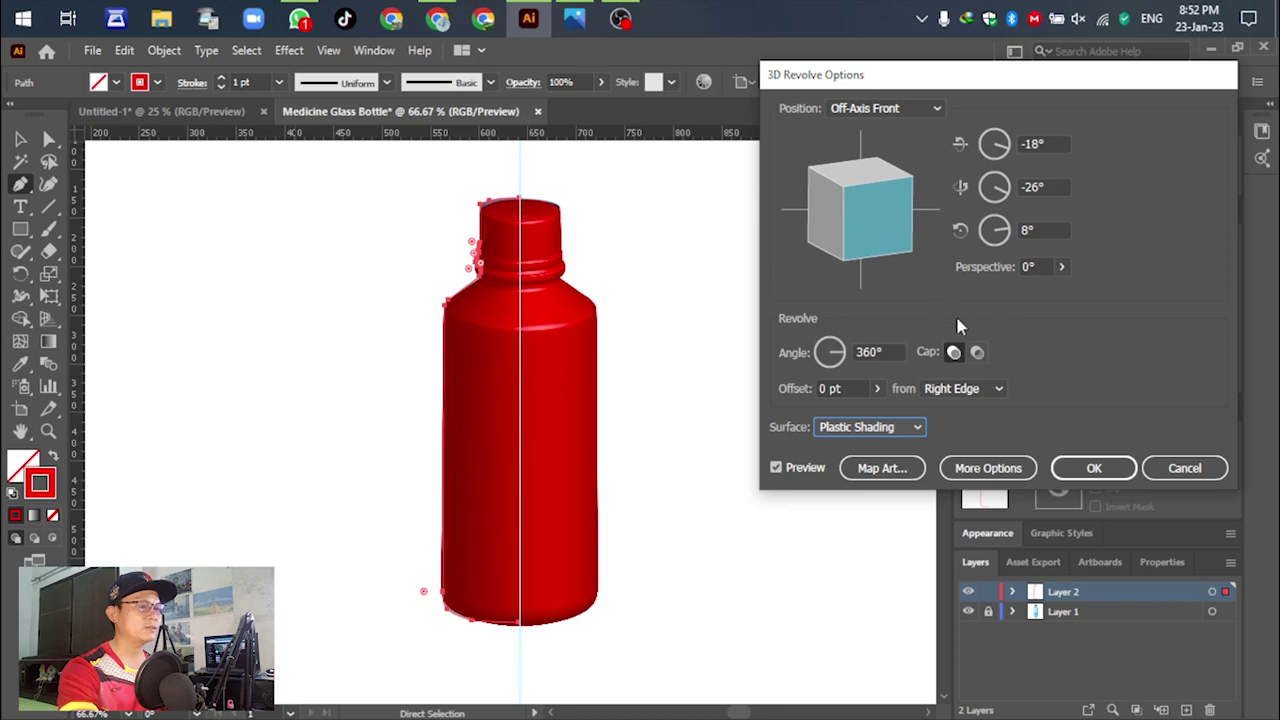
Confirm the 3D Revolve settings and deselect the finished red bottle with the Selection tool
{"action": "left_click", "coordinate": [1093, 469]}
{"action": "left_click", "coordinate": [22, 140]}
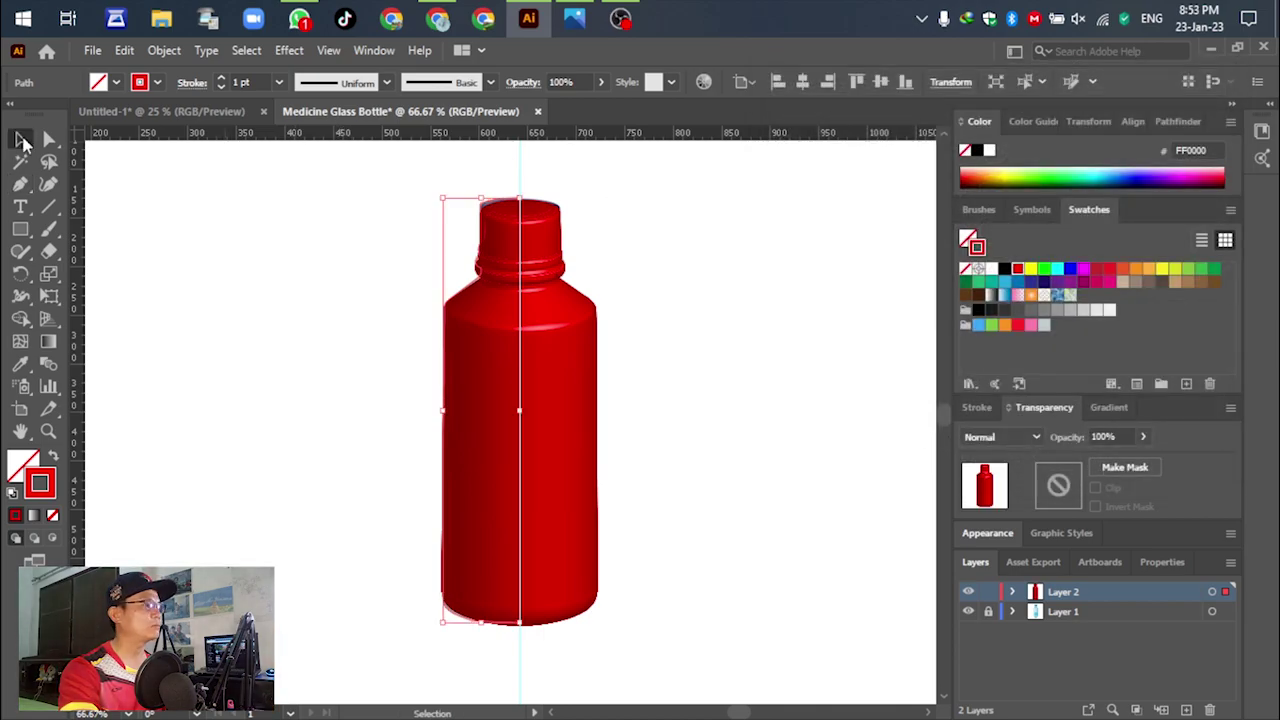
{"action": "left_click", "coordinate": [199, 256]}
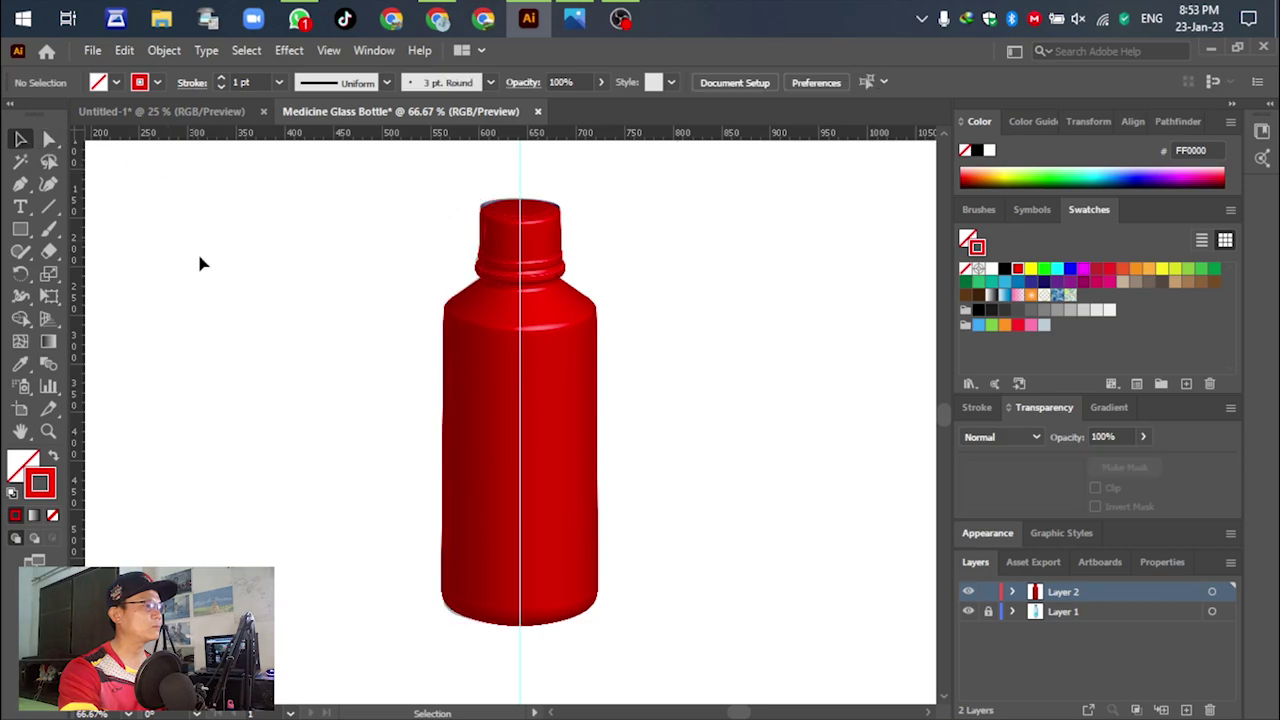
{"action": "scroll", "coordinate": [301, 402], "scroll_direction": "down", "scroll_amount": 3}
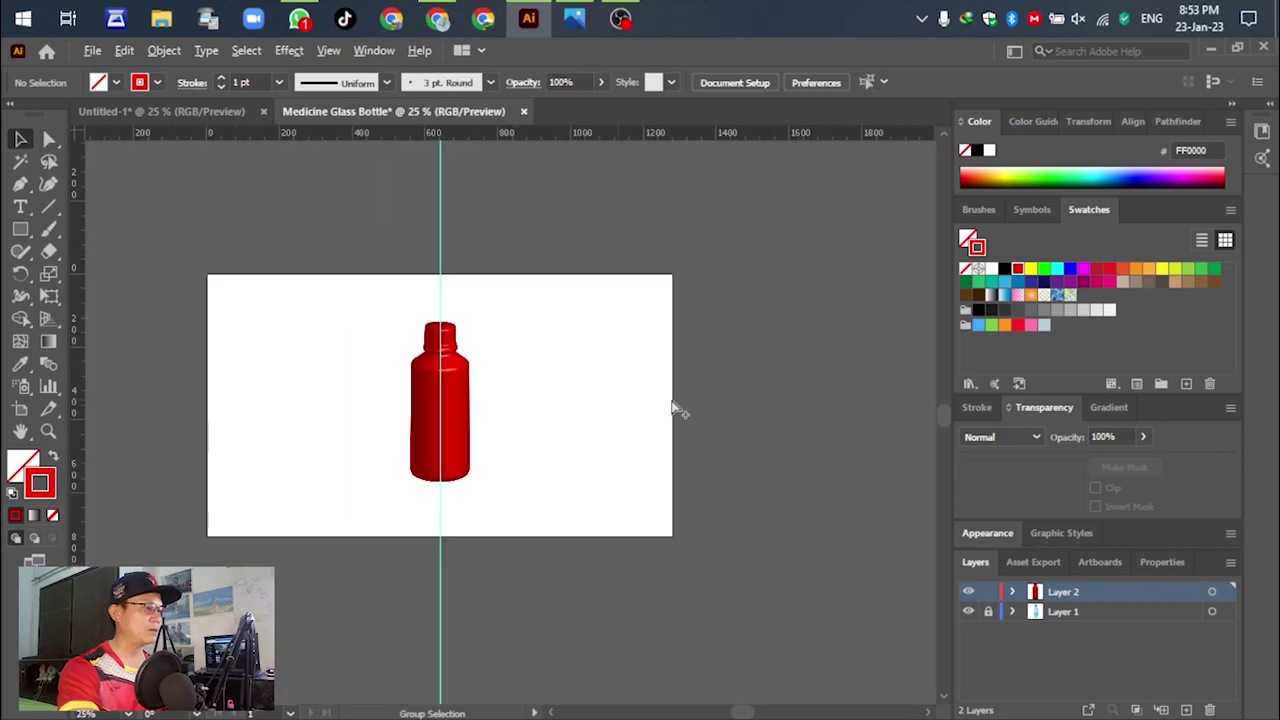
{"action": "scroll", "coordinate": [703, 396], "scroll_direction": "down", "scroll_amount": 1}
{"action": "scroll", "coordinate": [536, 408], "scroll_direction": "up", "scroll_amount": 3}
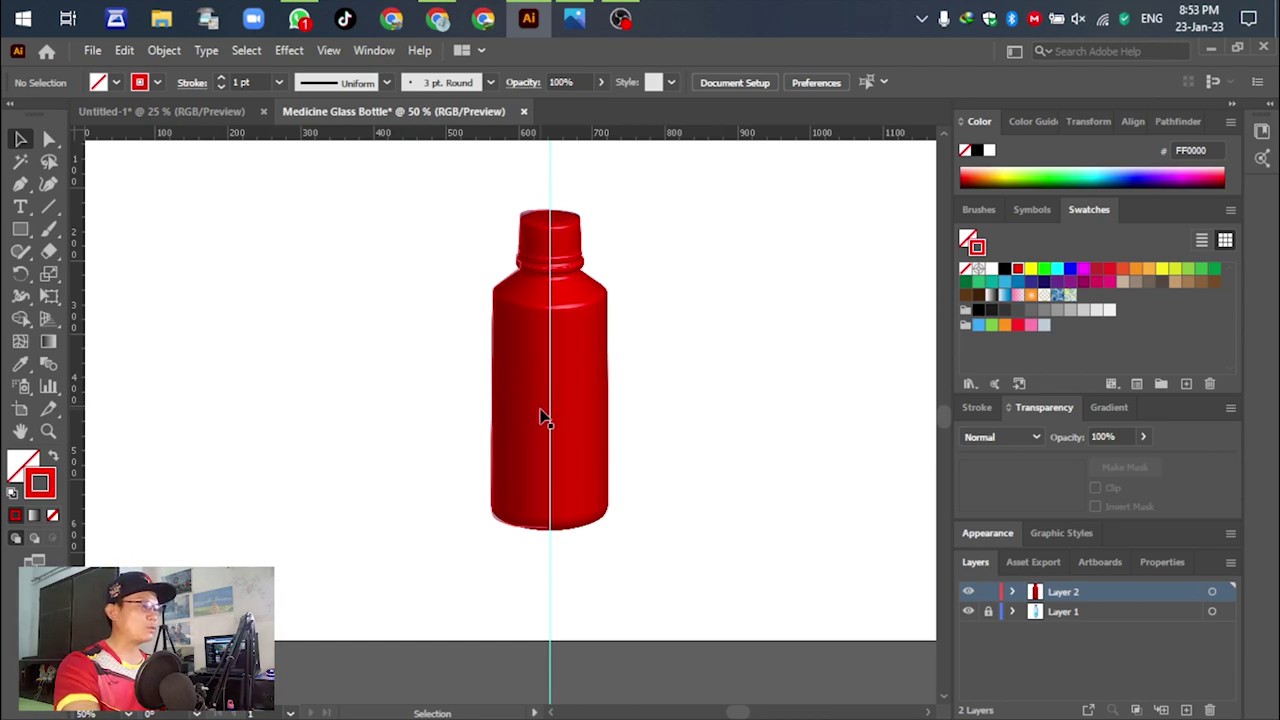
{"action": "scroll", "coordinate": [540, 416], "scroll_direction": "down", "scroll_amount": 3}
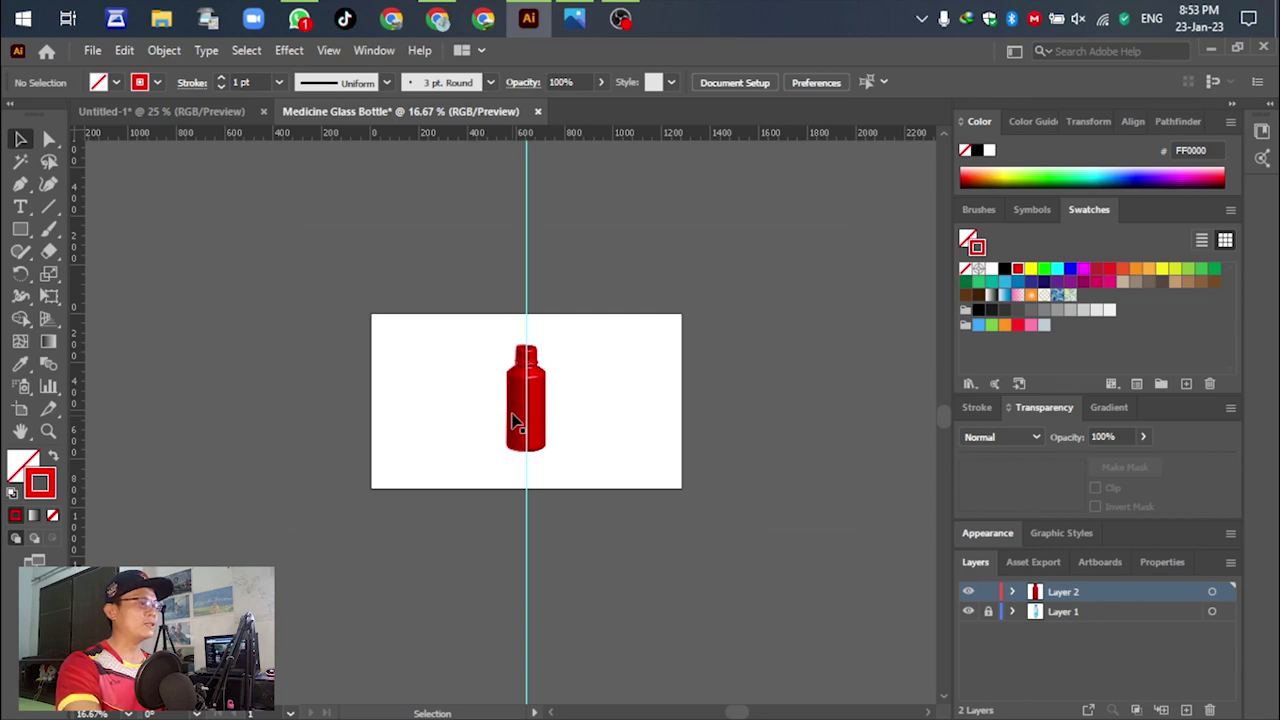
{"action": "scroll", "coordinate": [558, 400], "scroll_direction": "up", "scroll_amount": 2}
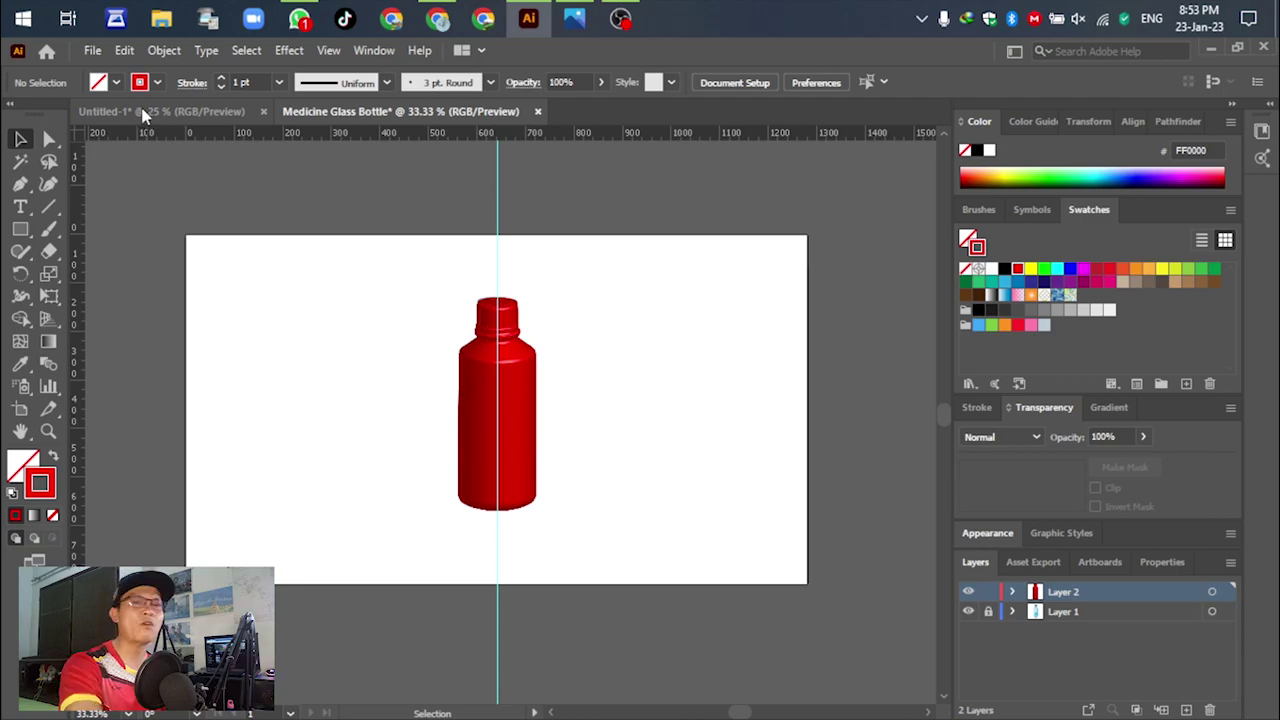
Switch to the Untitled-1 document and select each bottle in turn to inspect them
{"action": "left_click", "coordinate": [143, 112]}
{"action": "scroll", "coordinate": [480, 323], "scroll_direction": "up", "scroll_amount": 3}
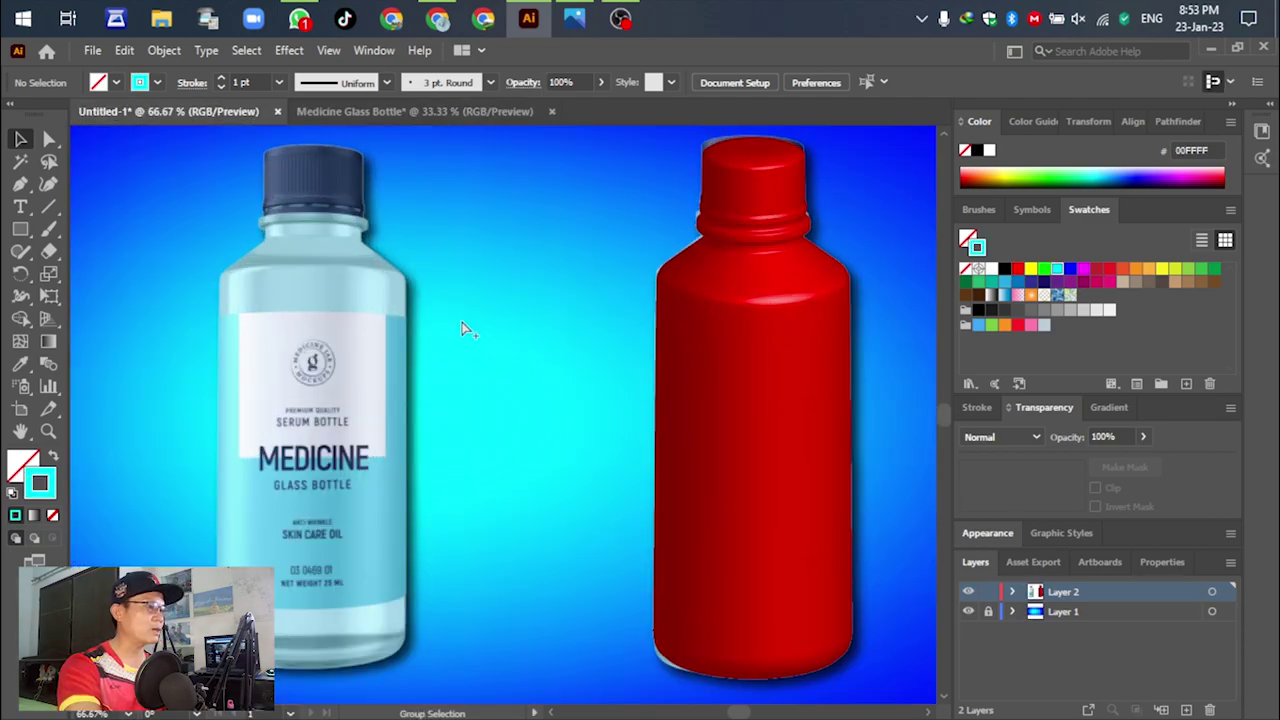
{"action": "scroll", "coordinate": [463, 328], "scroll_direction": "down", "scroll_amount": 2}
{"action": "scroll", "coordinate": [466, 320], "scroll_direction": "up", "scroll_amount": 1}
{"action": "left_click", "coordinate": [323, 294]}
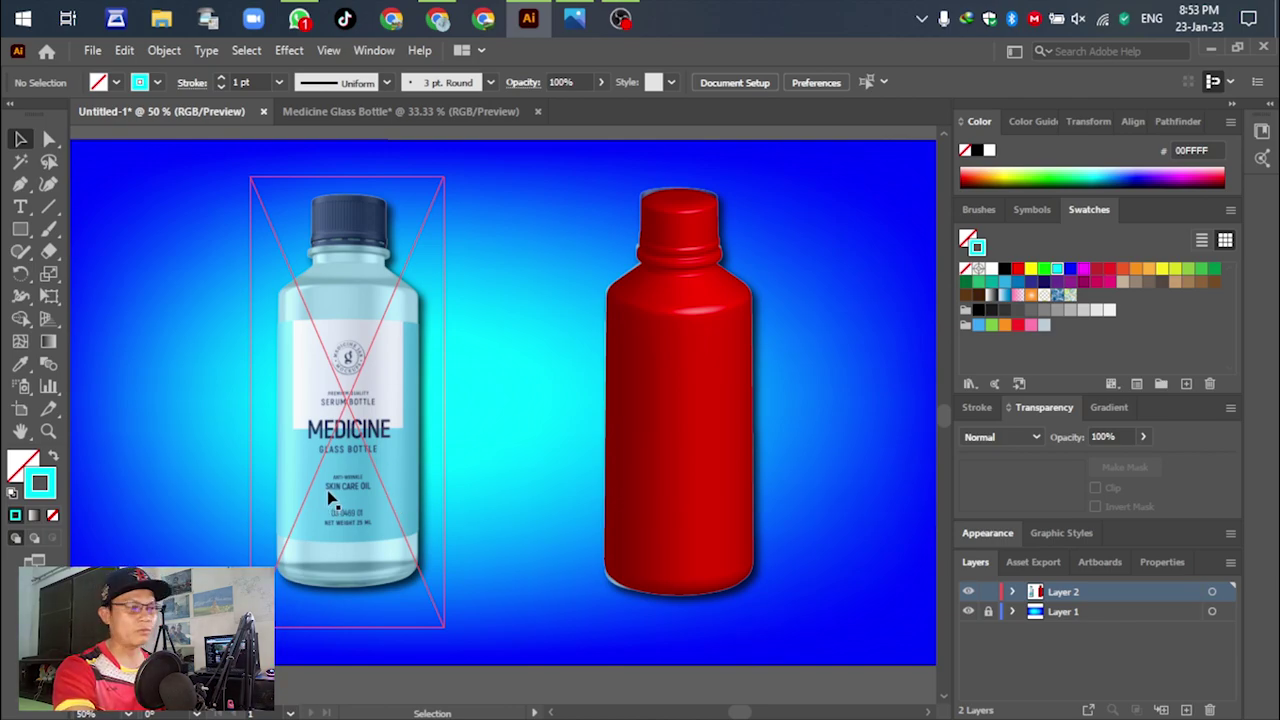
{"action": "left_click", "coordinate": [625, 262]}
{"action": "left_click", "coordinate": [500, 295]}
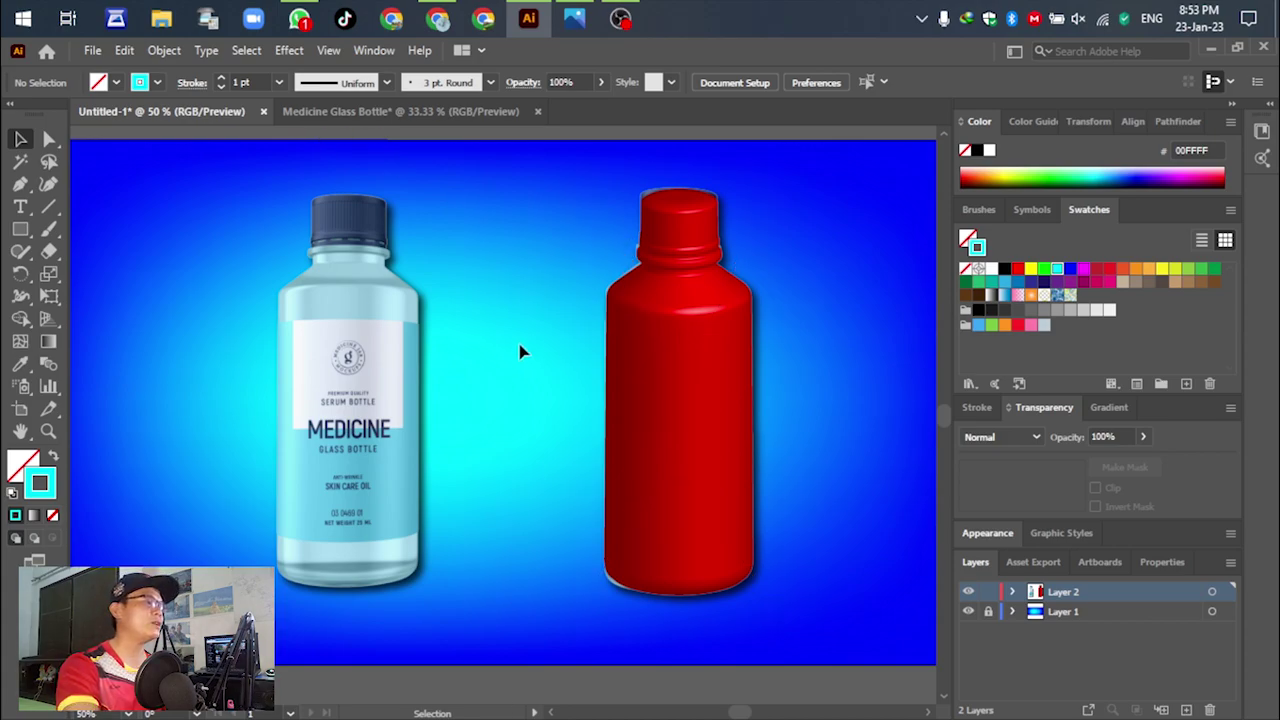
{"action": "left_click_drag", "start_coordinate": [217, 177], "coordinate": [340, 300]}
{"action": "left_click", "coordinate": [576, 240]}
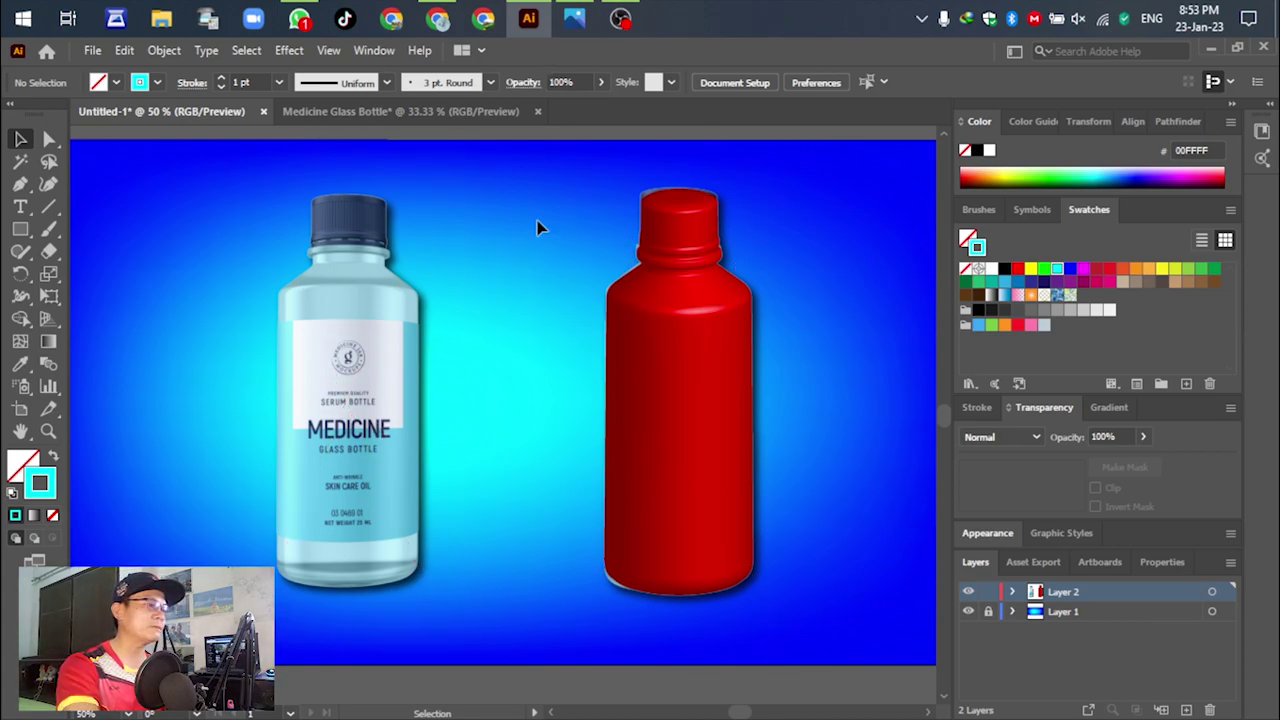
Select and deselect the red bottle to examine it against the blue gradient
{"action": "left_click_drag", "start_coordinate": [537, 228], "coordinate": [914, 500]}
{"action": "left_click", "coordinate": [857, 478]}
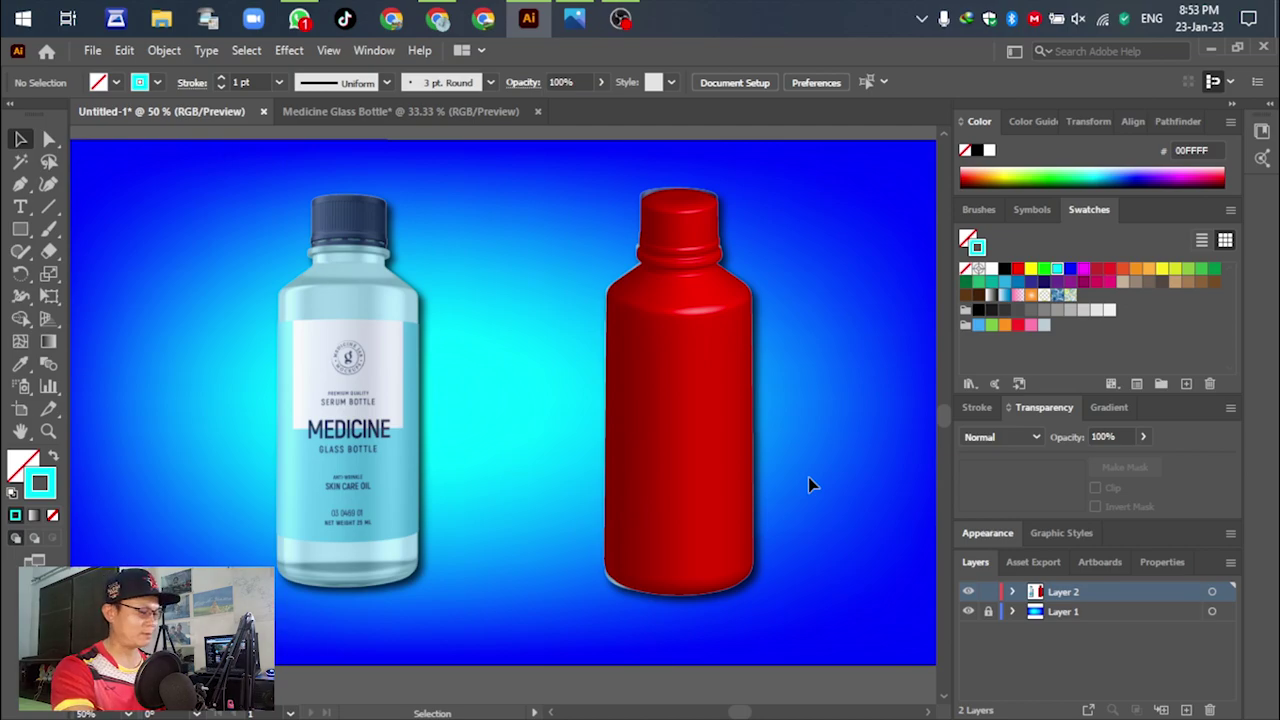
{"action": "scroll", "coordinate": [700, 480], "scroll_direction": "down", "scroll_amount": 3}
{"action": "scroll", "coordinate": [700, 565], "scroll_direction": "up", "scroll_amount": 5}
{"action": "left_click", "coordinate": [674, 528]}
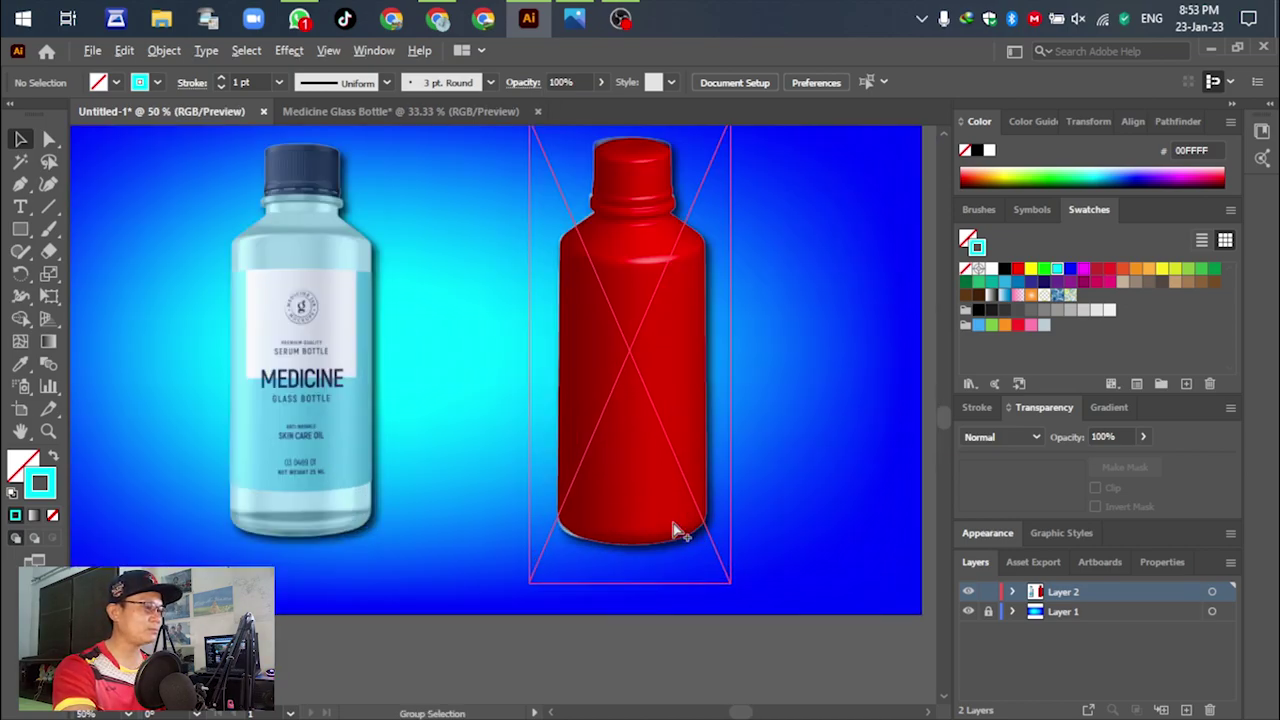
{"action": "scroll", "coordinate": [669, 434], "scroll_direction": "down", "scroll_amount": 4}
{"action": "left_click", "coordinate": [430, 200]}
Compare with the Medicine Glass Bottle document, then return to Untitled-1 and recheck the glass bottle
{"action": "left_click", "coordinate": [363, 114]}
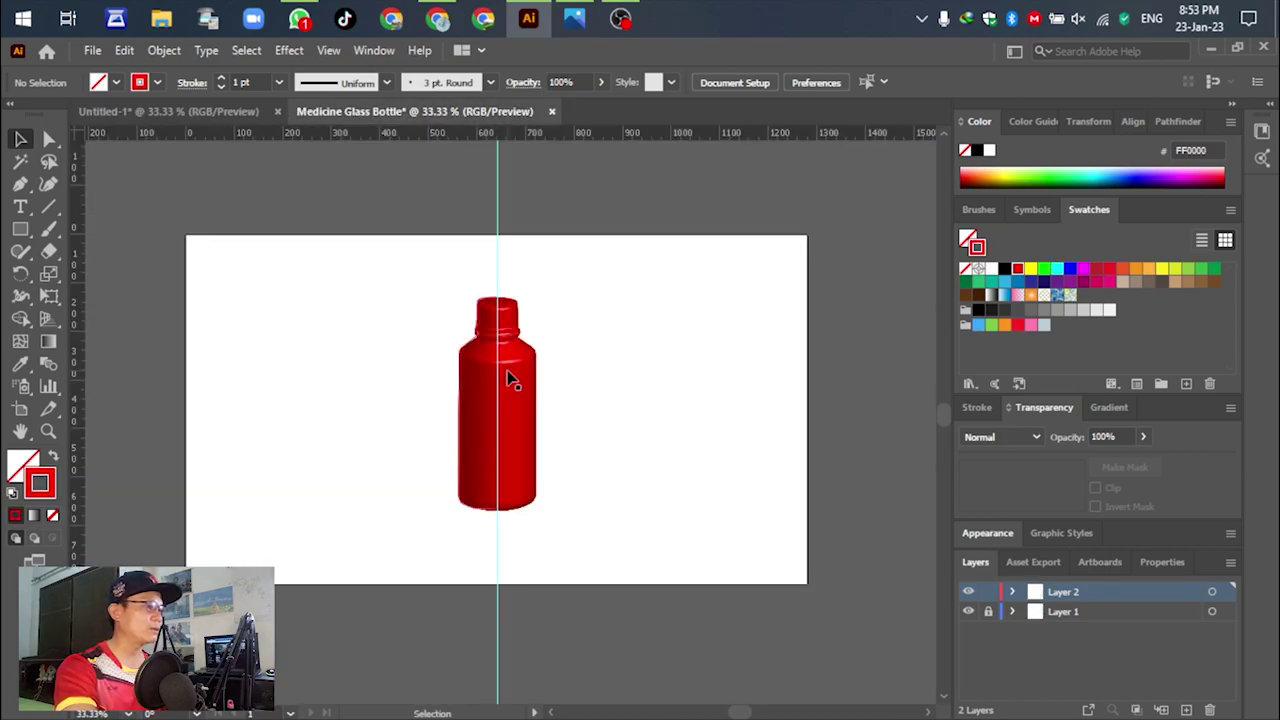
{"action": "scroll", "coordinate": [509, 371], "scroll_direction": "up", "scroll_amount": 2}
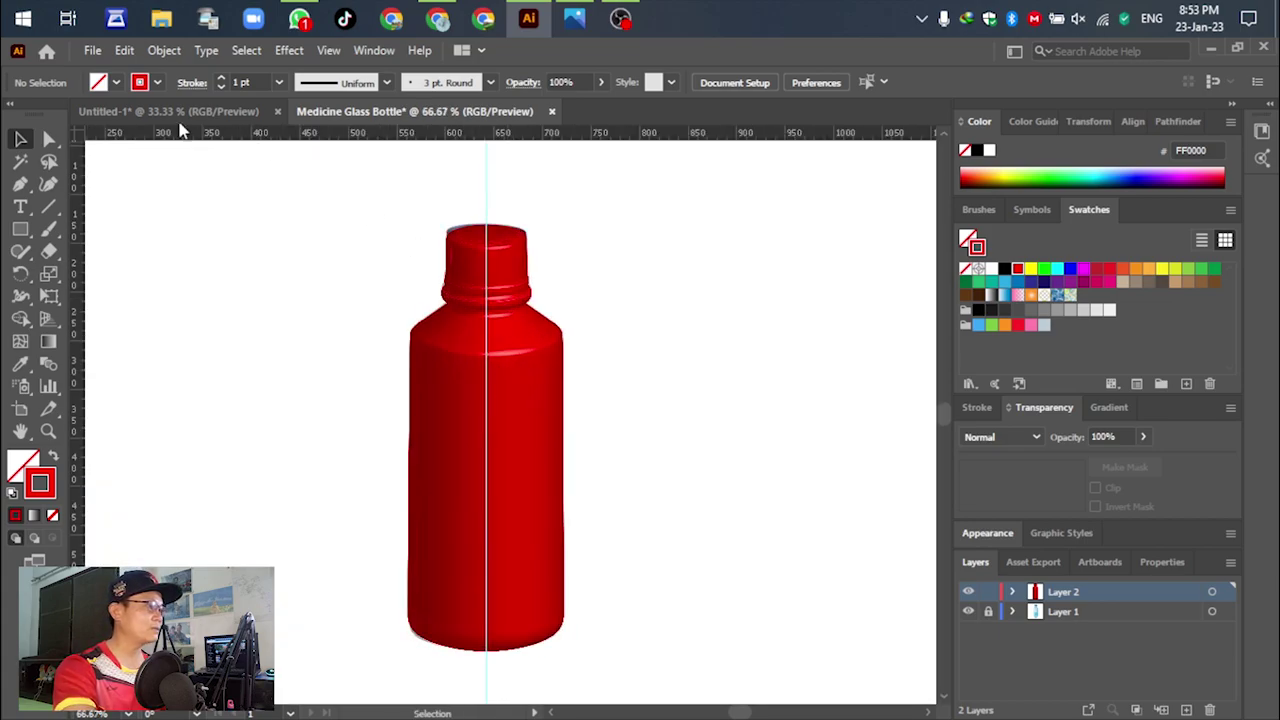
{"action": "left_click", "coordinate": [185, 112]}
{"action": "left_click", "coordinate": [449, 334]}
{"action": "left_click", "coordinate": [499, 357]}
{"action": "scroll", "coordinate": [500, 355], "scroll_direction": "up", "scroll_amount": 1}
{"action": "scroll", "coordinate": [499, 354], "scroll_direction": "up", "scroll_amount": 1}
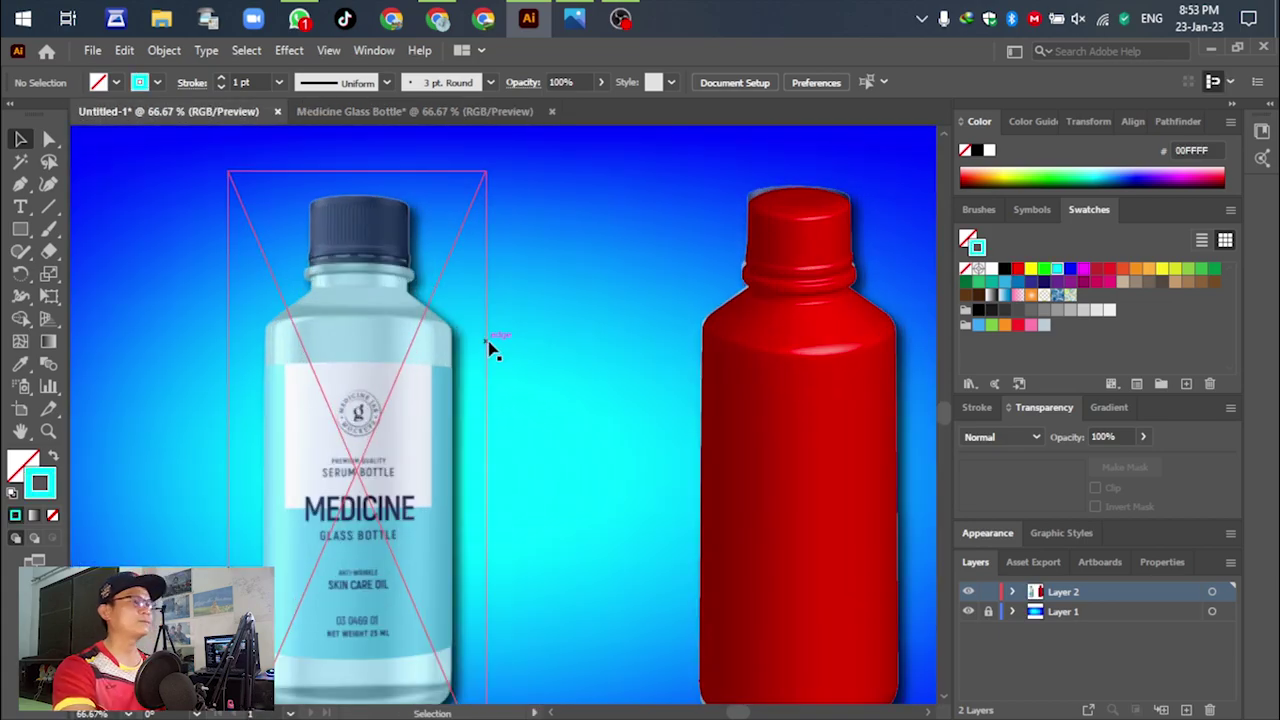
{"action": "scroll", "coordinate": [677, 374], "scroll_direction": "down", "scroll_amount": 2}
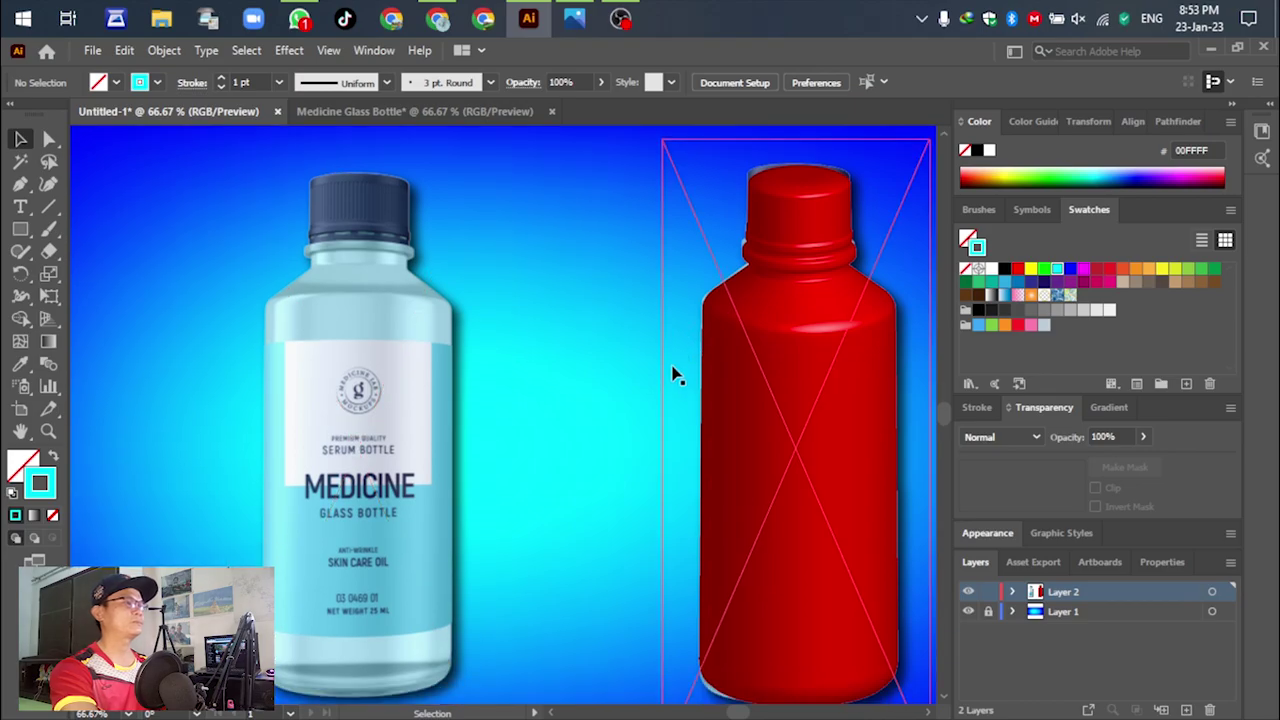